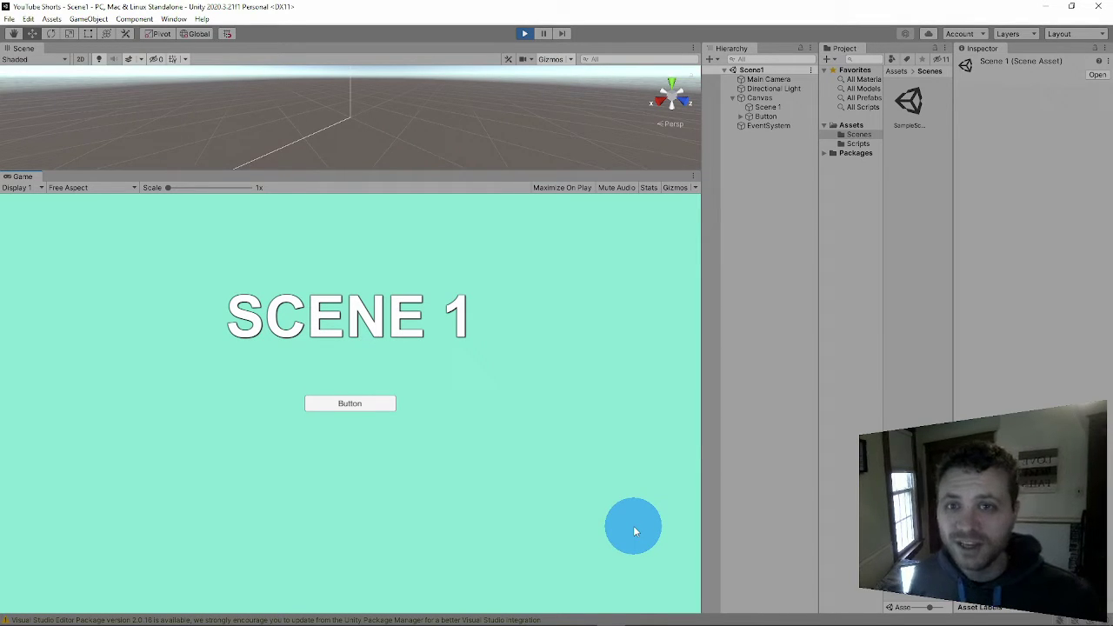
- In Play mode, load Scene2 with the Game view Button, then return to Scene1 with its Button
click(342, 402)
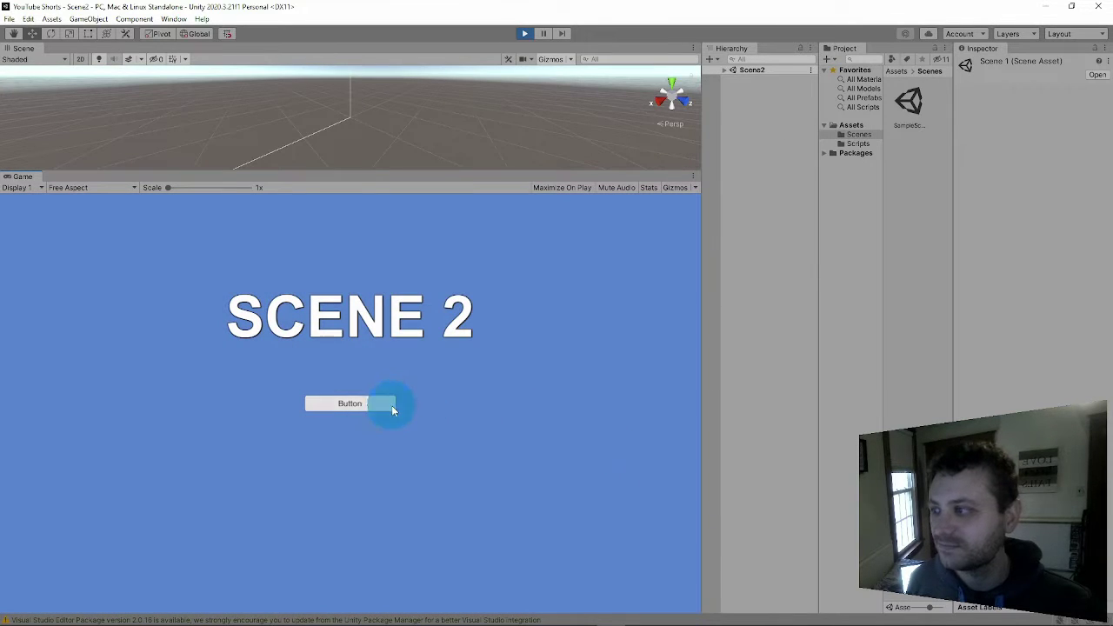
click(391, 405)
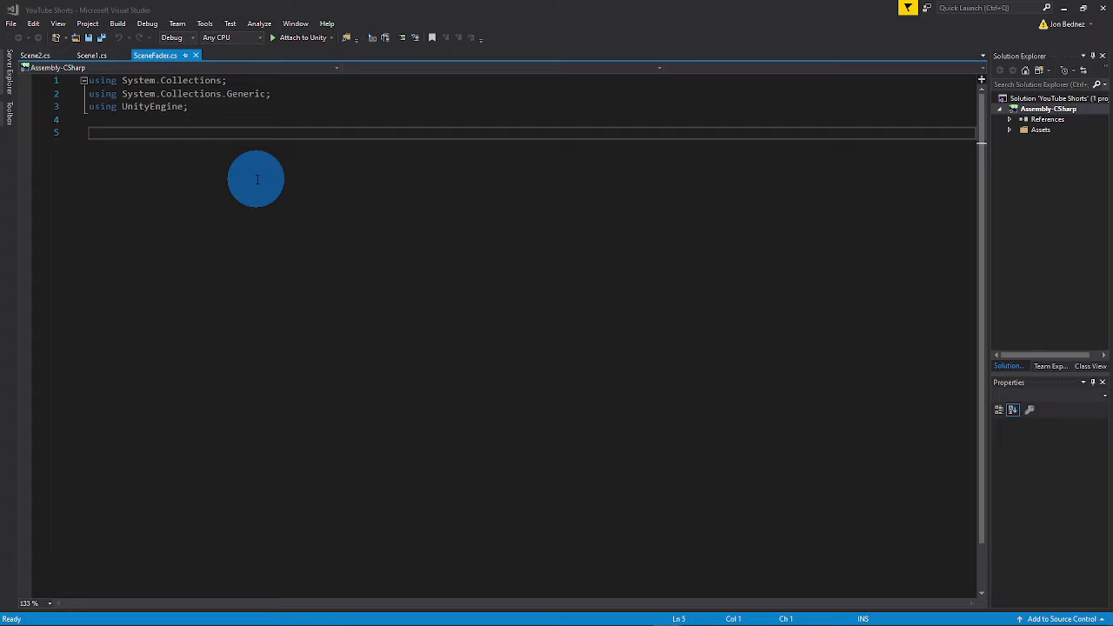
- Add using UnityEngine.UI and using UnityEngine.SceneManagement imports to SceneFader.cs
click(204, 106)
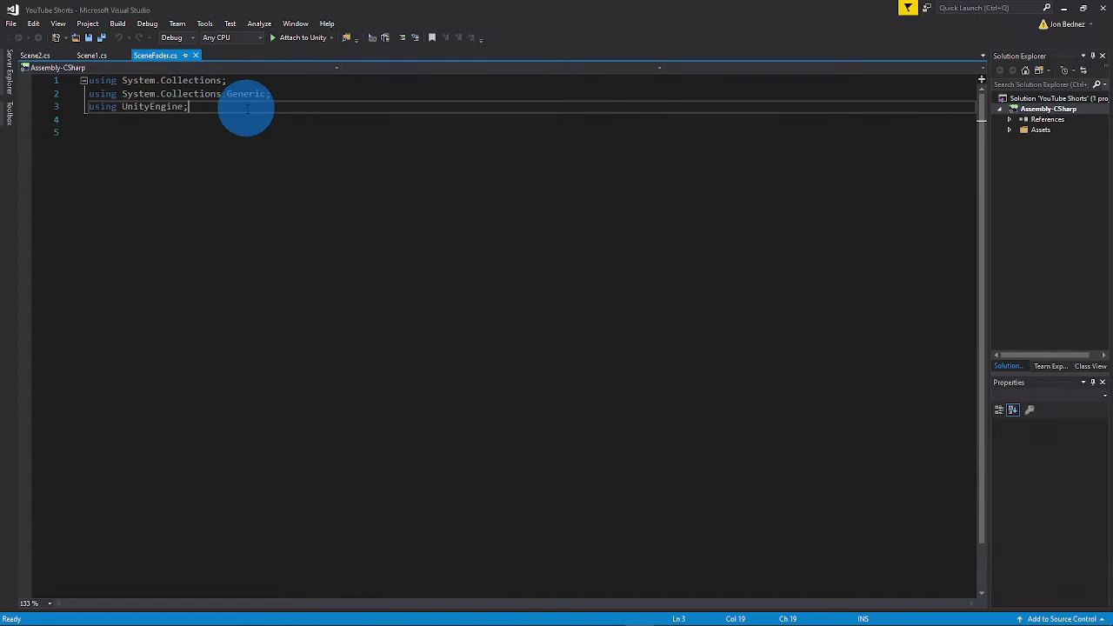
key(Return)
key(BackSpace)
key(Return)
text(u)
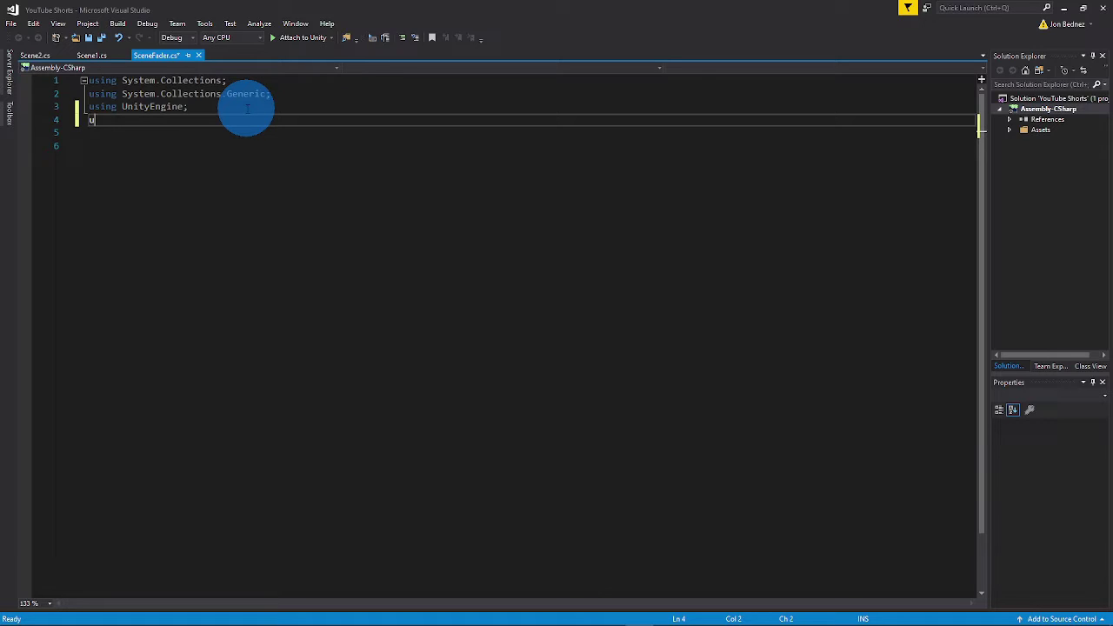
text(sing UnityEign)
key(BackSpace)
key(BackSpace)
key(BackSpace)
text(ngine.UI;)
key(Return)
text(using UnityE)
key(Escape)
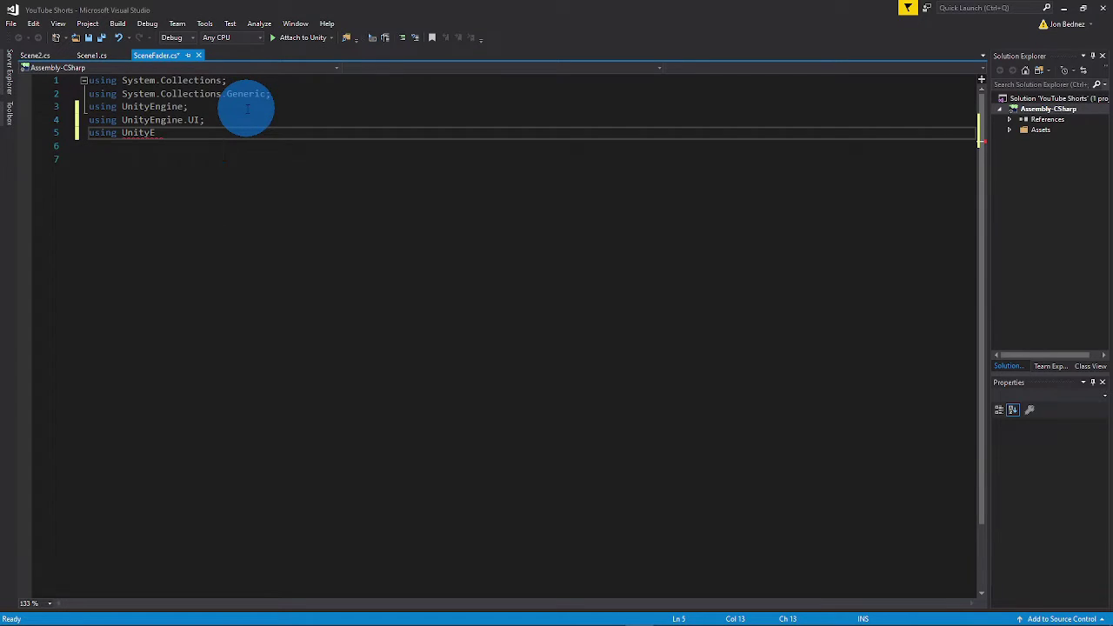
text(ngine.Sc)
key(Tab)
text(;)
key(Return)
key(Return)
key(Return)
- Declare public class SceneFade deriving from MonoBehaviour
key(Up)
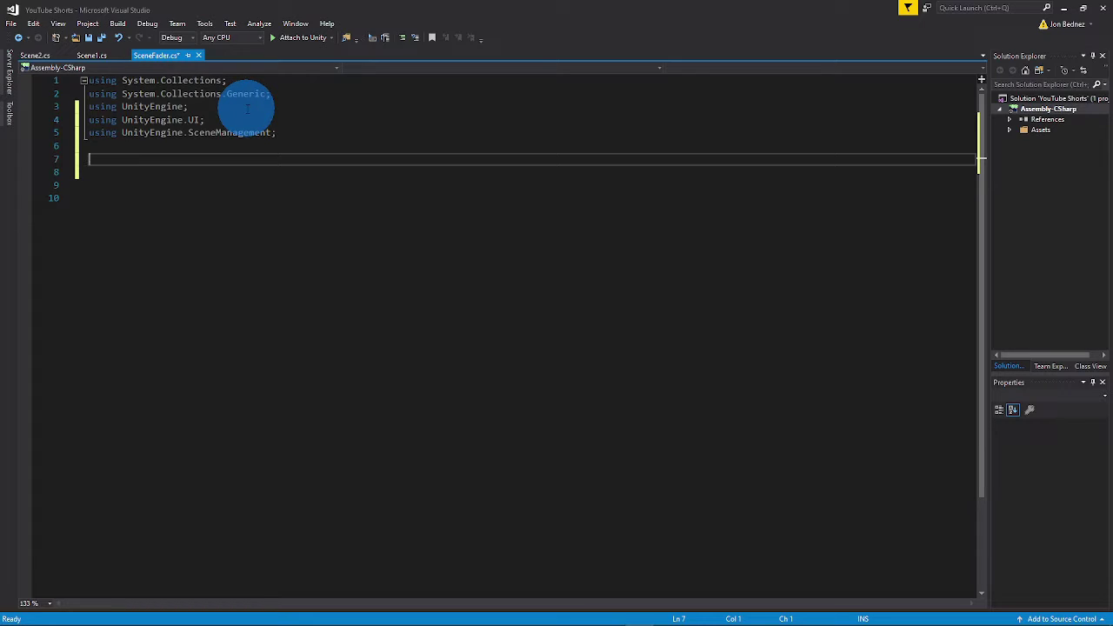
text(rivate)
key(BackSpace)
key(BackSpace)
key(BackSpace)
key(BackSpace)
key(BackSpace)
text(ublic class SceneFade : Mono)
key(Tab)
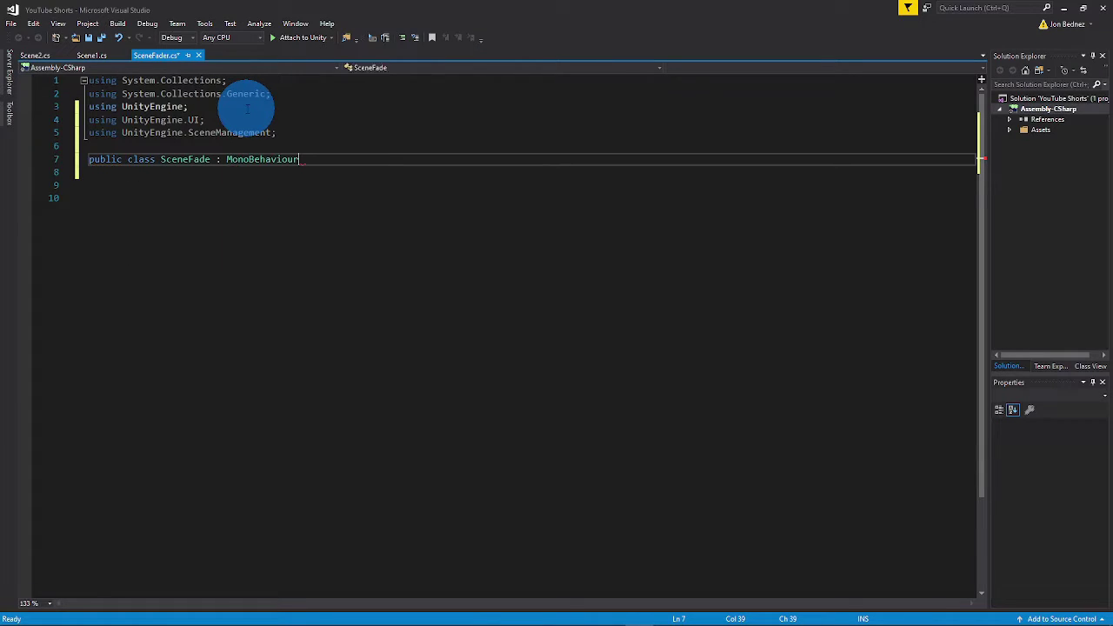
key(Return)
- Add a private Awake method to the SceneFade class
text({)
key(Return)
text(private void Awa)
key(Tab)
text(Image)
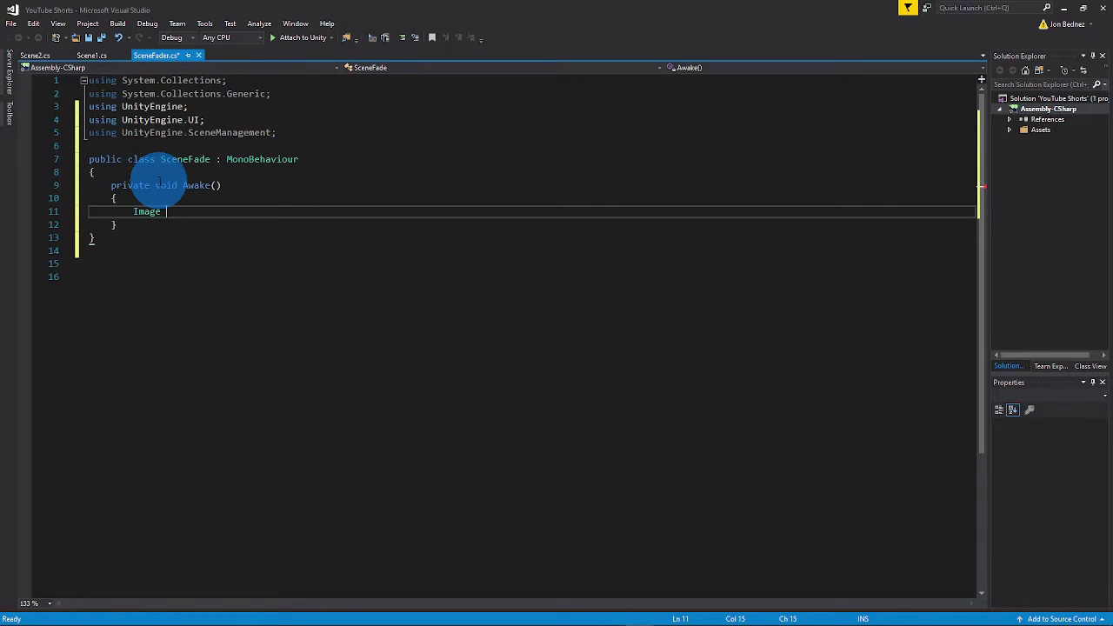
- Declare private Image image and assign it with GetComponent<Image>() in Awake
click(159, 172)
key(Return)
key(Return)
key(Up)
text(private Image)
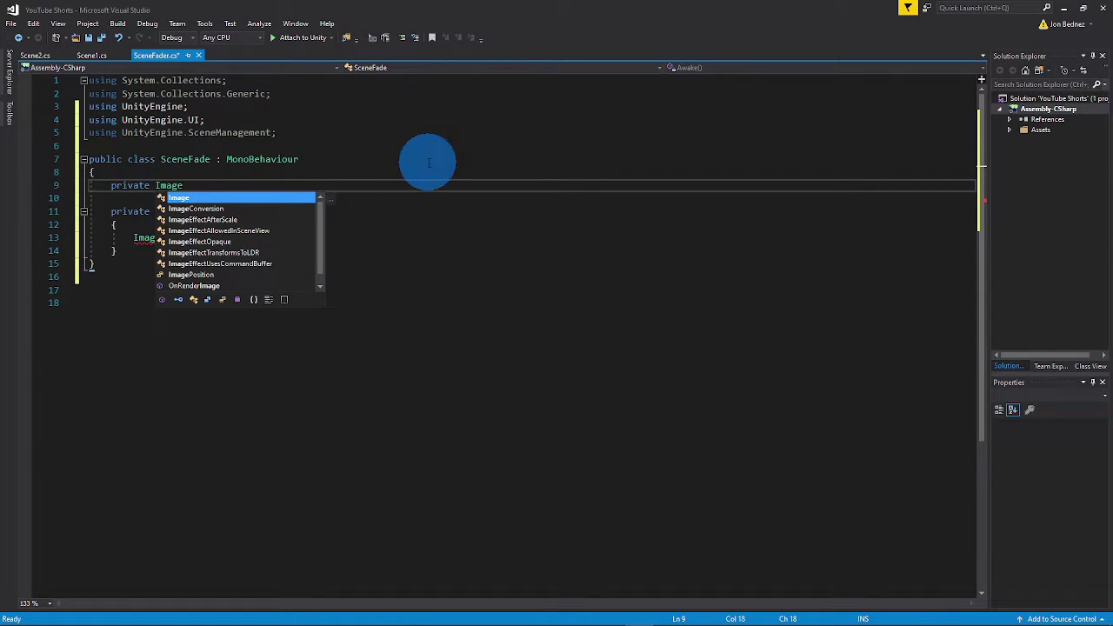
text( image;)
click(169, 237)
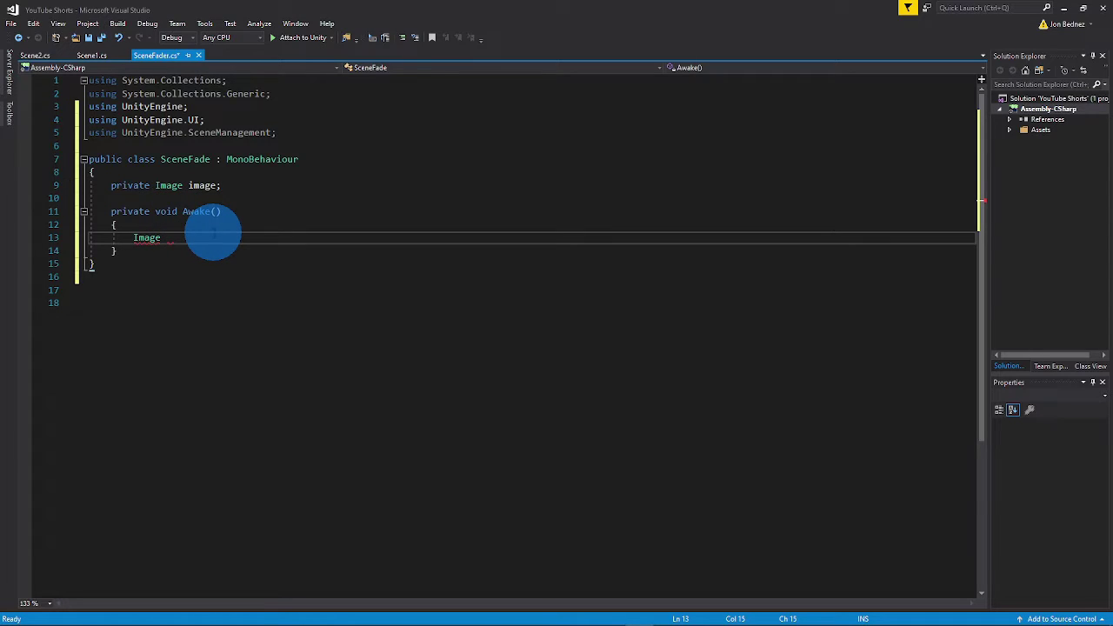
key(BackSpace)
key(BackSpace)
key(BackSpace)
key(BackSpace)
key(BackSpace)
key(BackSpace)
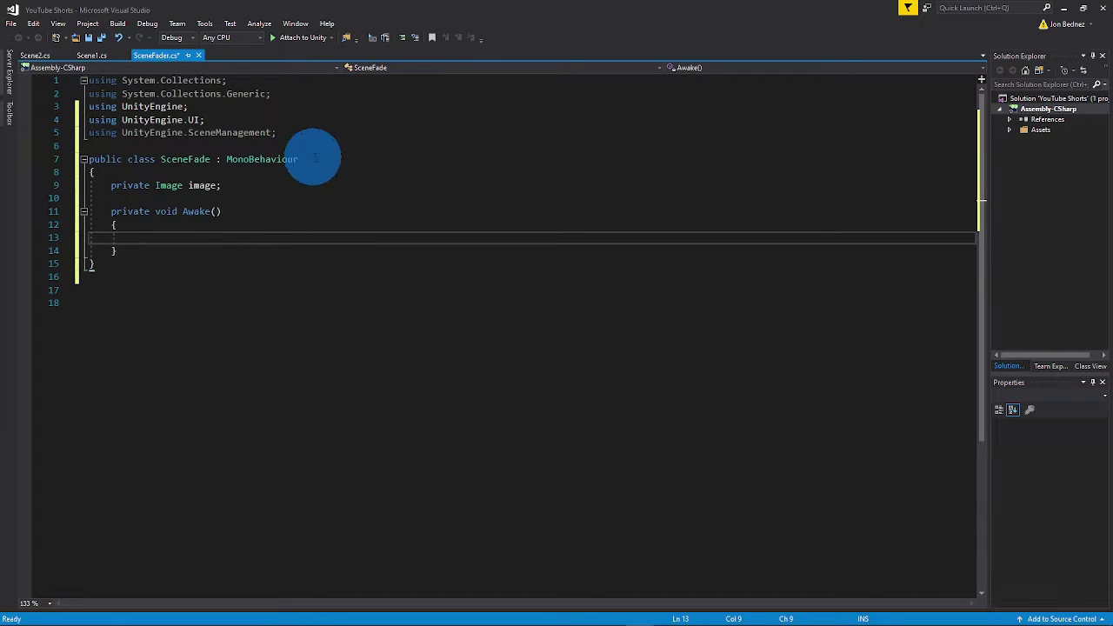
text(image = GetComponent<Image>();)
key(Down)
key(Return)
key(Return)
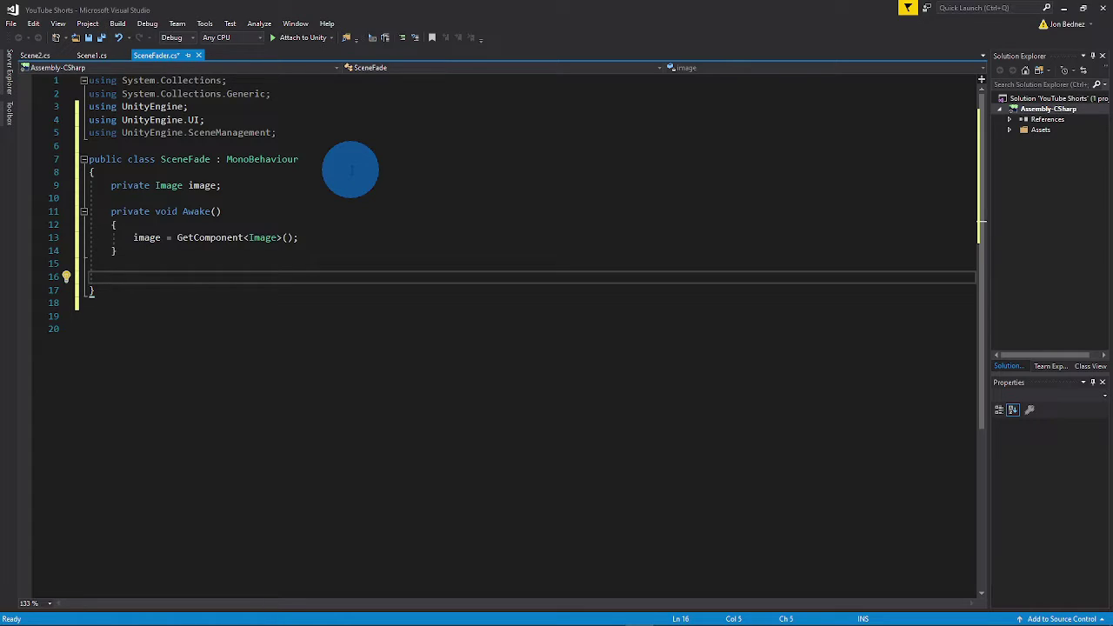
- Add a public IEnumerator FadeIn(string name) coroutine
text(public IEn)
key(Down)
key(Tab)
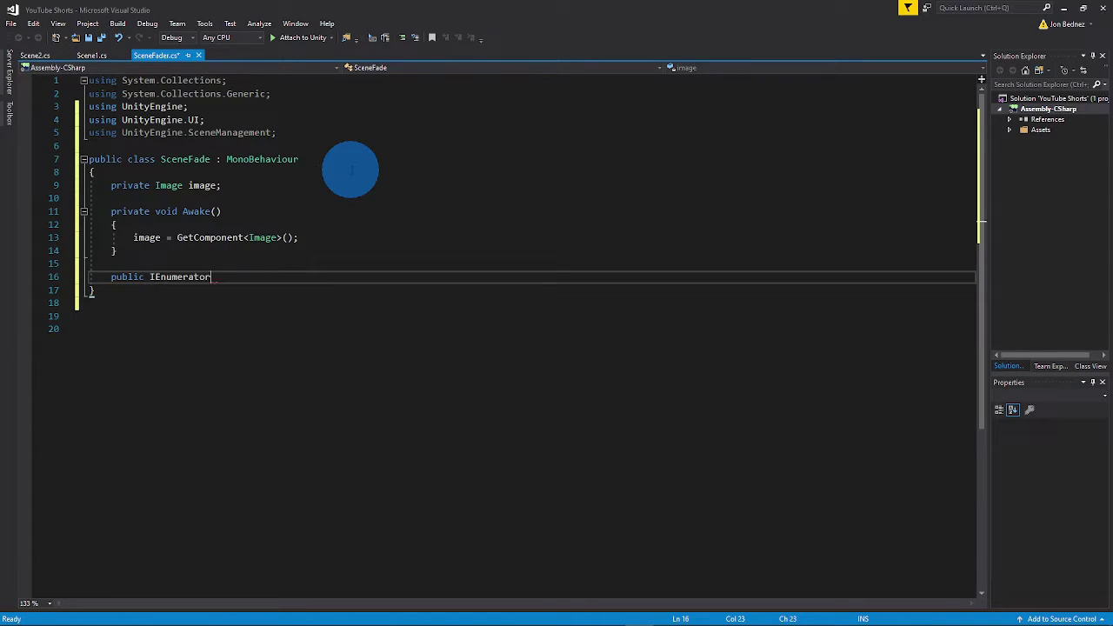
text( FadeIn())
key(Left)
text(string name)
key(Right)
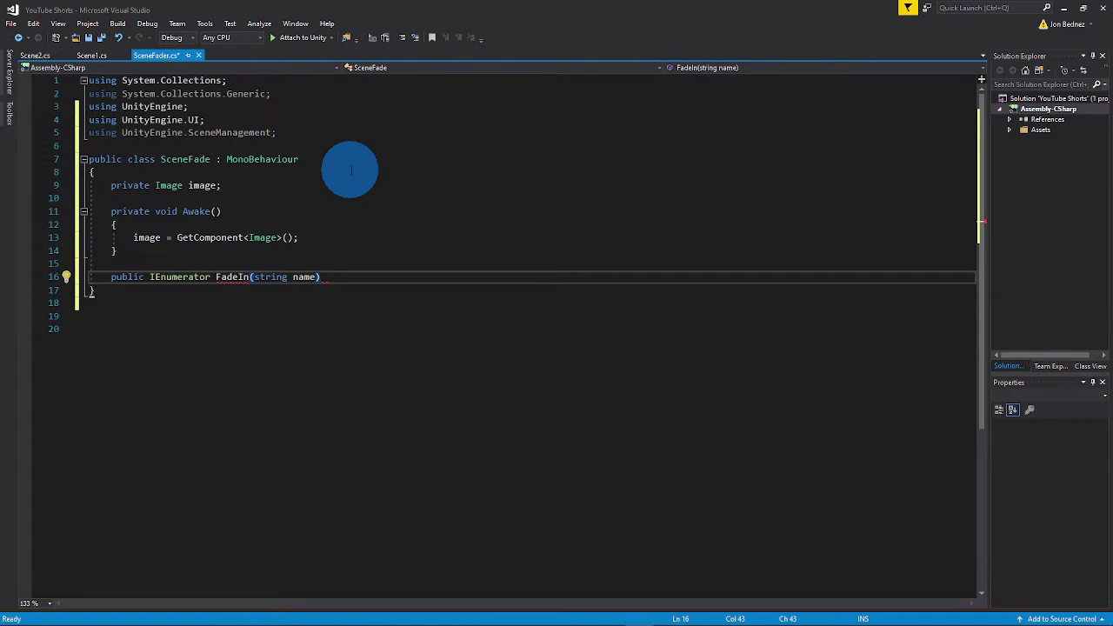
text({)
key(Return)
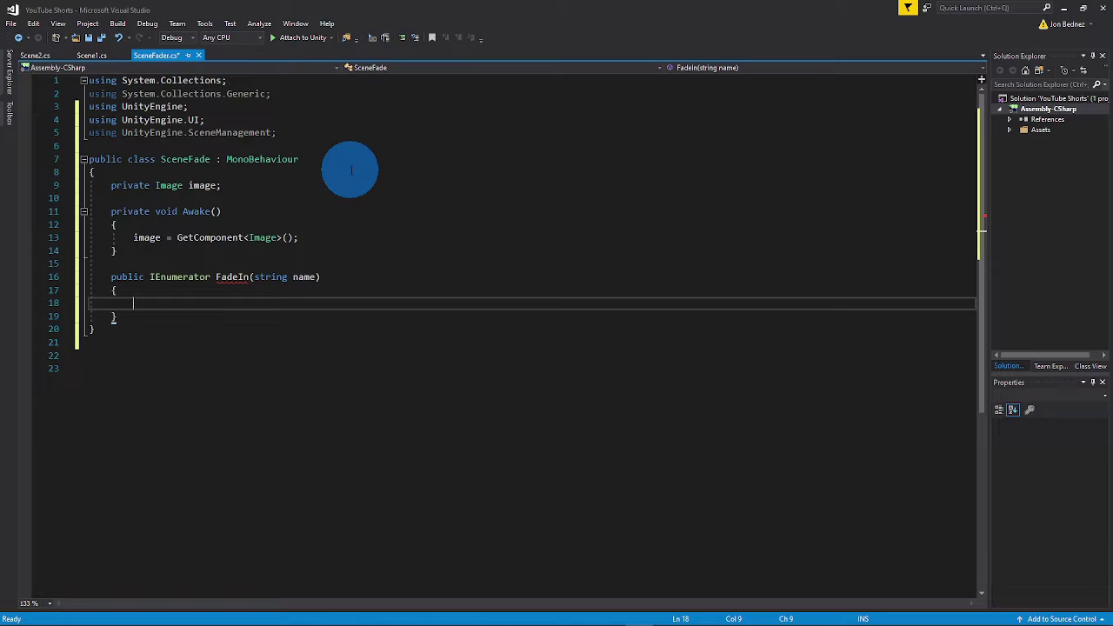
- In FadeIn, create tmpColor as Color.black with alpha 0
text(Color tmpColor = Color.b)
key(Tab)
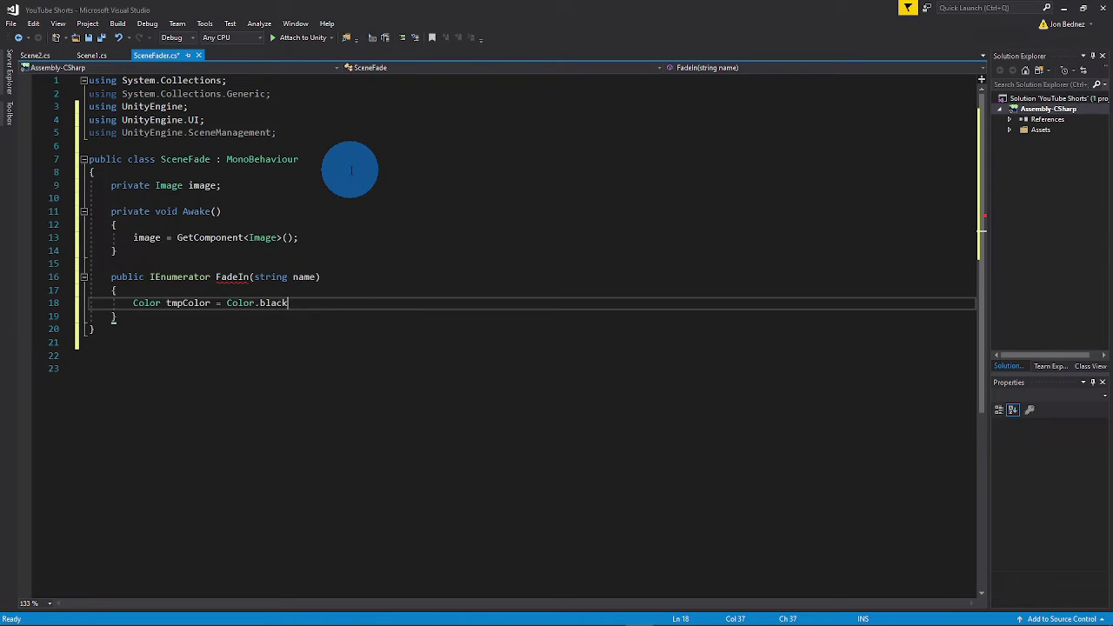
text(;)
key(Return)
text(tmpColor.a = 0;)
key(Return)
key(Return)
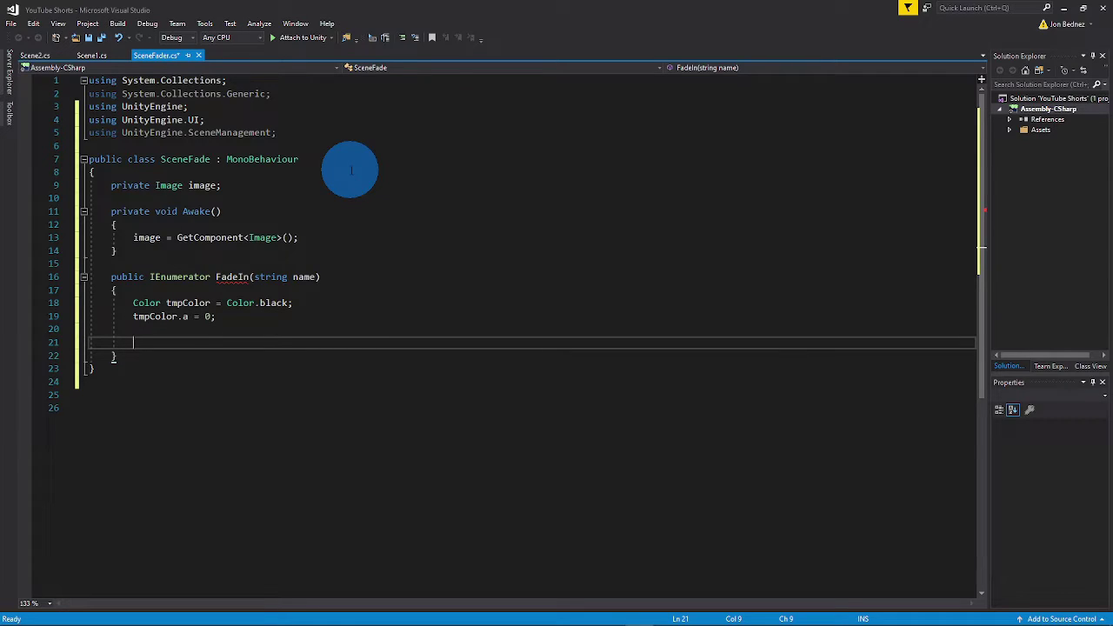
- Apply tmpColor to image.color and open a while loop running while image.color.a < 1
text(image.color = t)
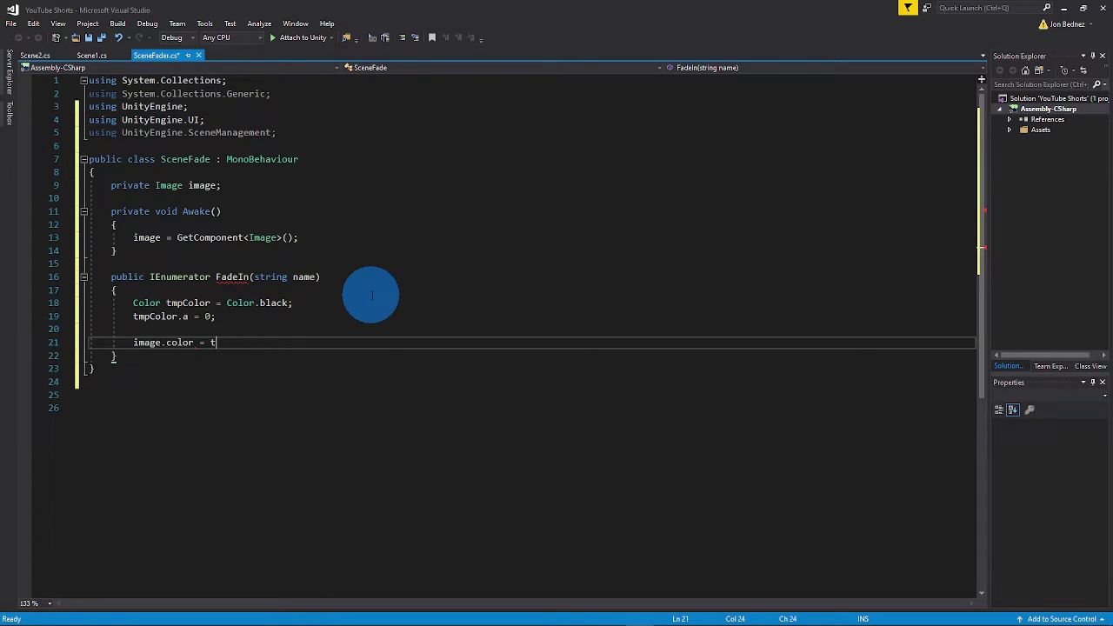
text(mpColor;)
key(Return)
key(Return)
text(while()
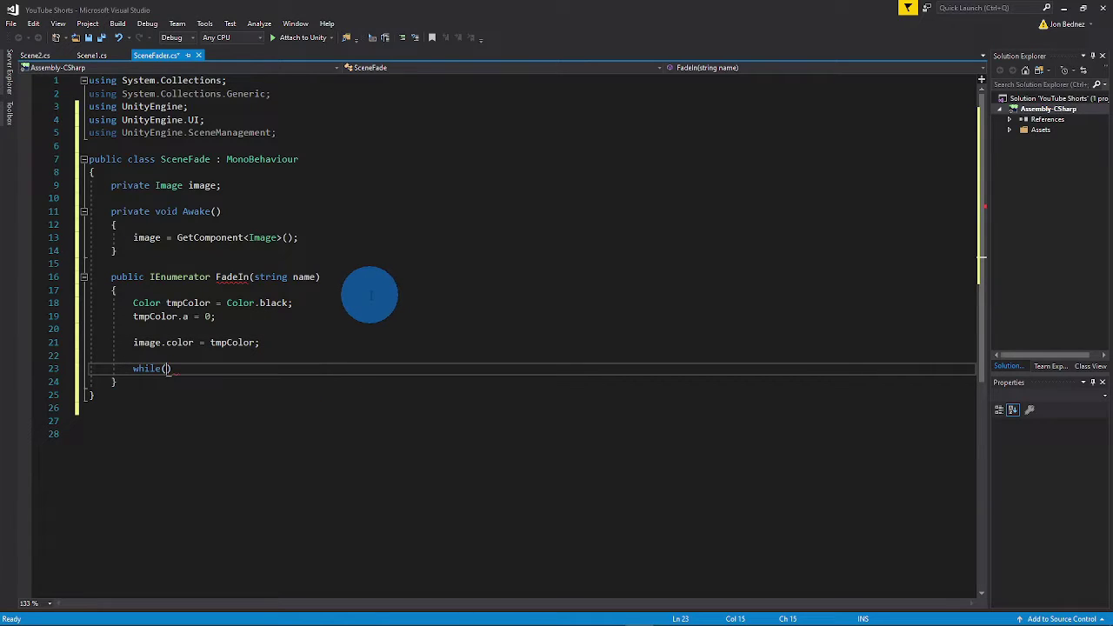
text(image.coll)
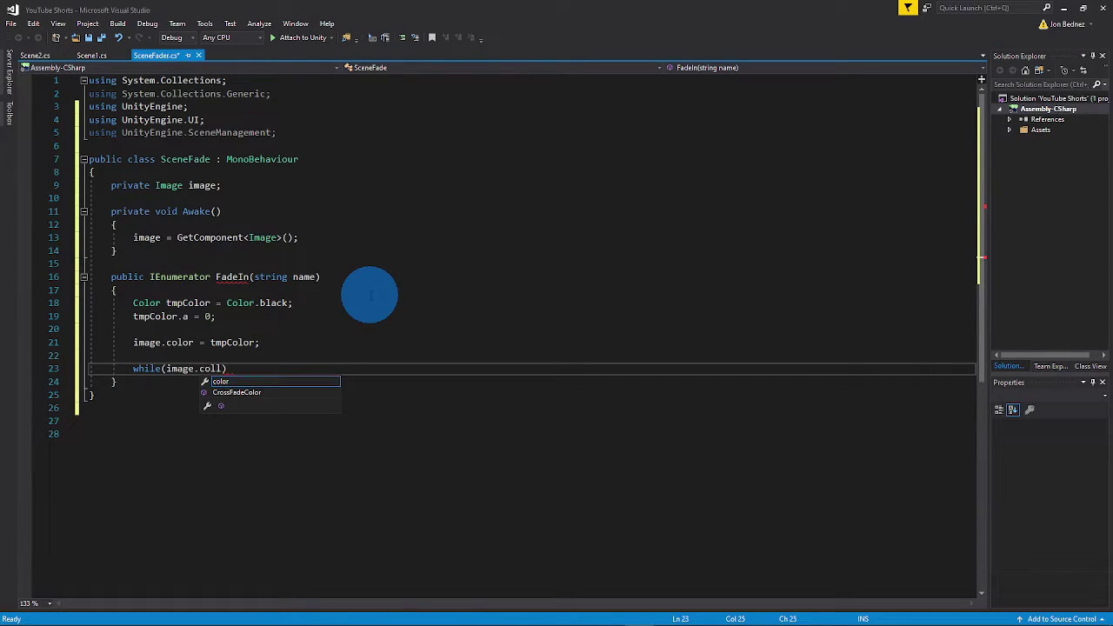
key(BackSpace)
text(or.a < 1)
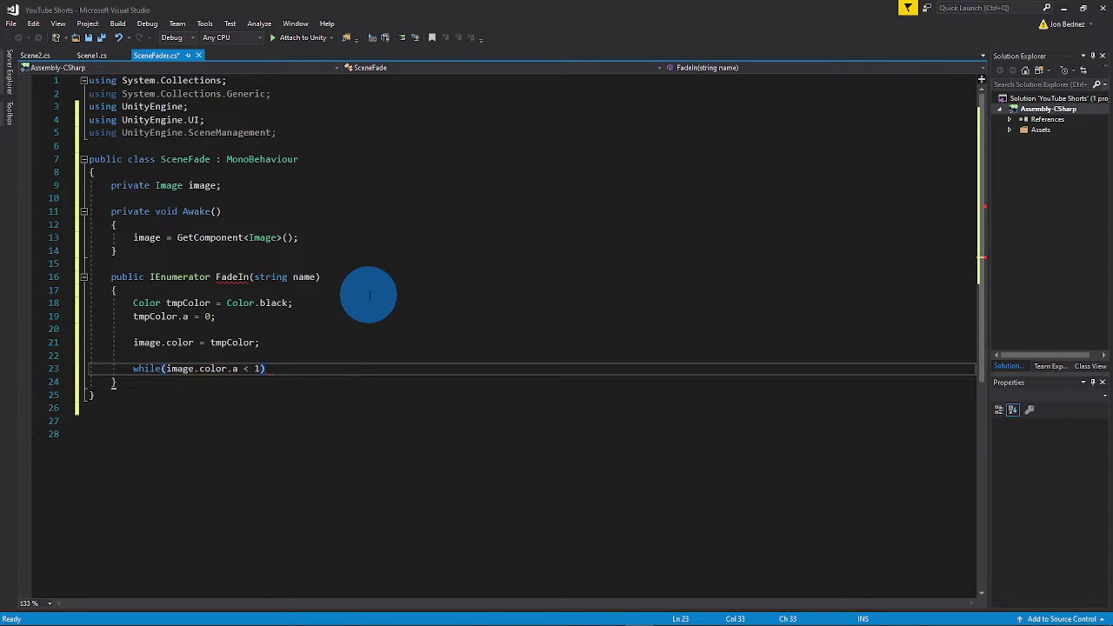
key(End)
key(Return)
text({)
key(Return)
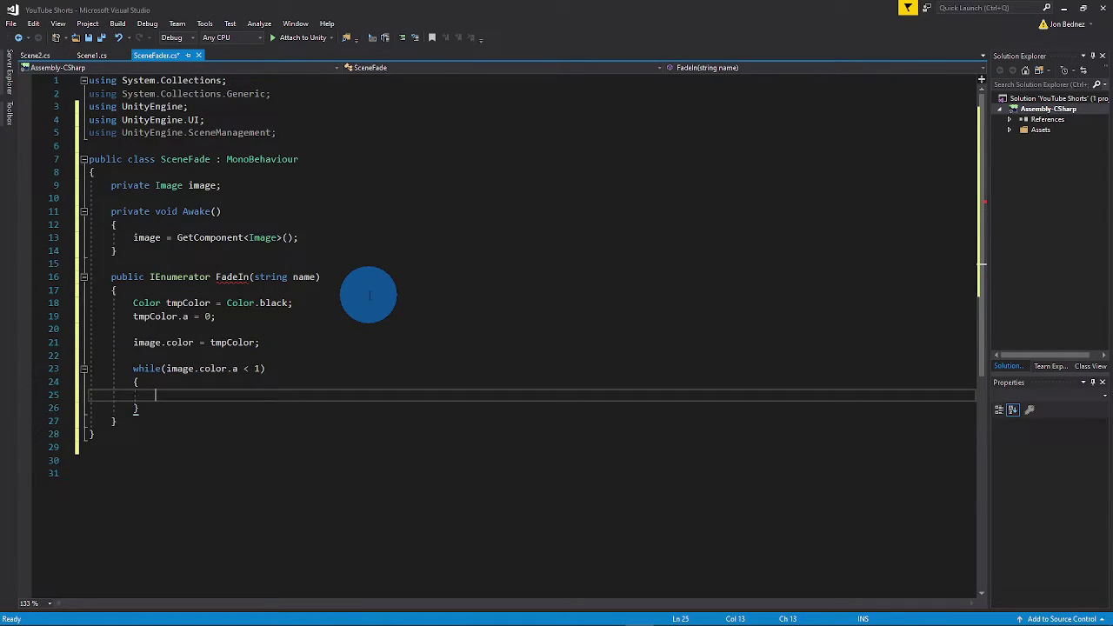
- Yield return new WaitForEndOfFrame() inside the loop
text(yield)
key(BackSpace)
key(BackSpace)
text(ld)
text(return new WEait)
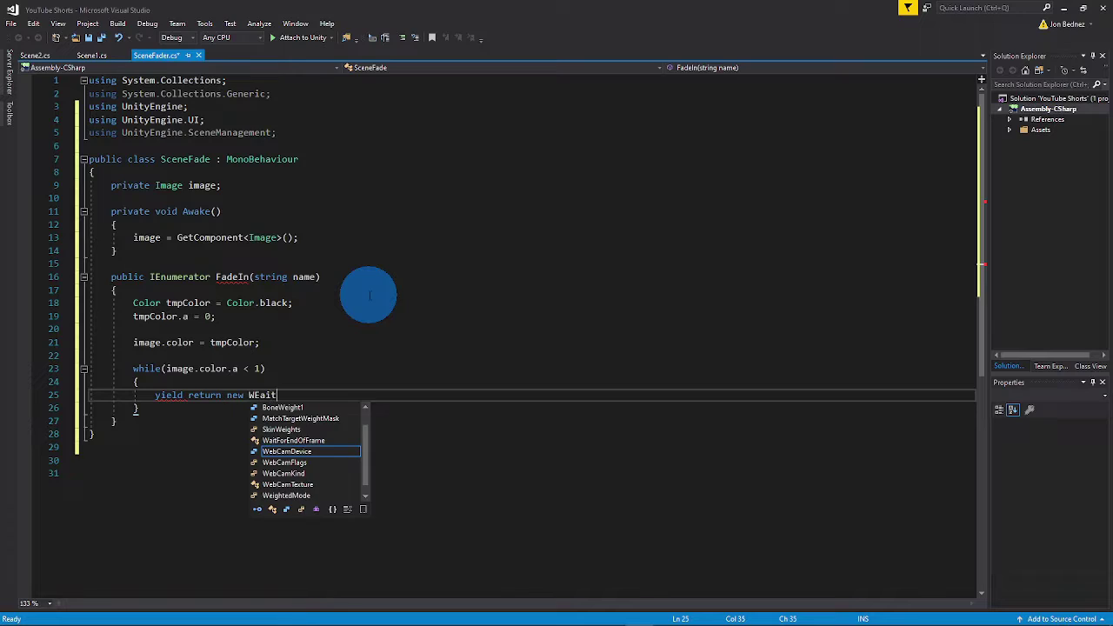
key(BackSpace)
key(BackSpace)
key(BackSpace)
key(BackSpace)
text(ait)
key(Tab)
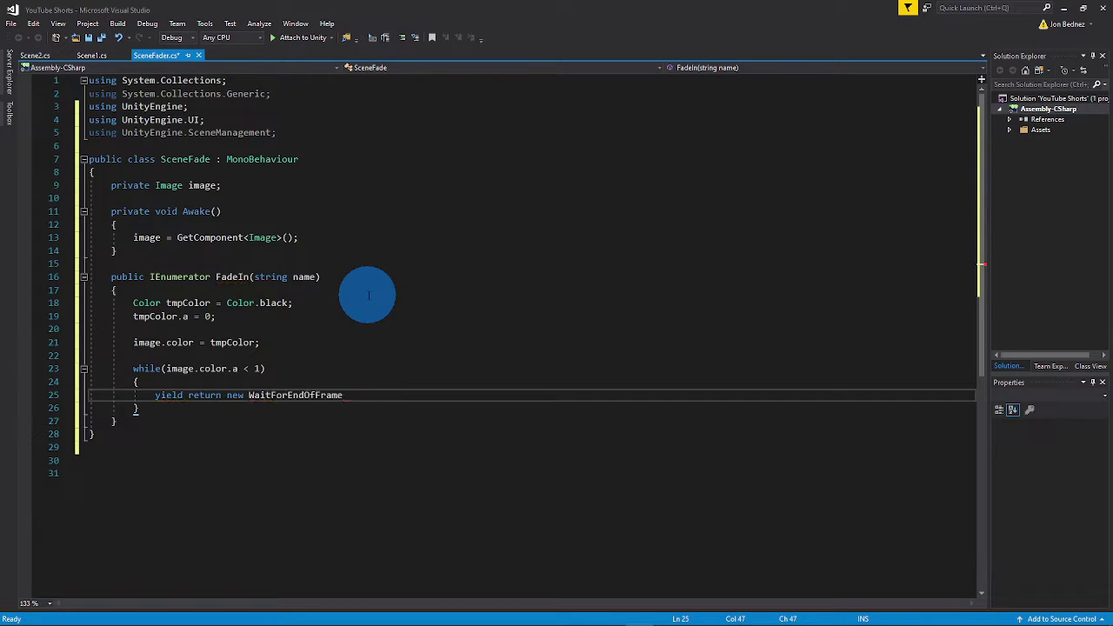
text(();)
key(Home)
key(Return)
key(Return)
key(Up)
key(Up)
- Reread tmpColor from image.color and begin adding Time.deltaTime to its alpha
text(tmp)
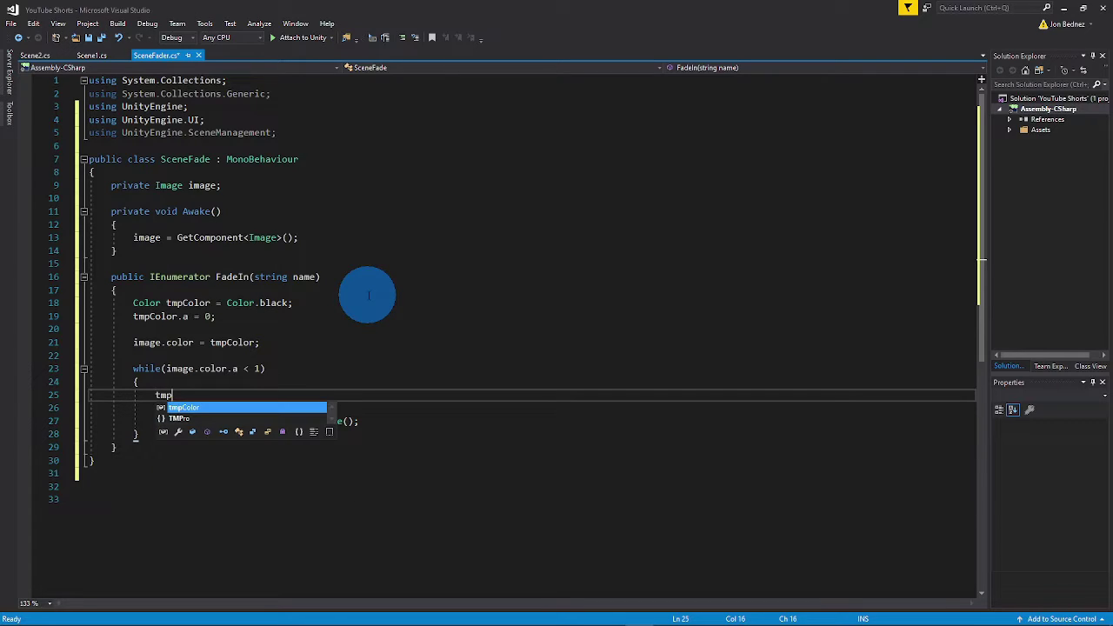
text(Color = )
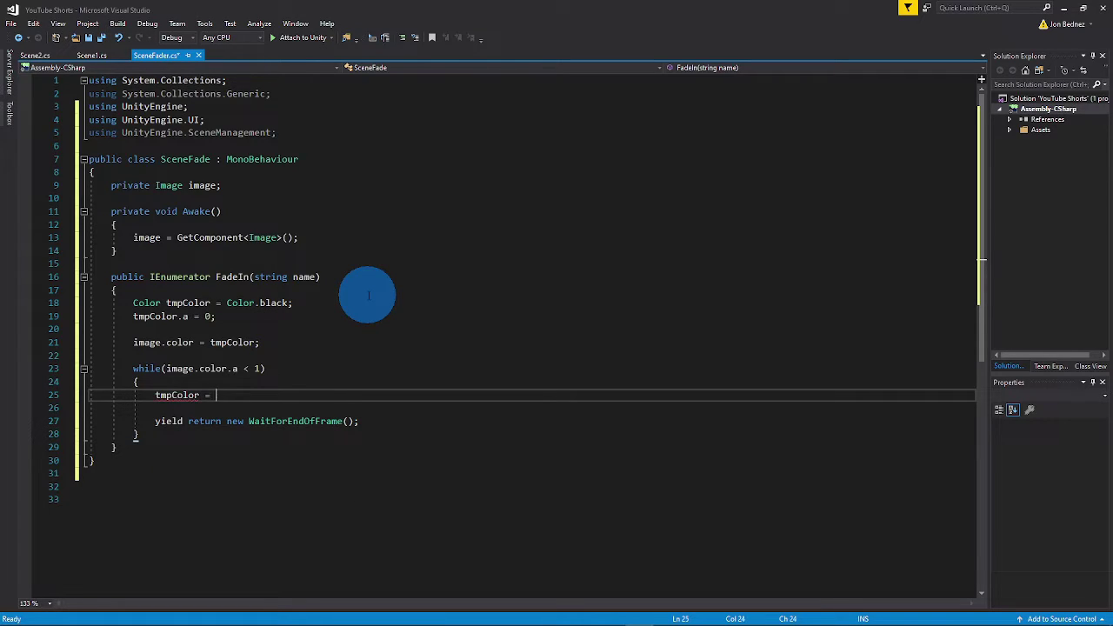
text(image.color;)
key(Return)
text(tmpColor.a )
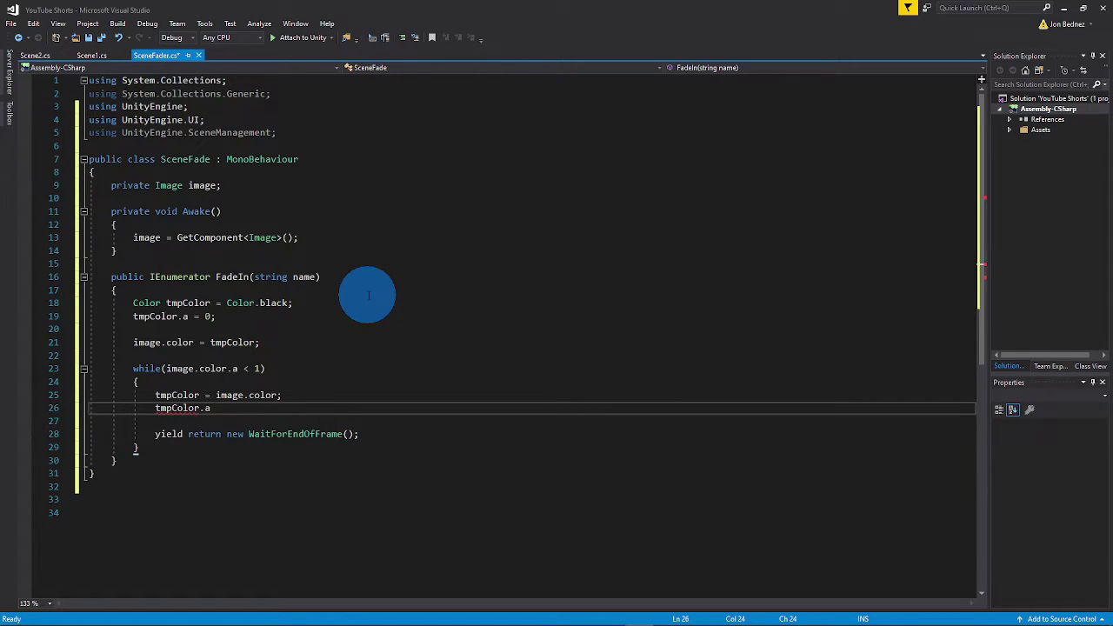
text(+=)
text(Time.de)
key(Tab)
text(*)
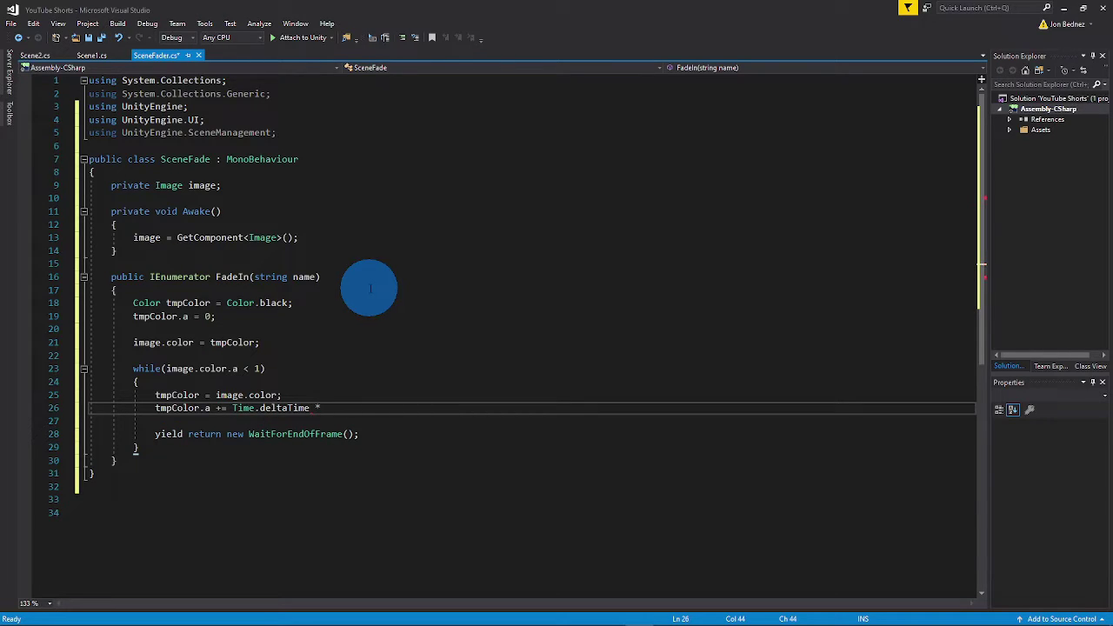
click(193, 186)
- Declare private float fadeSpeed = 1.5f and multiply the alpha step by it
key(Return)
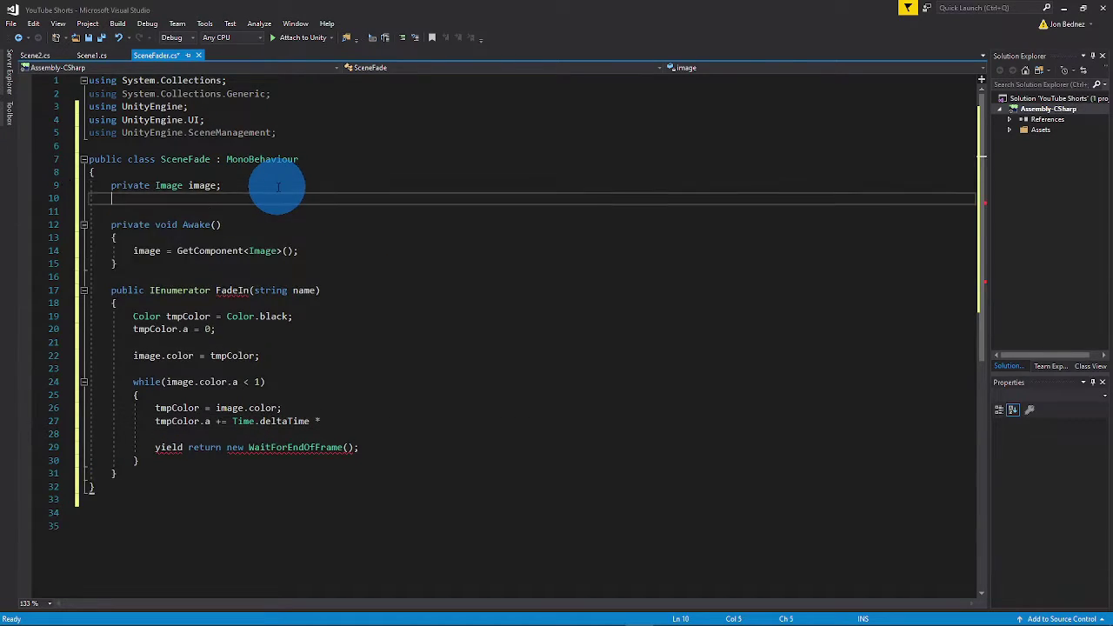
text(private )
text(float fadeSpeed = )
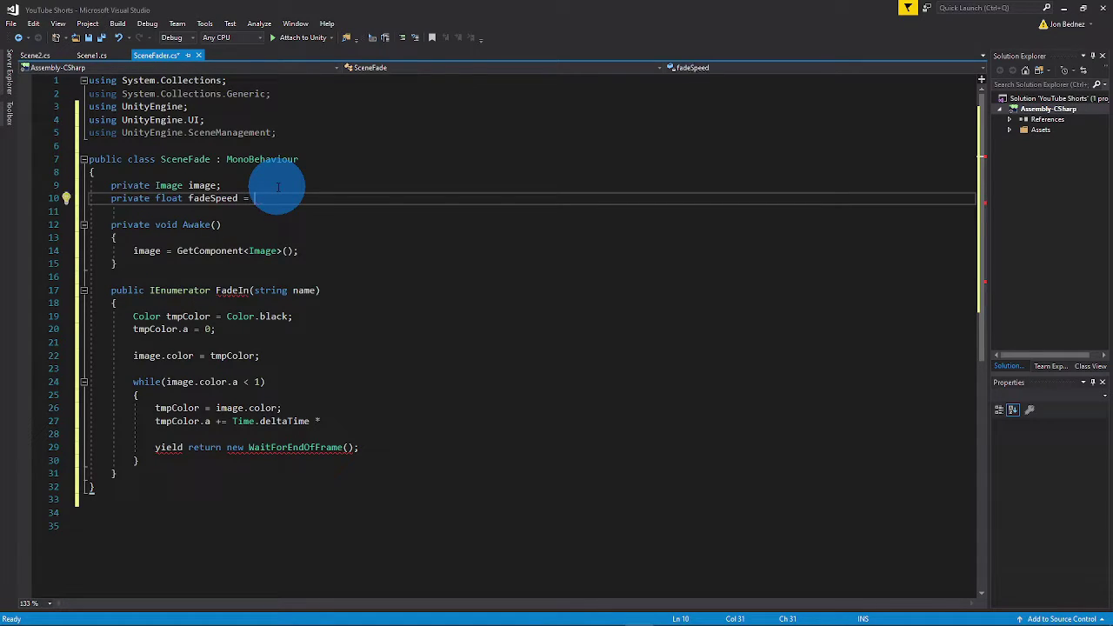
text(1.5f;)
click(336, 421)
text(fadeSpeed;)
- Assign tmpColor back to image.color inside the loop
key(Return)
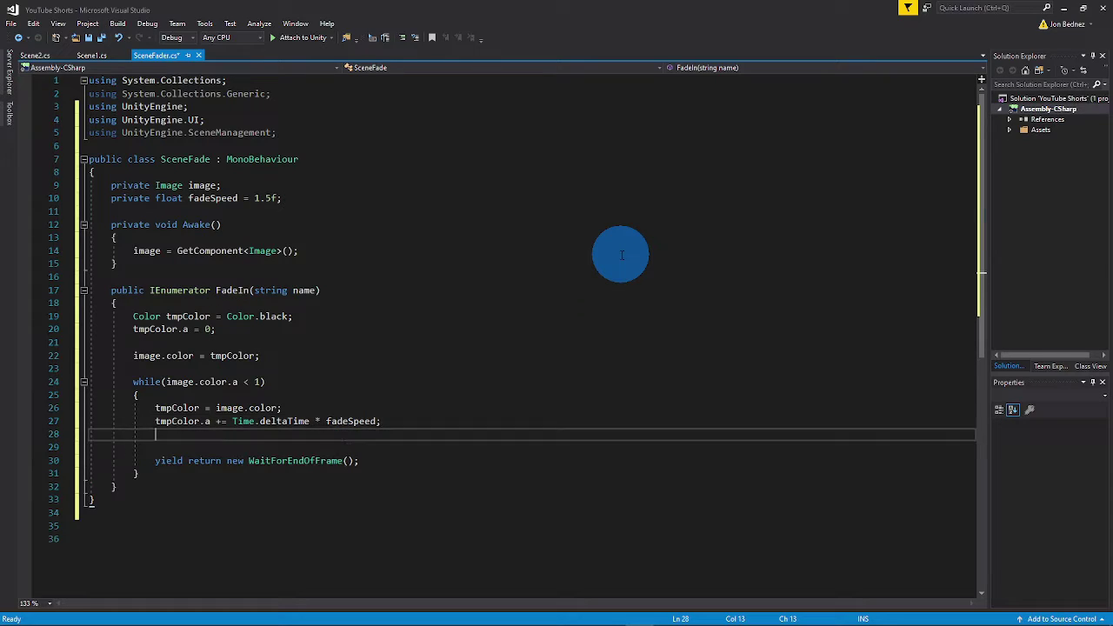
text(image )
text(color = tmpCol)
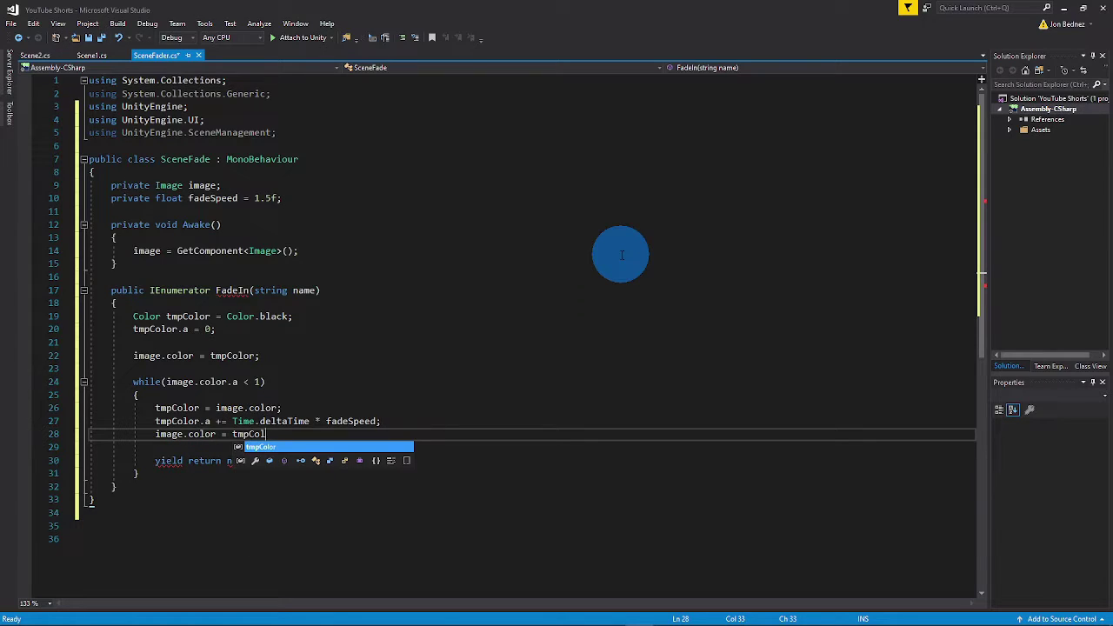
text(or;)
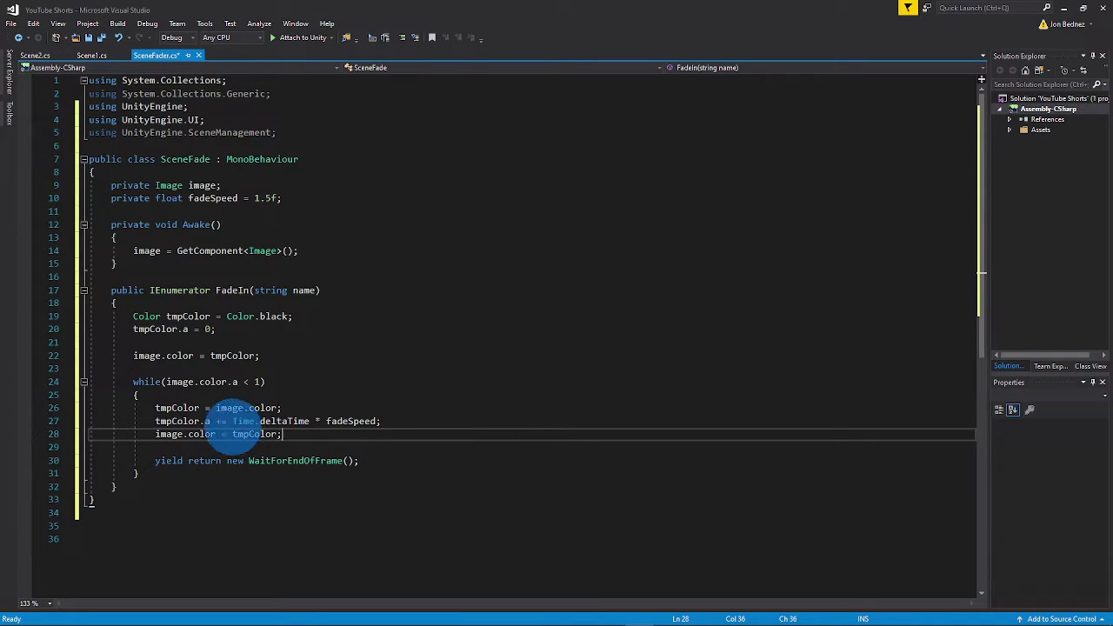
click(155, 408)
drag(156, 407, 382, 422)
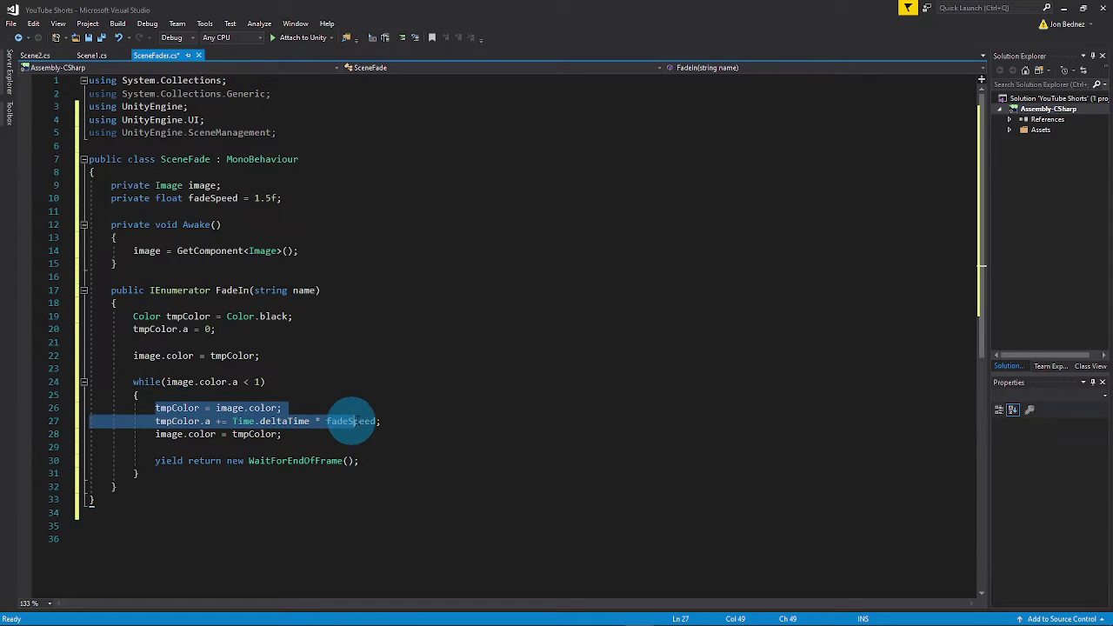
click(408, 422)
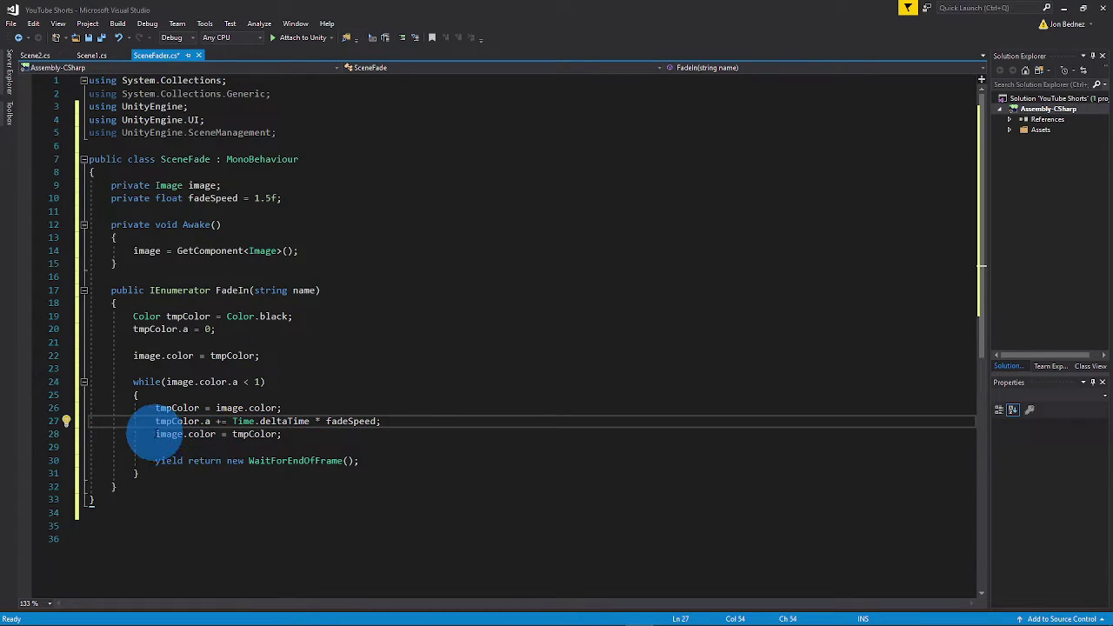
drag(155, 434, 282, 434)
click(285, 434)
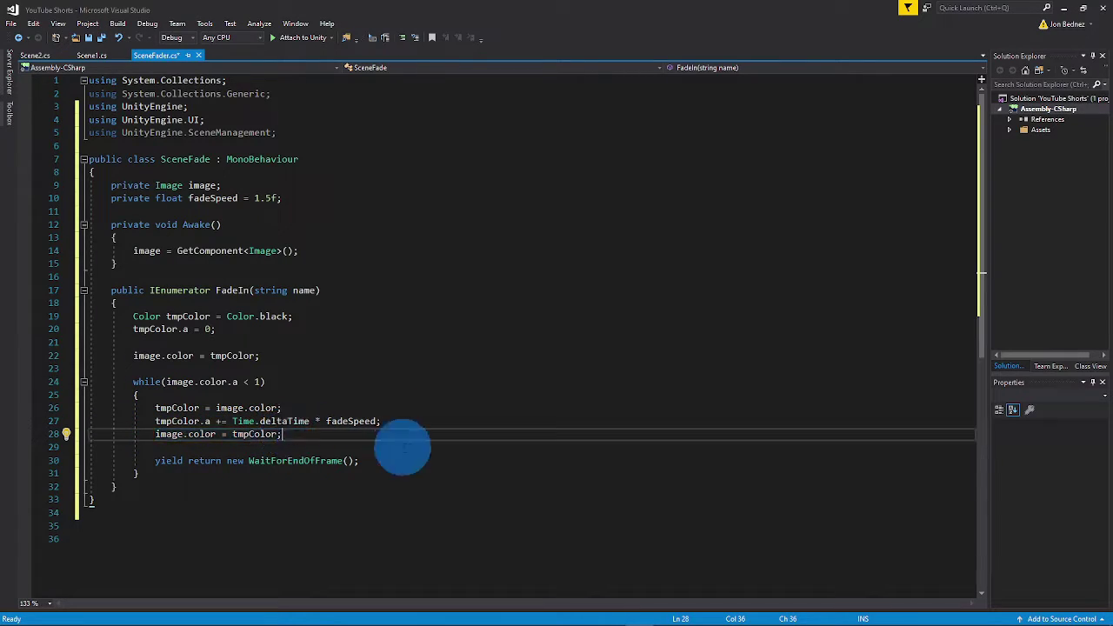
- After the loop, call SceneManager.LoadScene(name)
click(166, 472)
key(Return)
key(Return)
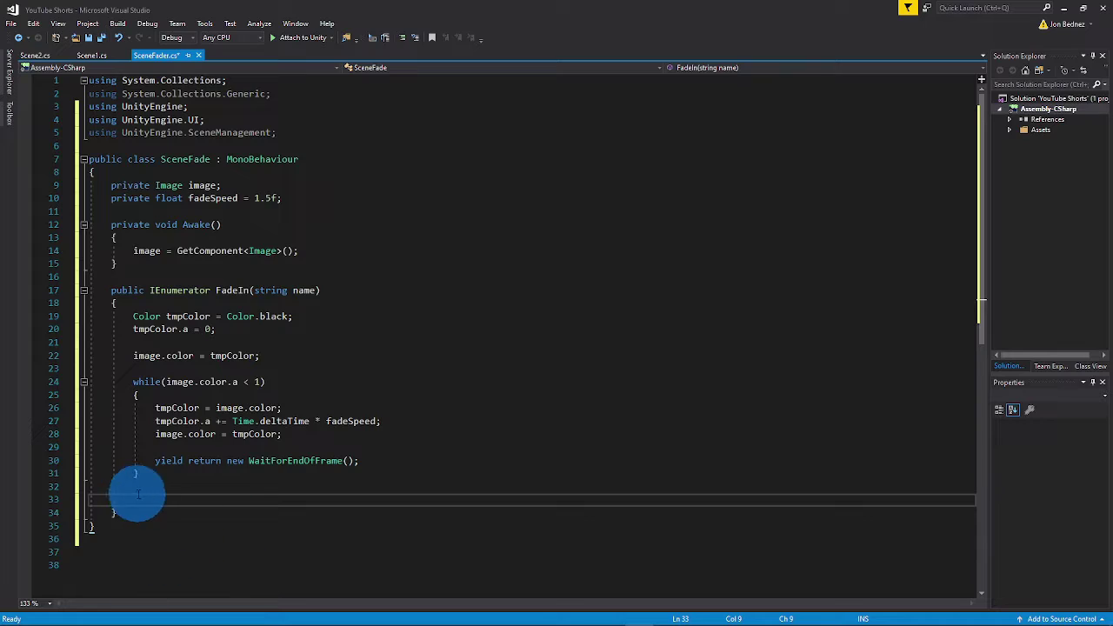
text(SceneManager.Lo)
key(Tab)
text((name))
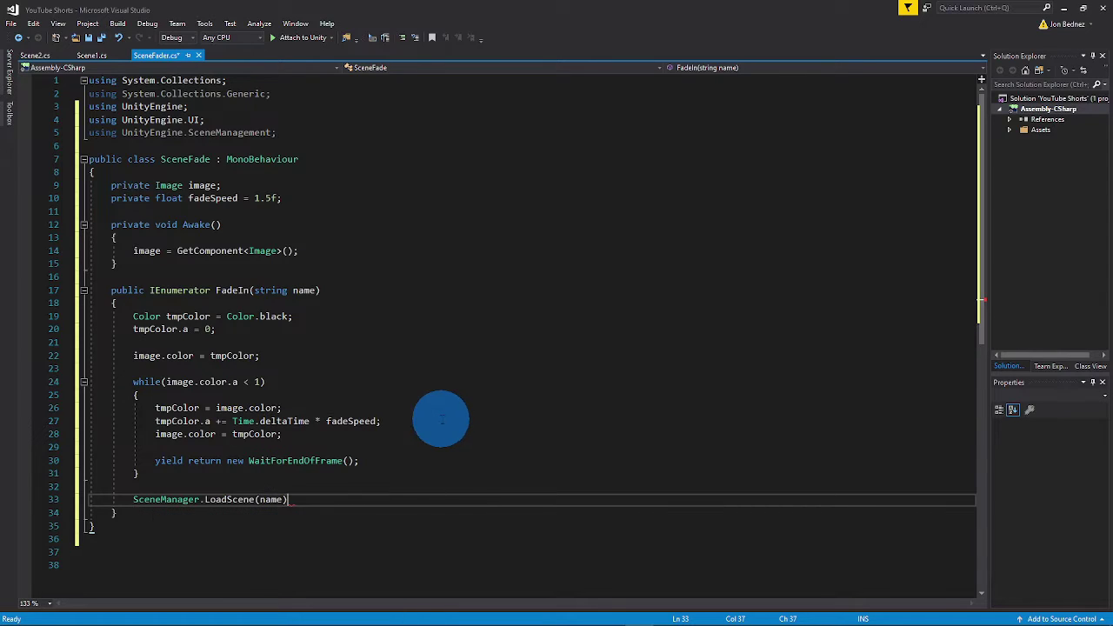
text(;)
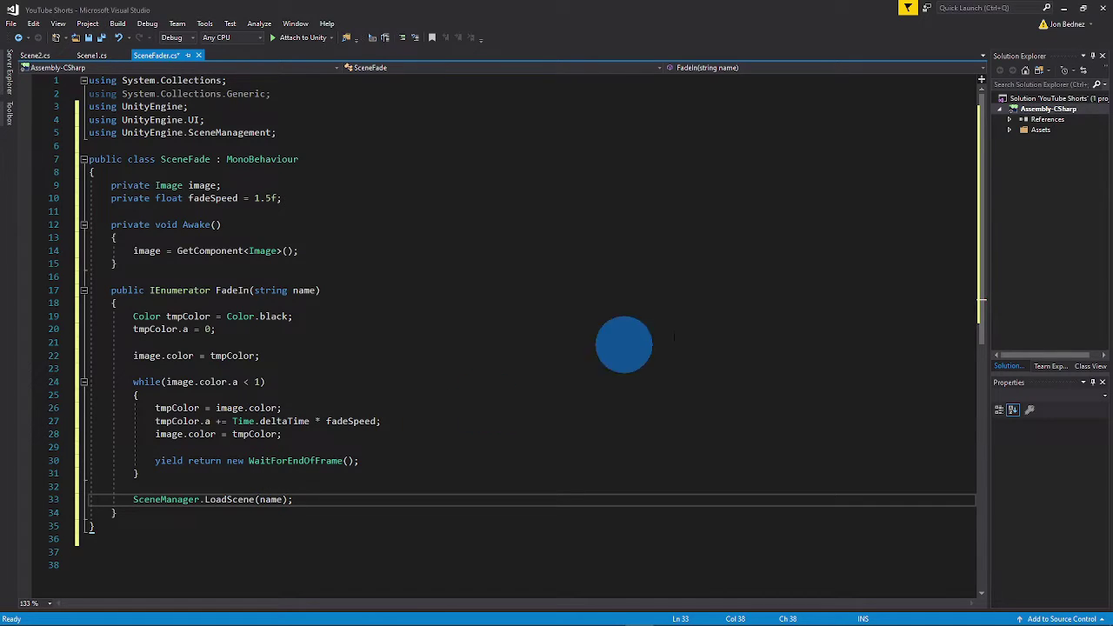
- Add a second public IEnumerator FadeIn() coroutine below the first
scroll(441, 311, down, 2)
scroll(442, 313, up, 1)
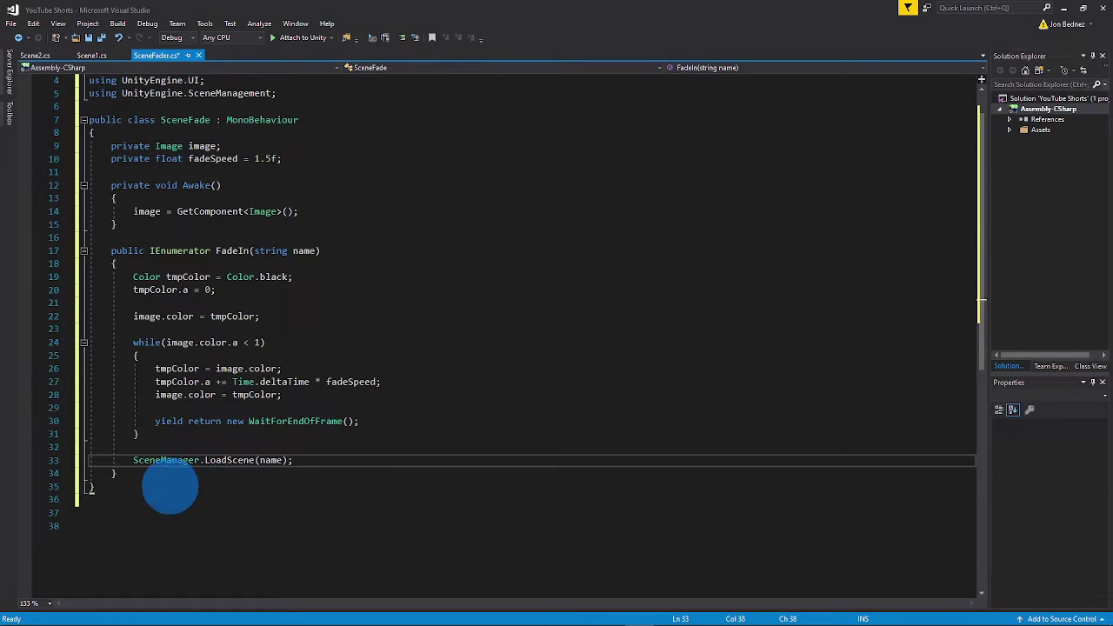
click(335, 472)
key(Return)
key(Return)
text(public IEn)
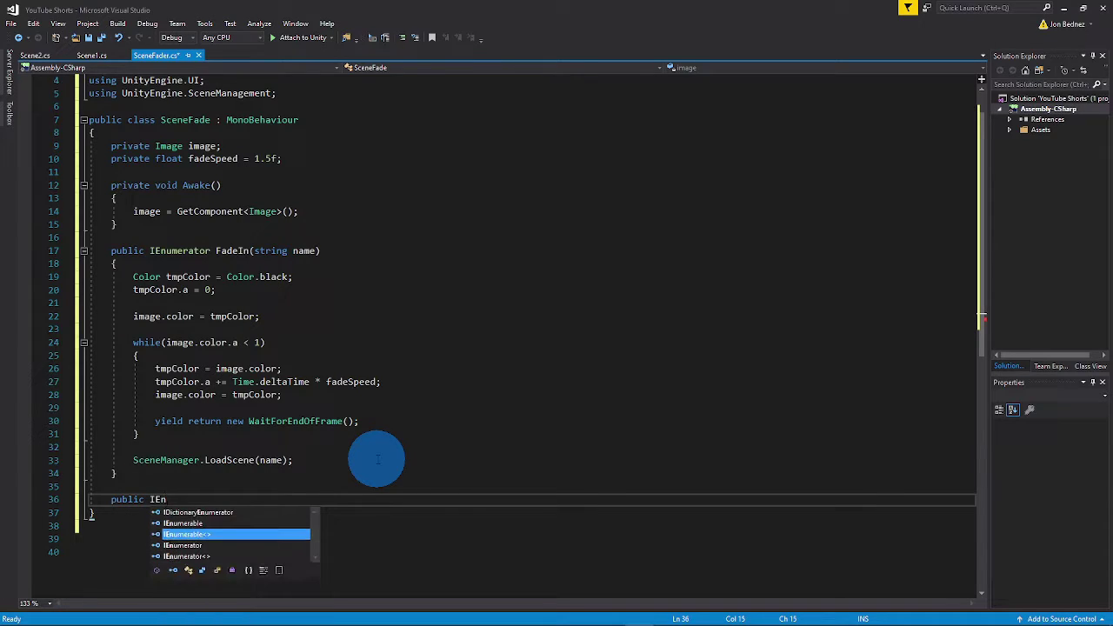
key(Tab)
text(FadeIn()
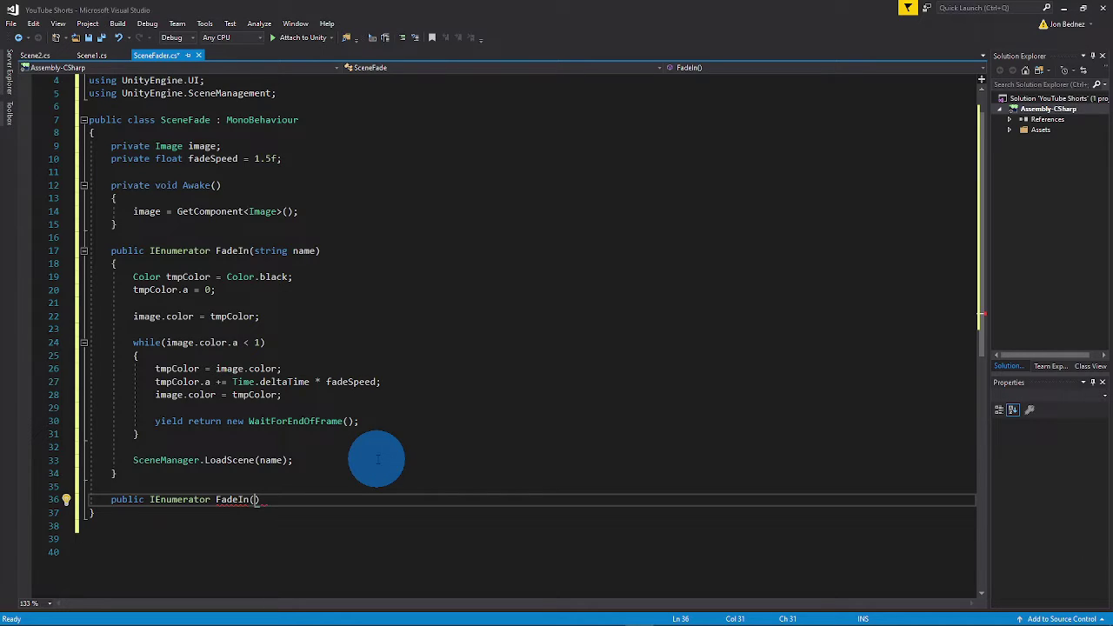
text() {)
key(Return)
- In it, create a Color.black tmpColor and set its alpha to 1
text(Color tmpColor = )
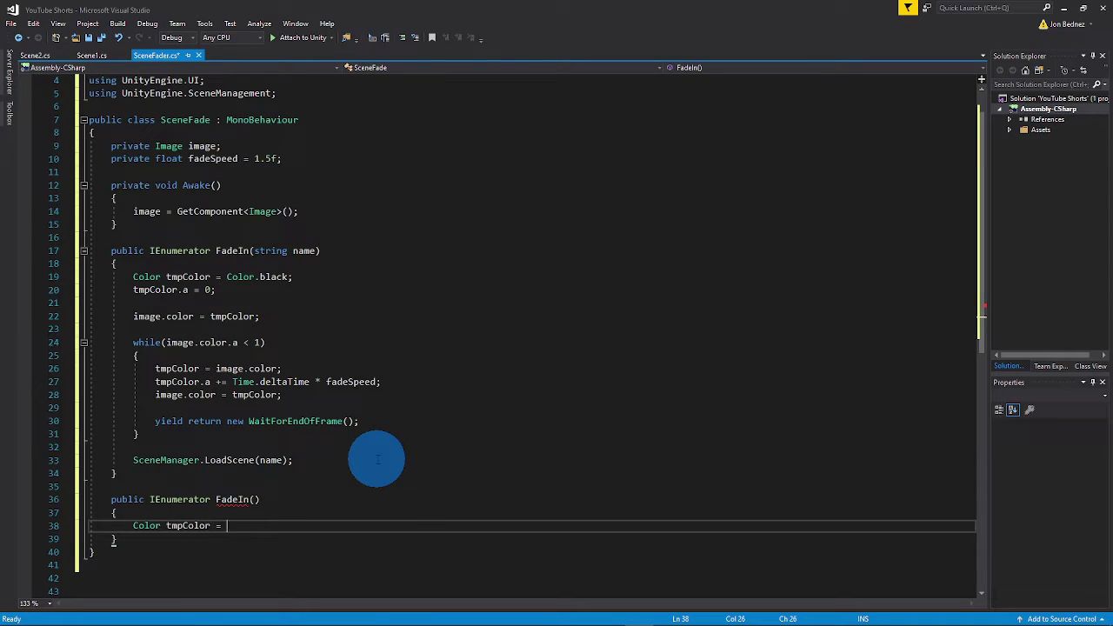
text(Color.ba)
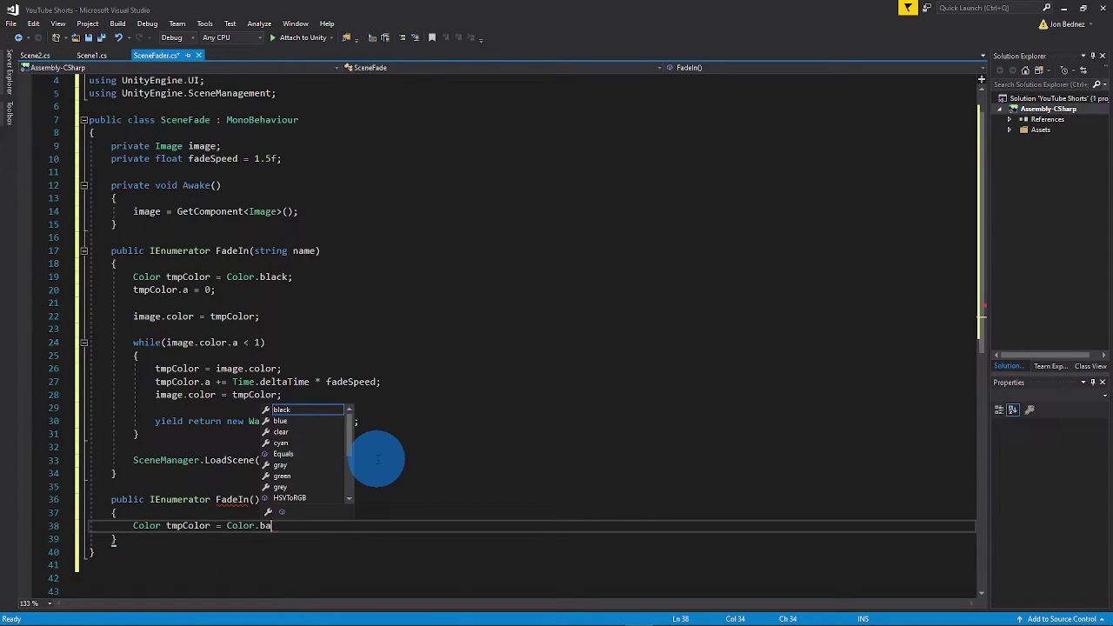
key(Tab)
text(;)
key(Return)
text(tmpC)
key(Tab)
text(.a)
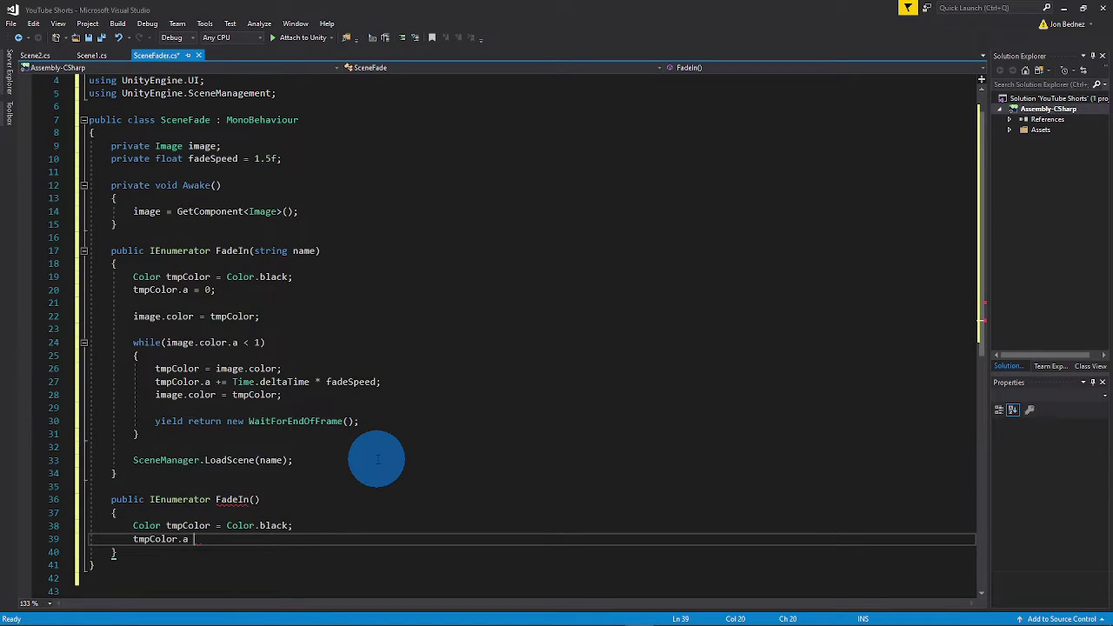
scroll(377, 459, down, 3)
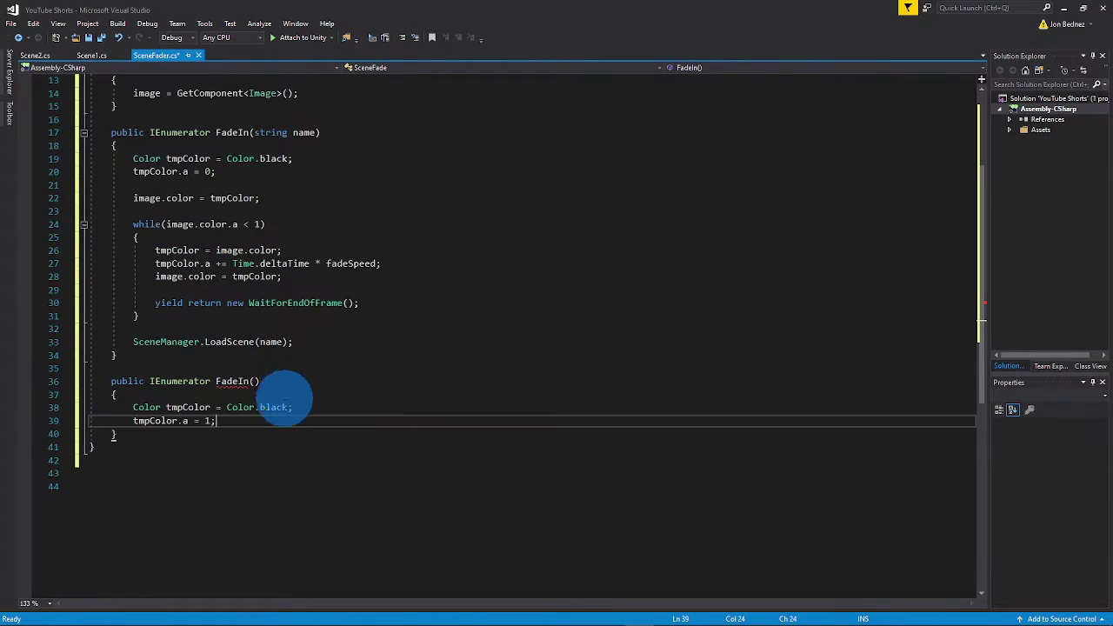
- Rename the new coroutine to FadeOut and apply tmpColor to image.color
click(313, 399)
key(Up)
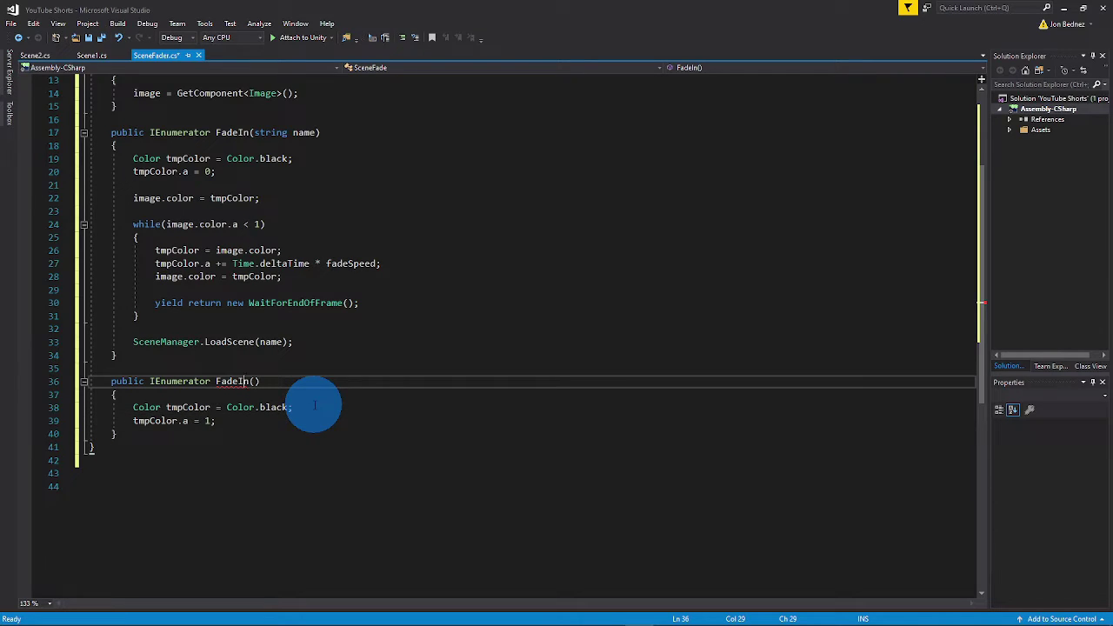
key(BackSpace)
key(BackSpace)
text(Out)
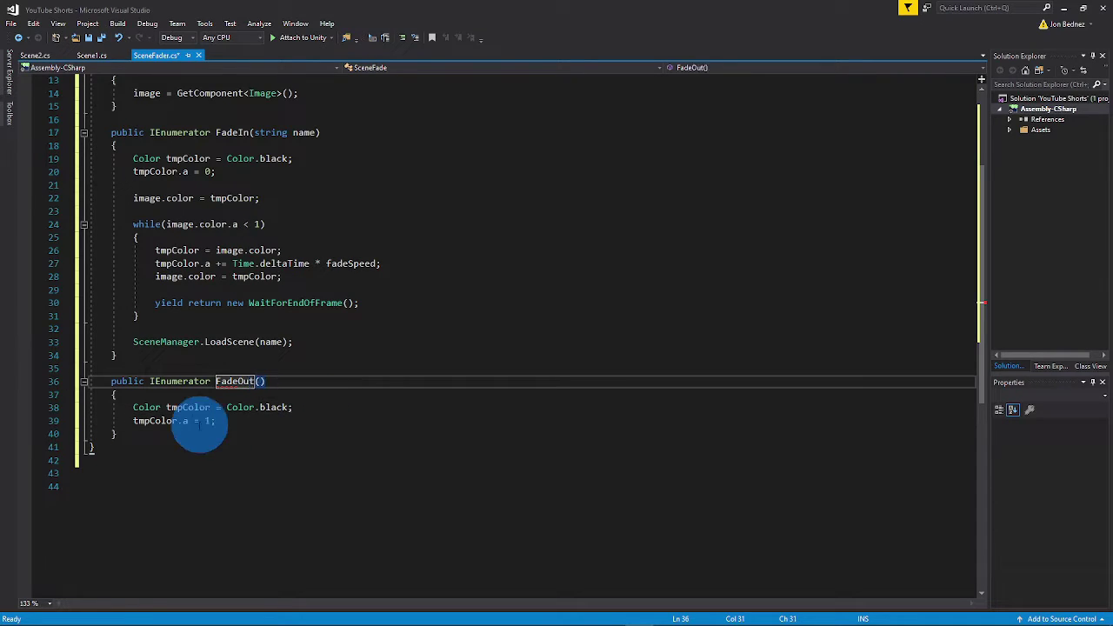
click(260, 421)
key(Return)
- Add a while loop on image.color.a > 0 lowering alpha by Time.deltaTime times fadeSpeed
key(Return)
text(image.color = tmp)
key(Tab)
text(;)
key(Return)
key(Return)
text(while()
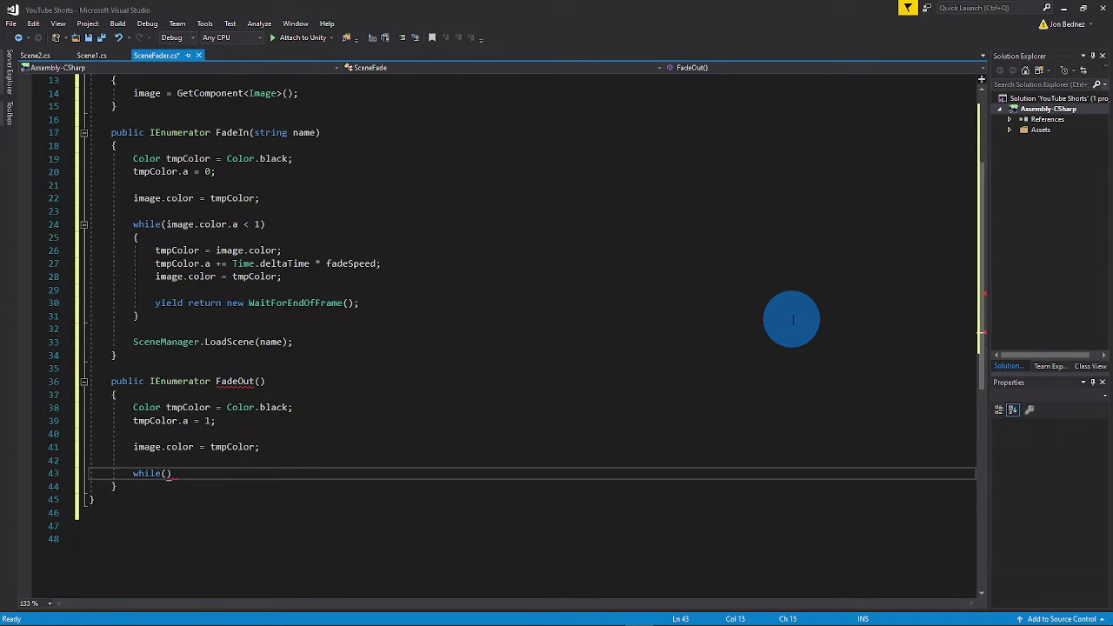
text(image)
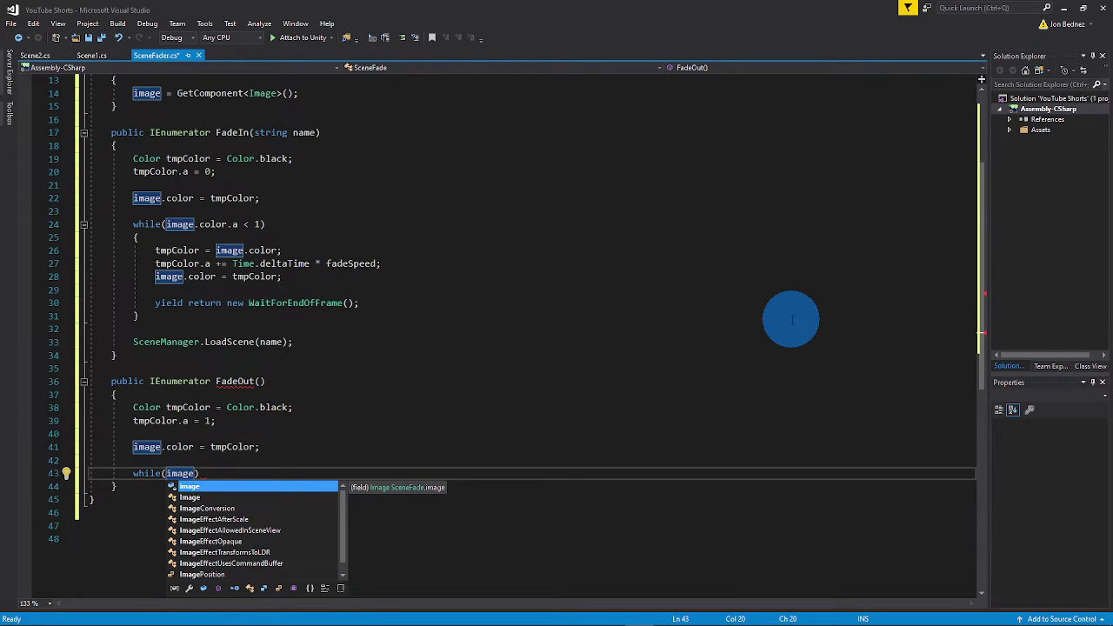
text(.color.a )
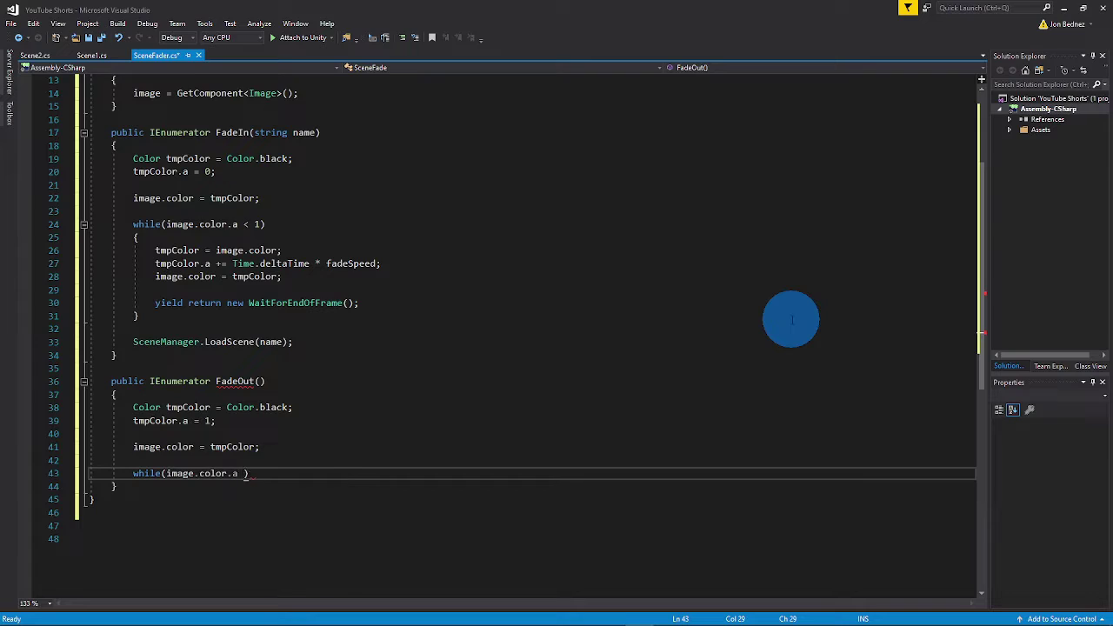
text(> 0))
key(Return)
text({)
key(Return)
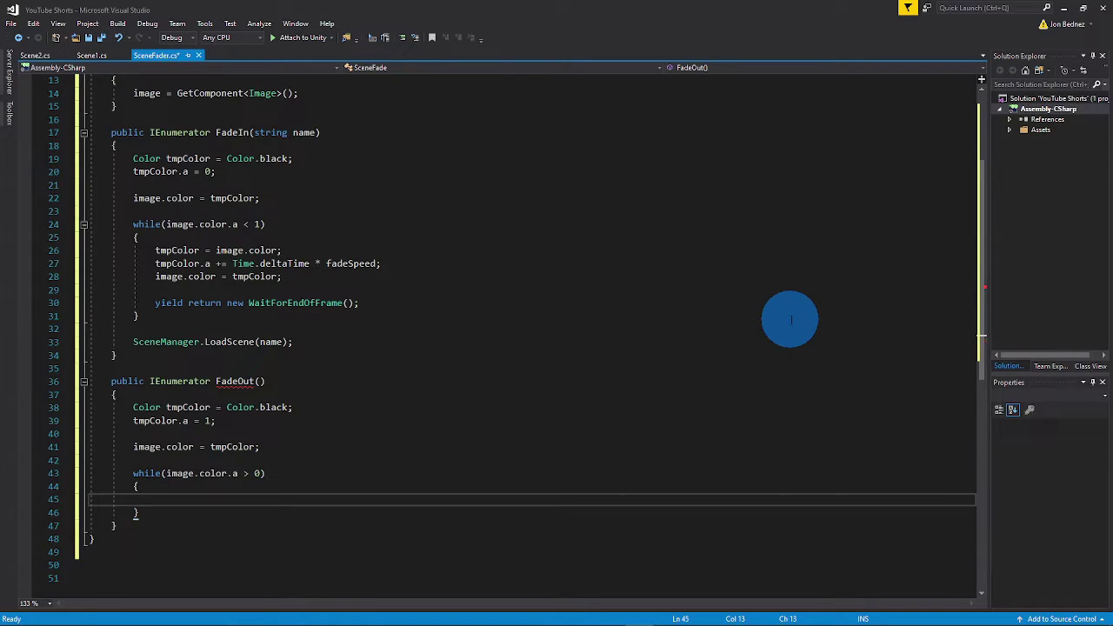
text(tmpColor = )
text(image.color;)
key(Return)
text(tmpColor.a )
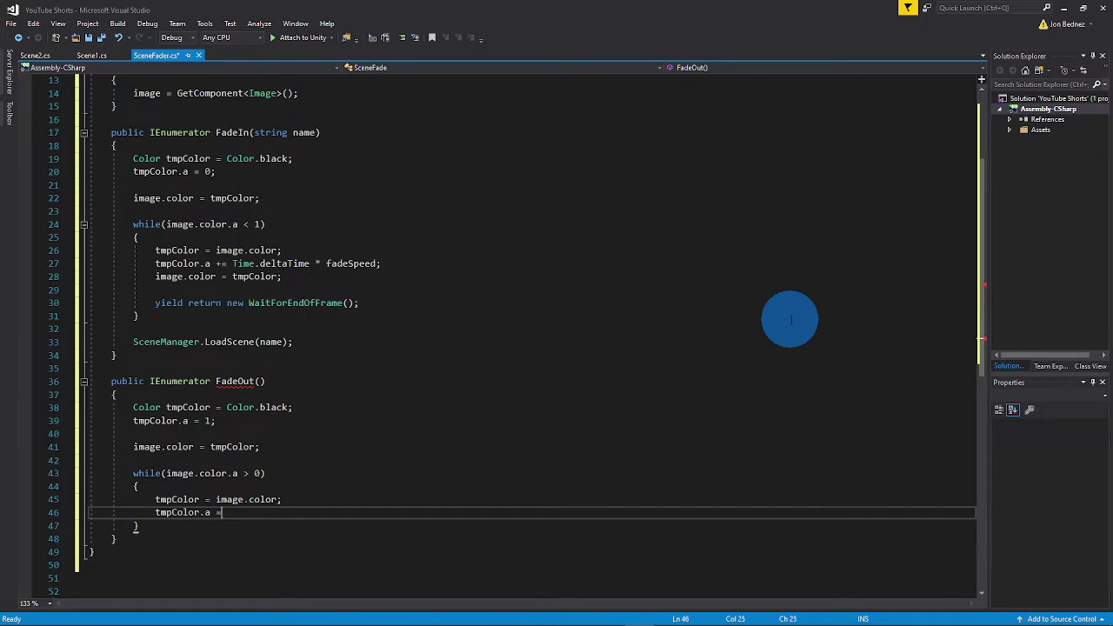
text(Time..deltaTime *fadeSp)
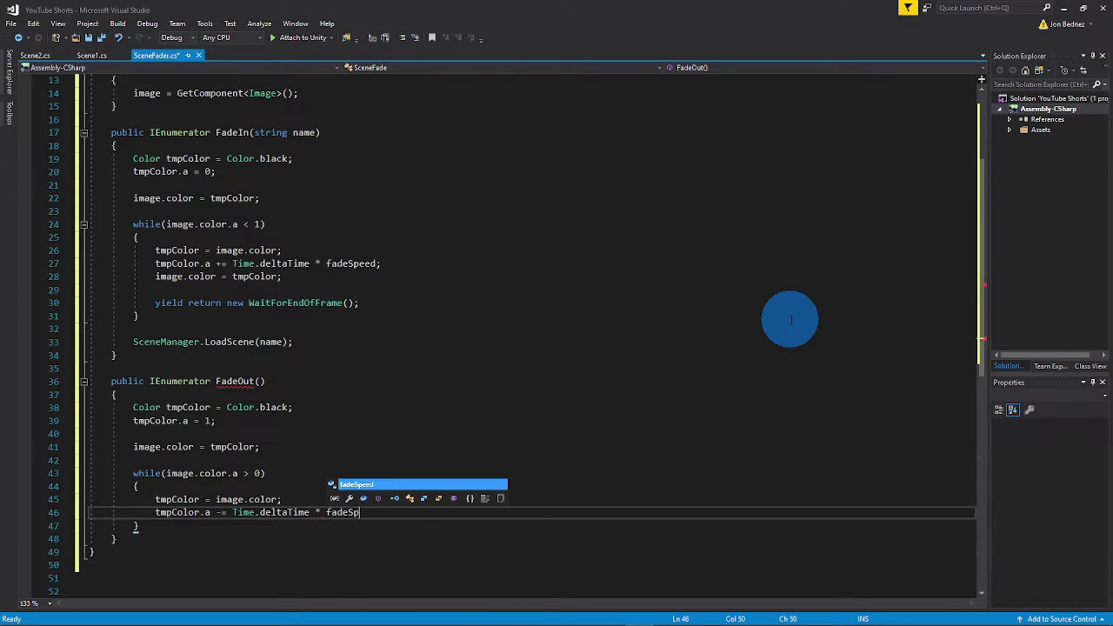
text(ed;)
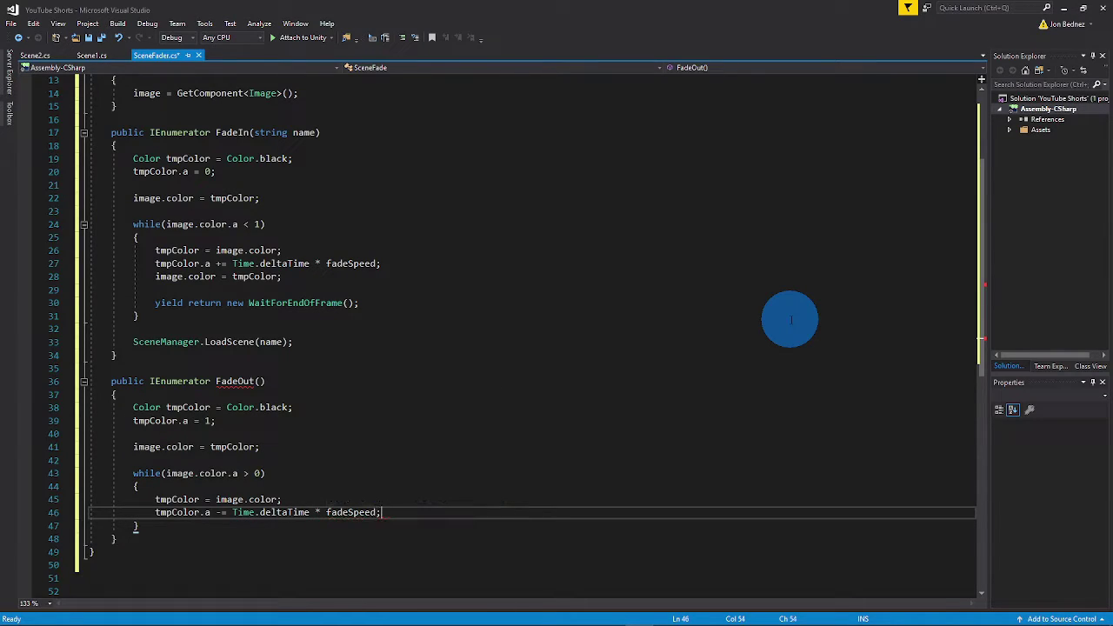
- Inside the FadeOut loop, reapply tmpColor to the image and yield WaitForEndOfFrame
key(Return)
text(mage)
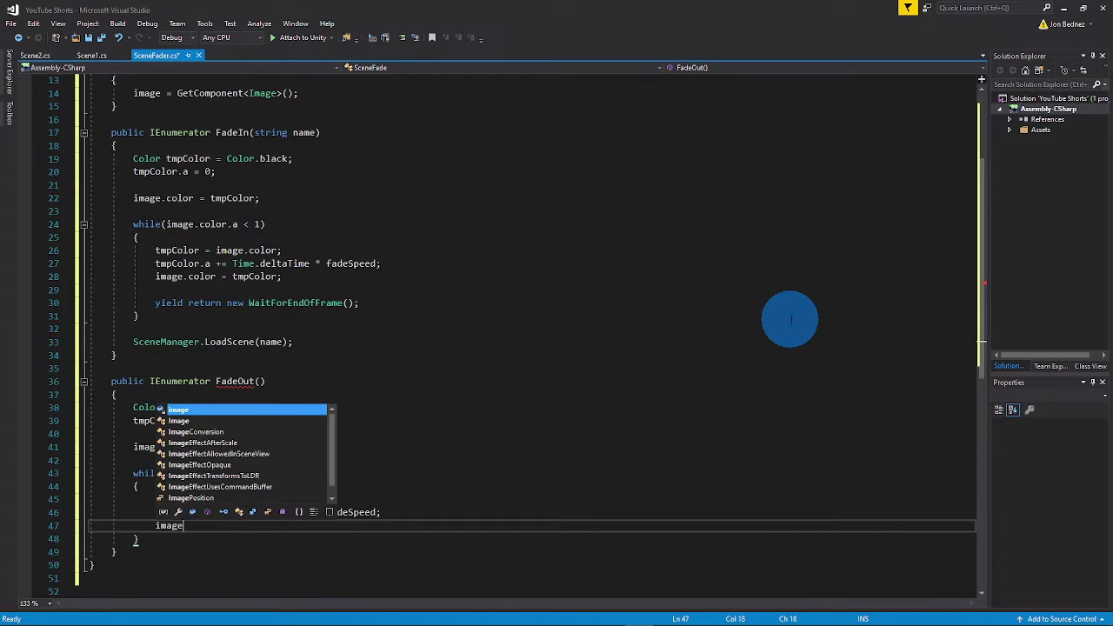
text(.color )
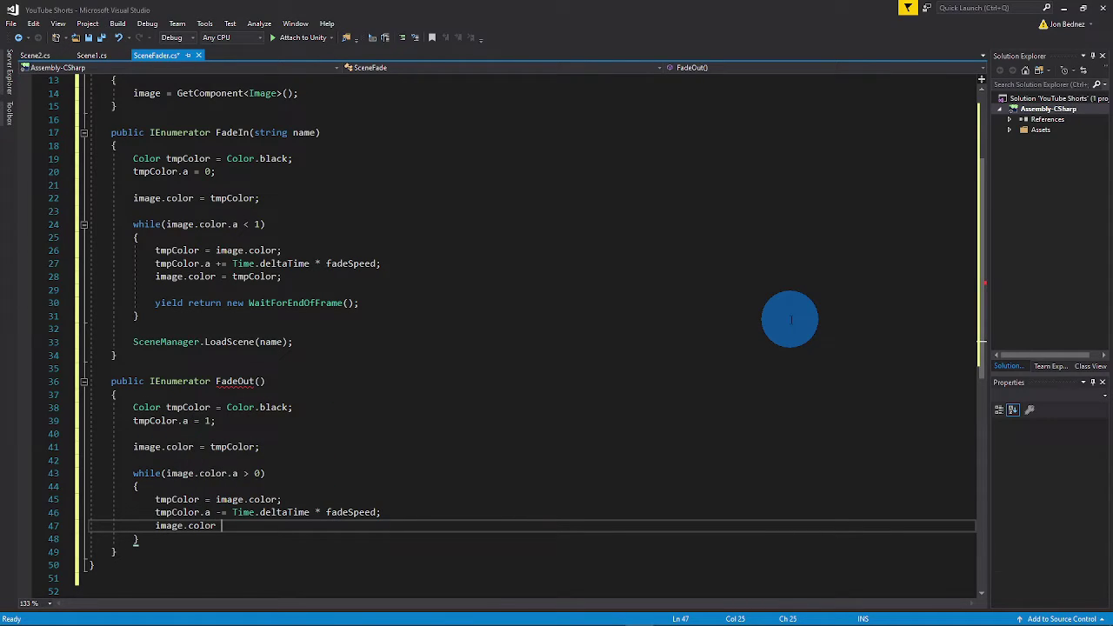
text(= tmpColor;)
key(Return)
key(Return)
text(yield return new Wait)
key(Tab)
text(();)
- After the loop, call Destroy(image.gameObject)
scroll(789, 319, down, 2)
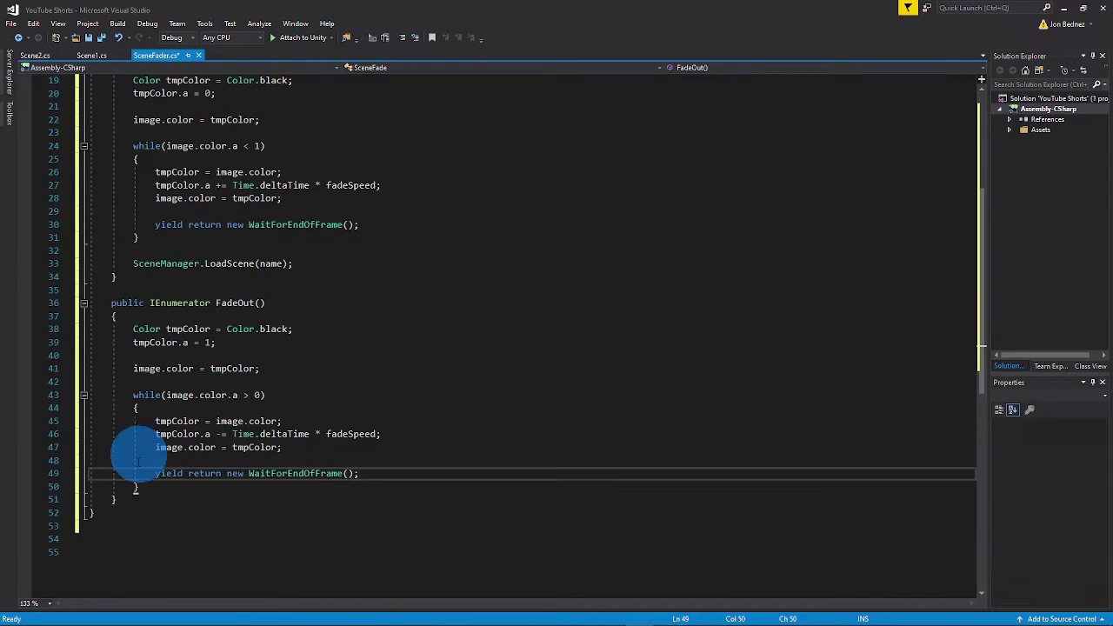
click(137, 486)
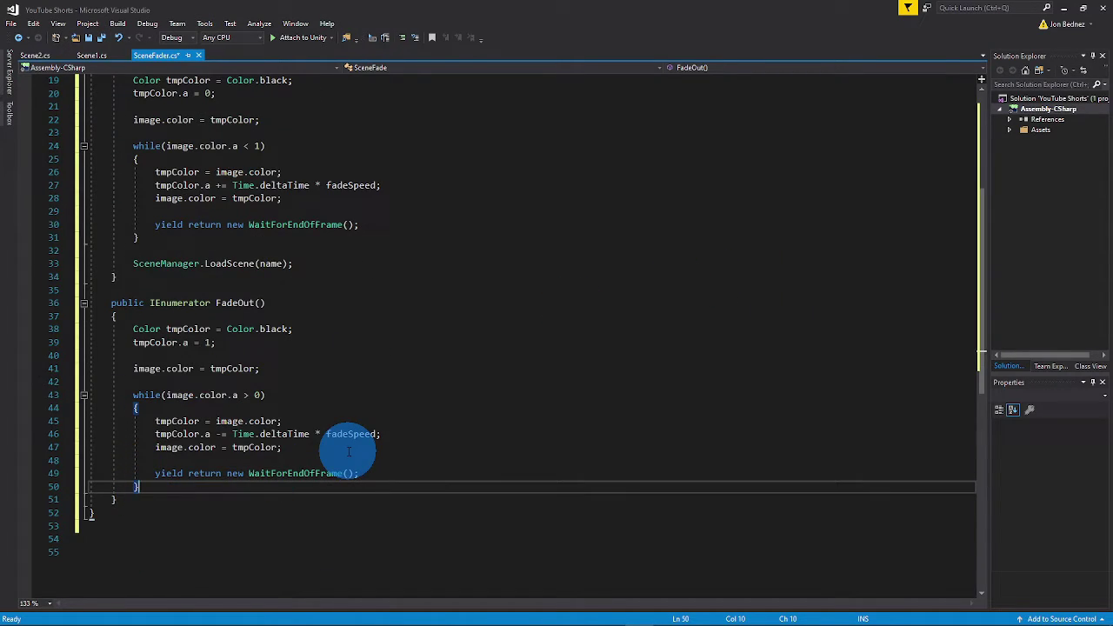
key(Return)
key(Return)
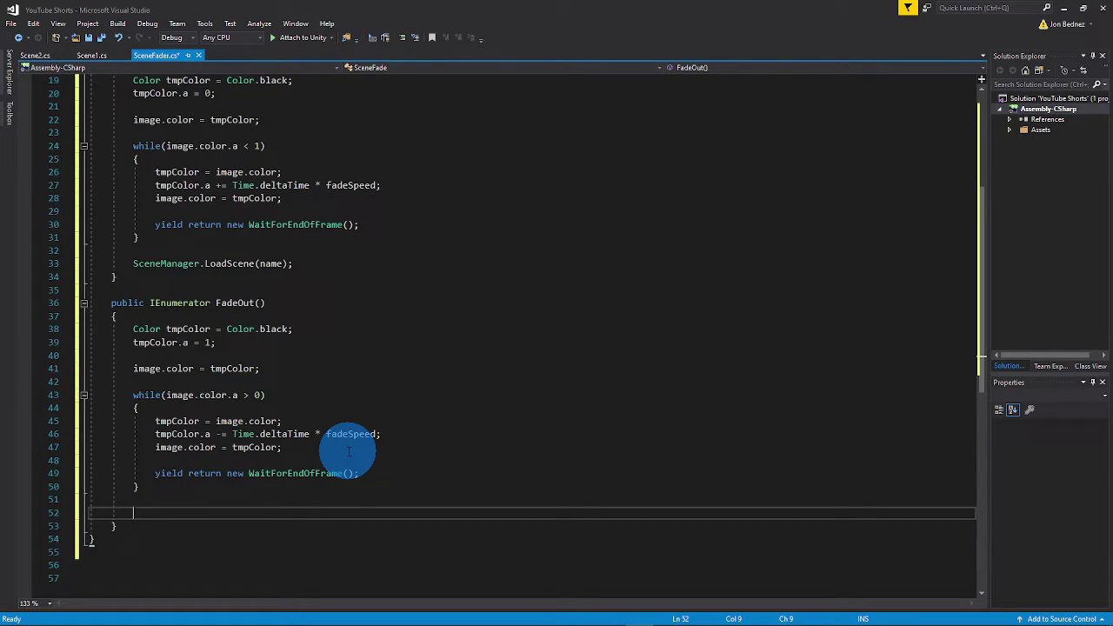
text(Destory)
key(BackSpace)
key(BackSpace)
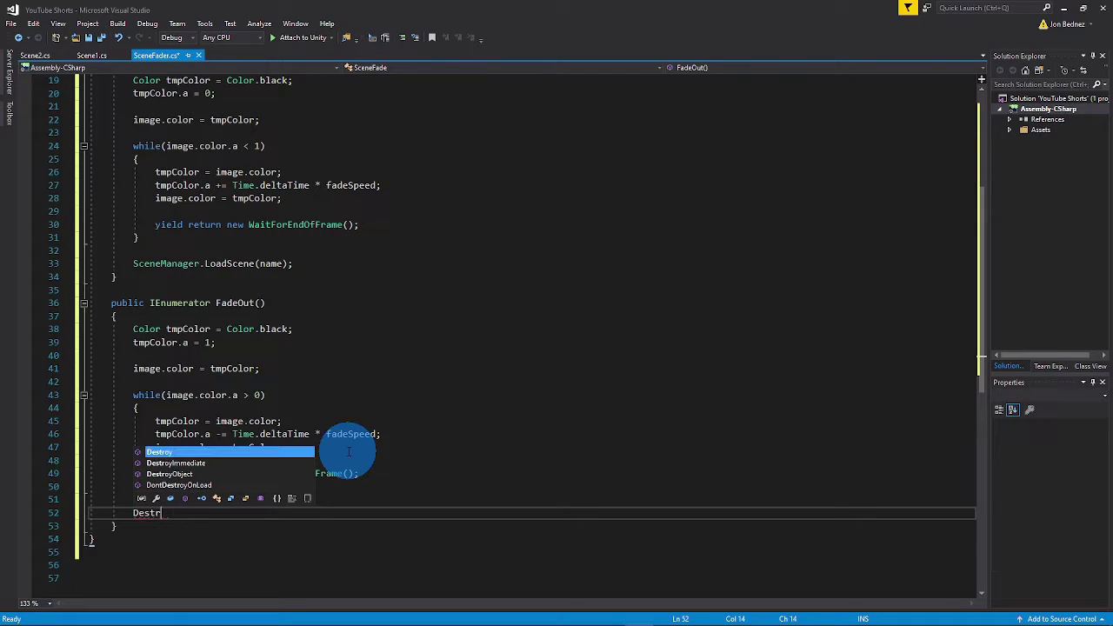
text(roy()
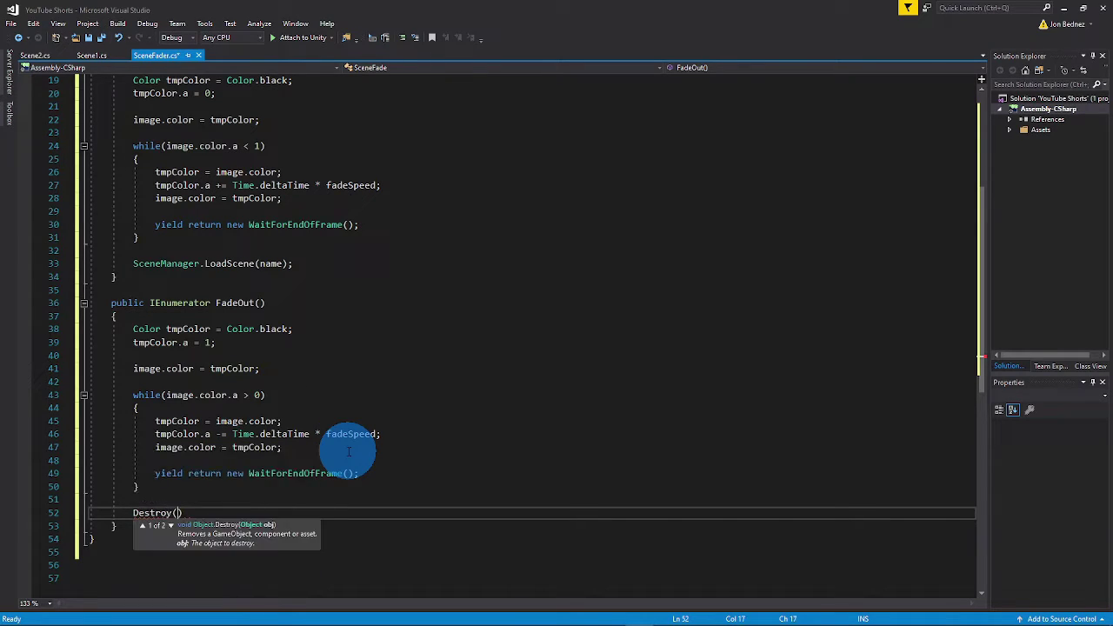
text(image.gameObject);)
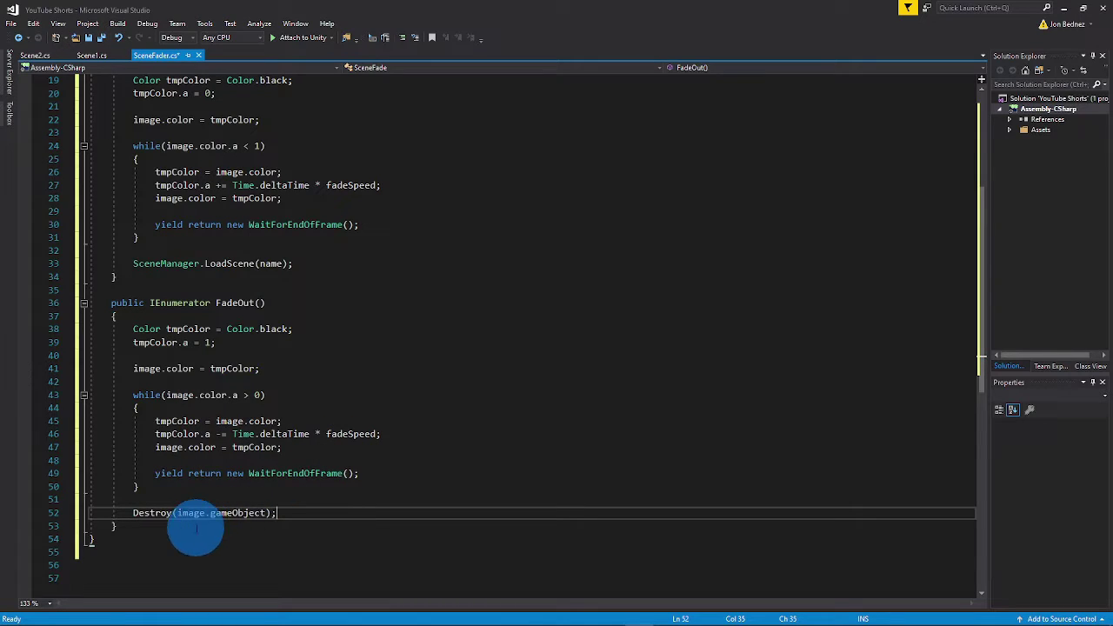
click(174, 526)
scroll(422, 369, up, 1)
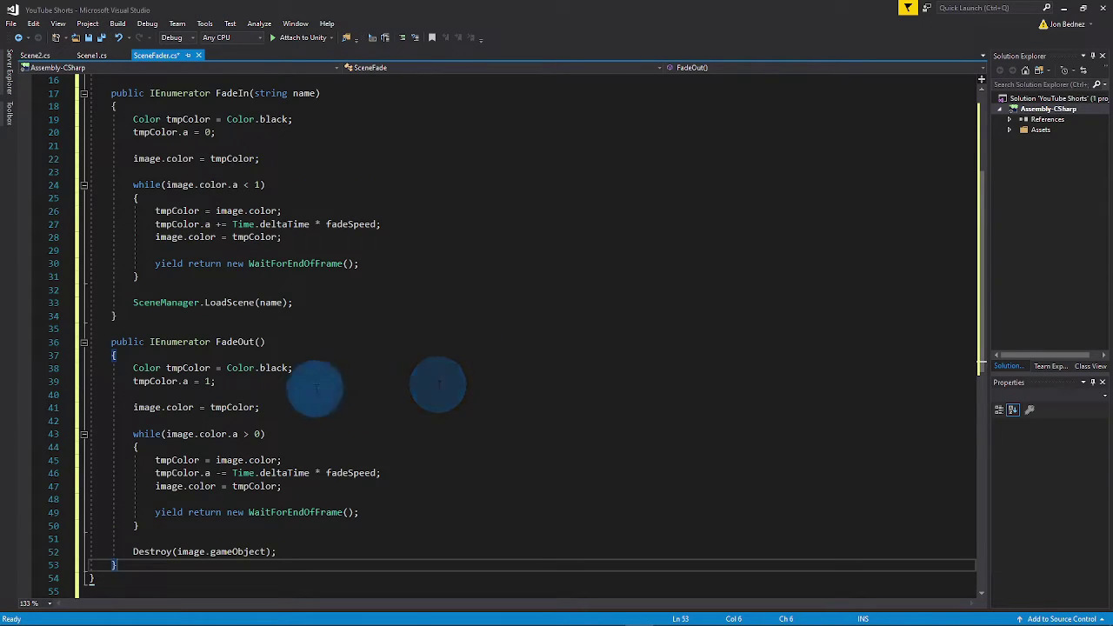
- Insert a 'yield return new WaitForSeconds(' line before FadeOut's while loop
click(404, 365)
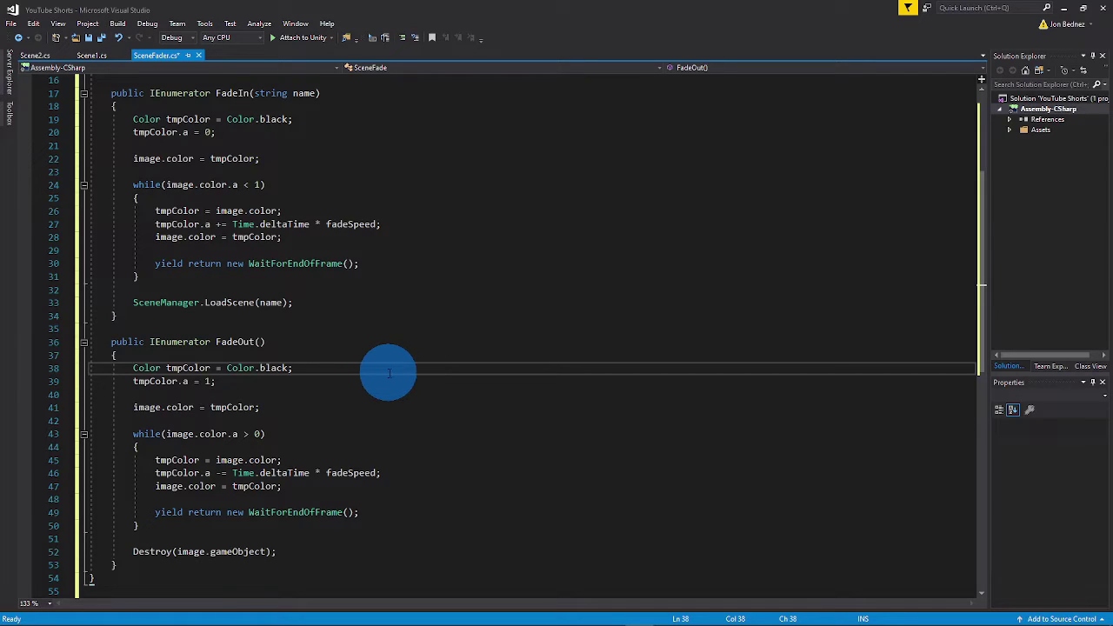
click(304, 406)
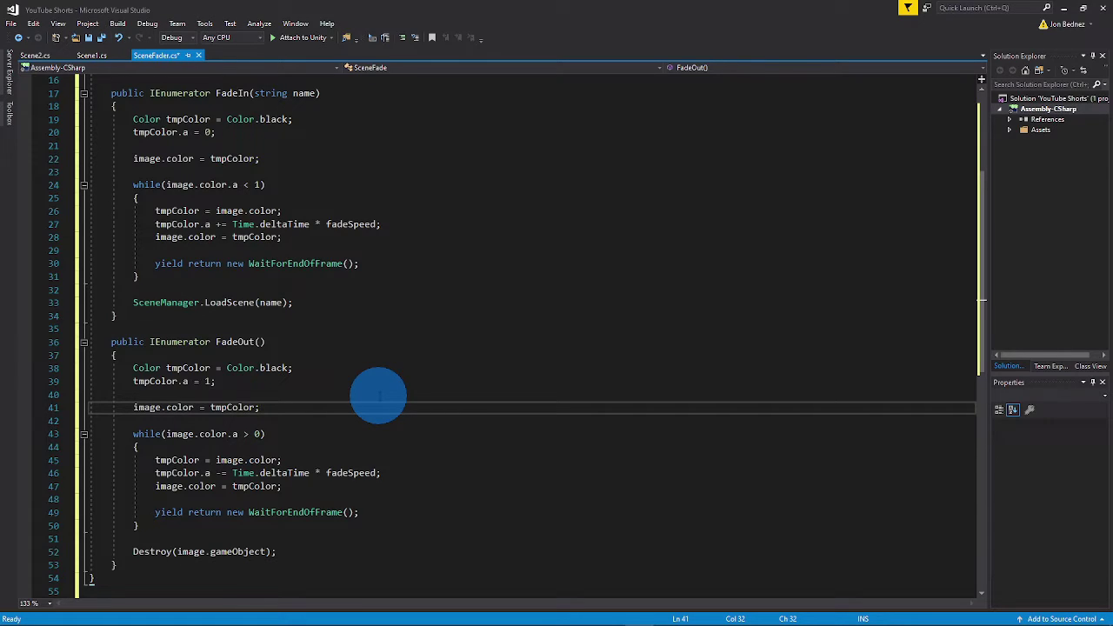
key(Up)
key(Up)
key(Down)
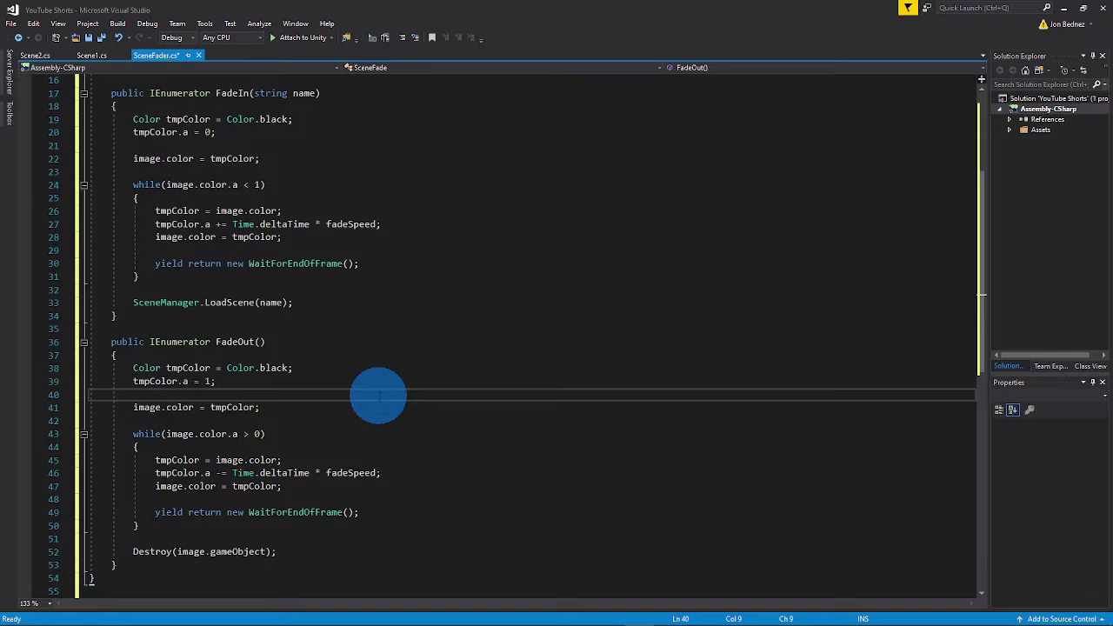
key(Down)
key(Home)
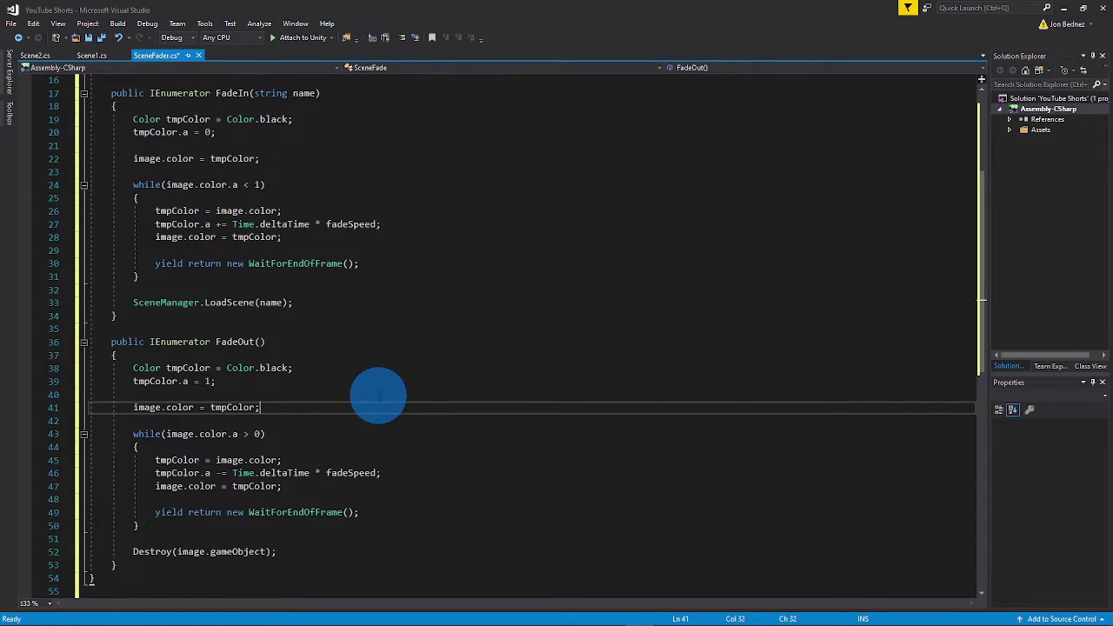
key(Return)
key(Return)
text(yield return new Wait)
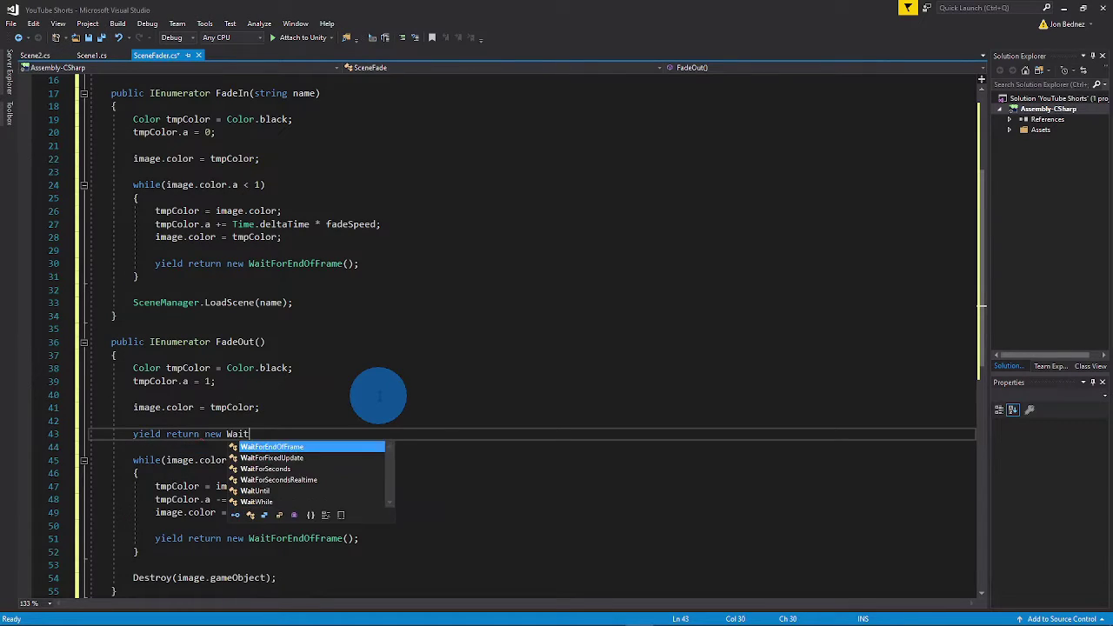
text(For)
key(Down)
key(Down)
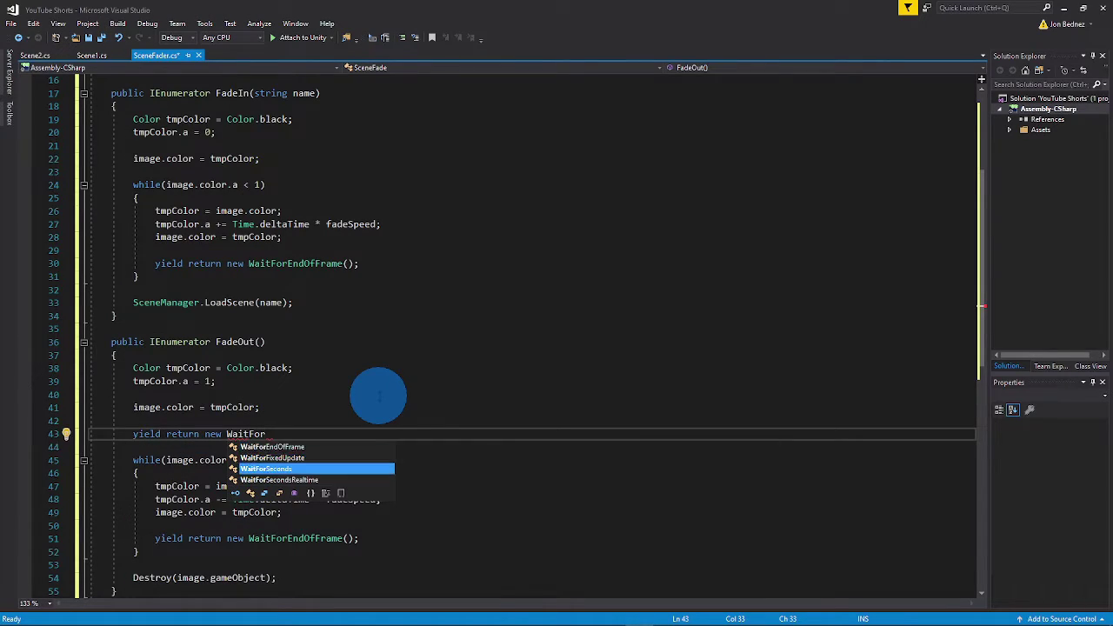
text(()
- Declare a private float fadeOutDelay field below fadeSpeed
scroll(372, 315, up, 1)
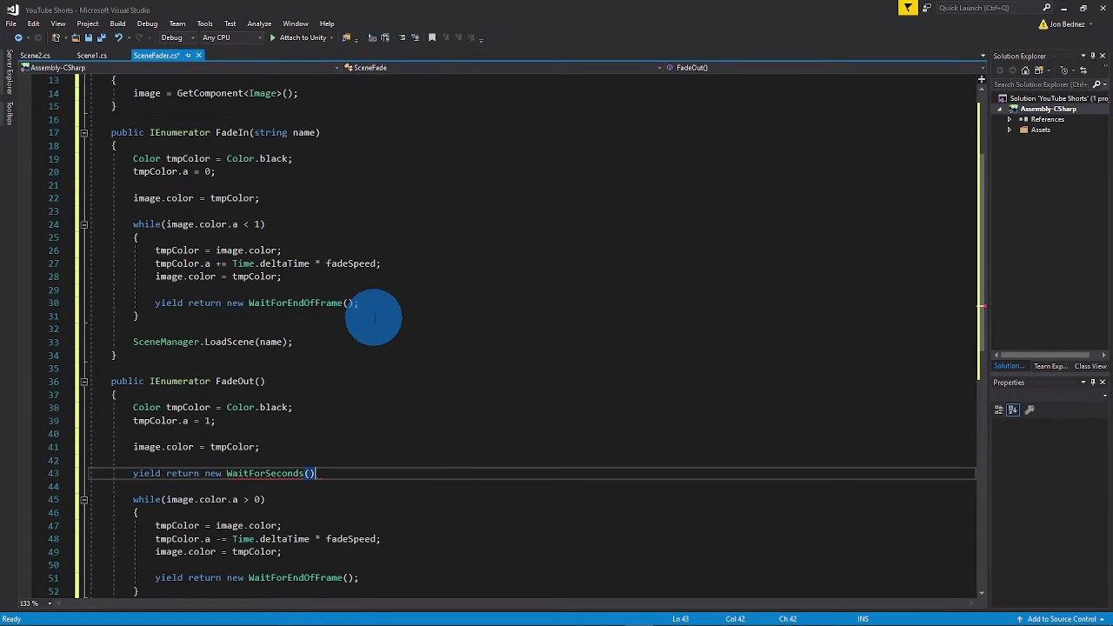
scroll(298, 179, up, 2)
click(308, 122)
key(Return)
text([)
key(BackSpace)
text(private l)
key(BackSpace)
text(float fadeOut)
key(BackSpace)
key(BackSpace)
key(BackSpace)
text(OutDelay = 0.5f;)
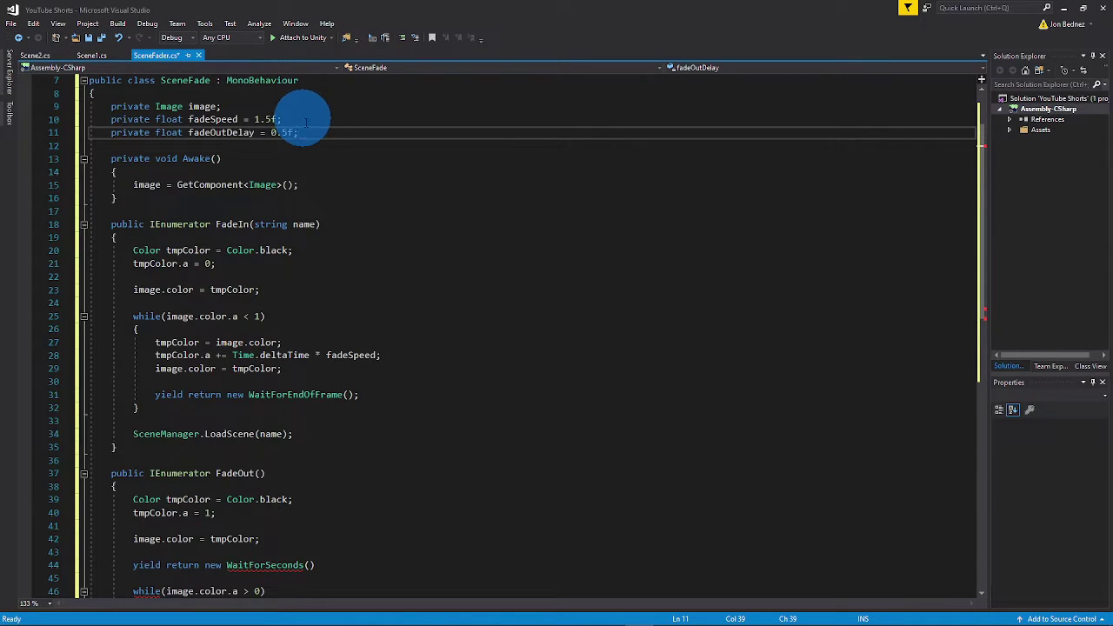
- Select fadeOutDelay's 0.5f value, then return to the WaitForSeconds line in FadeOut
scroll(509, 376, down, 3)
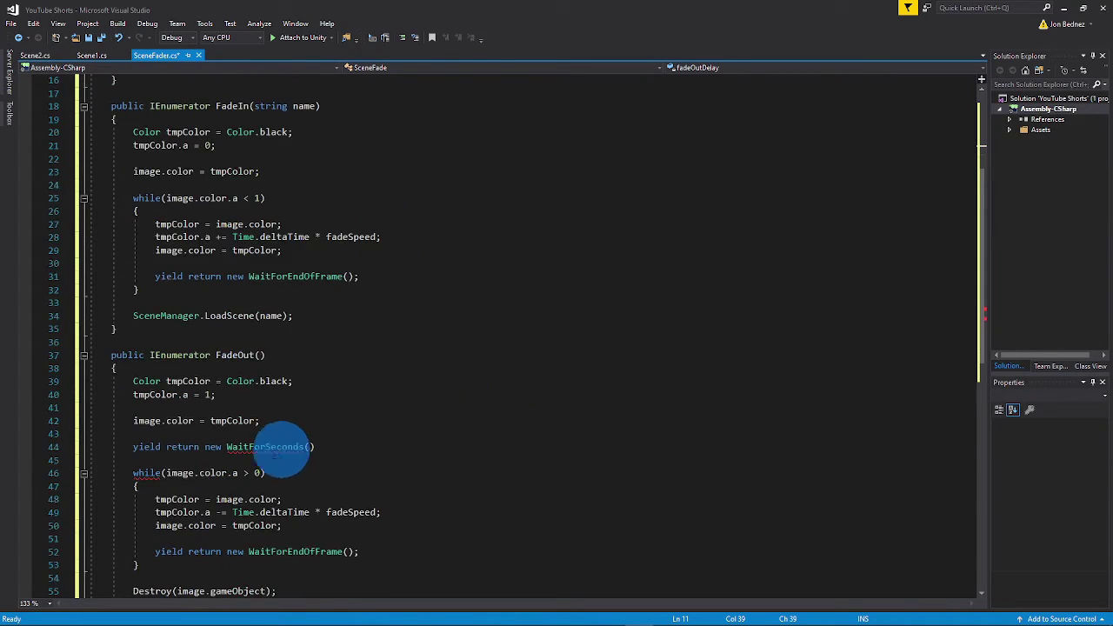
click(308, 446)
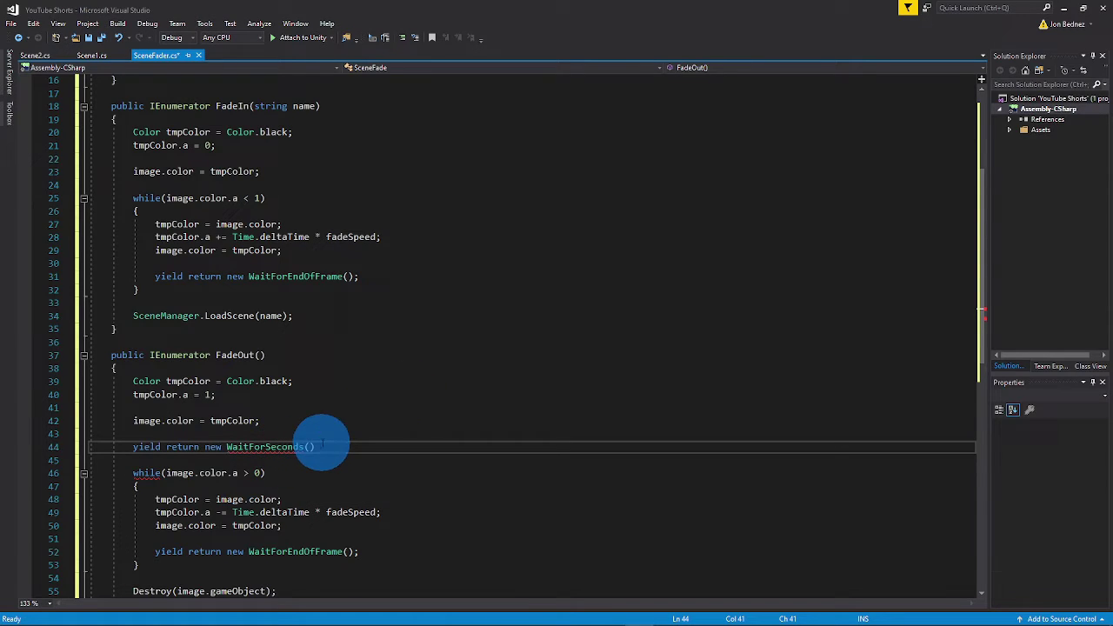
scroll(360, 199, up, 3)
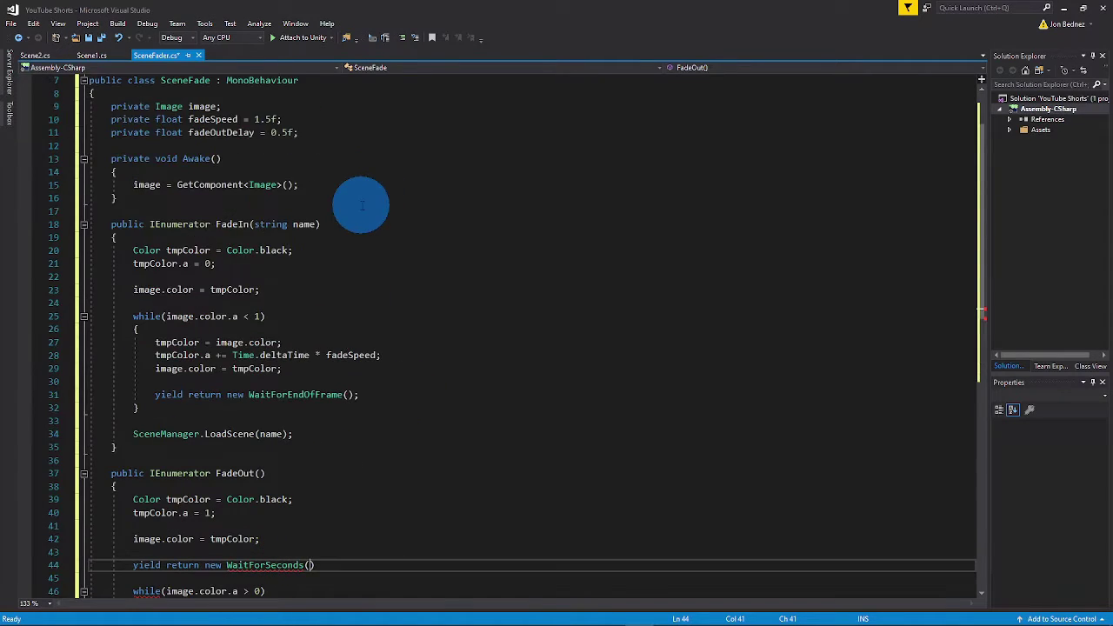
click(313, 132)
drag(313, 132, 271, 132)
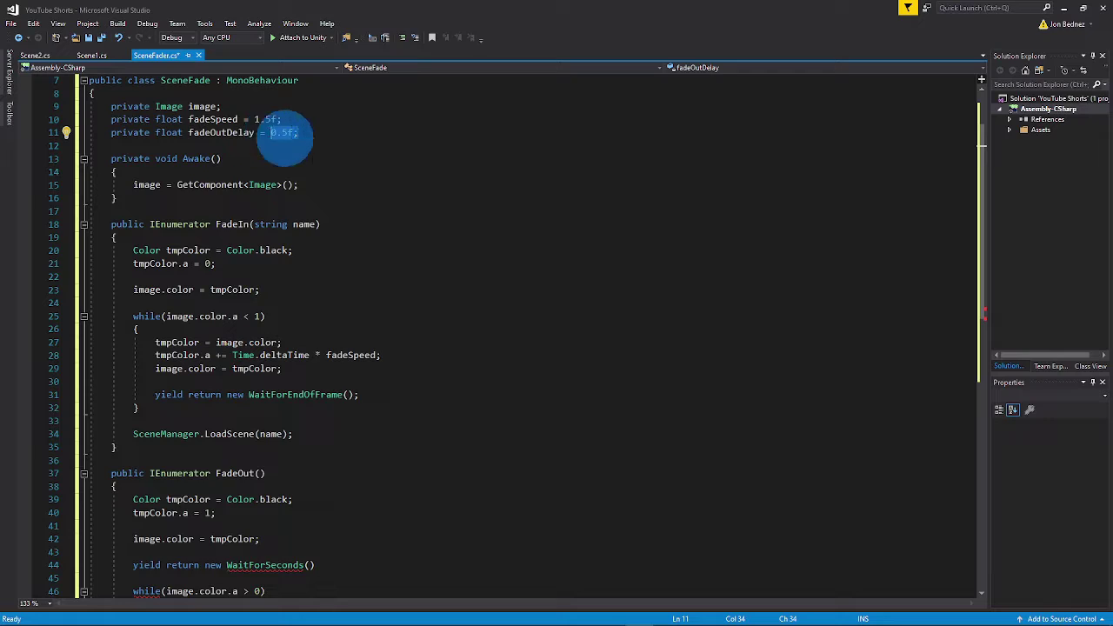
scroll(423, 313, down, 3)
click(335, 447)
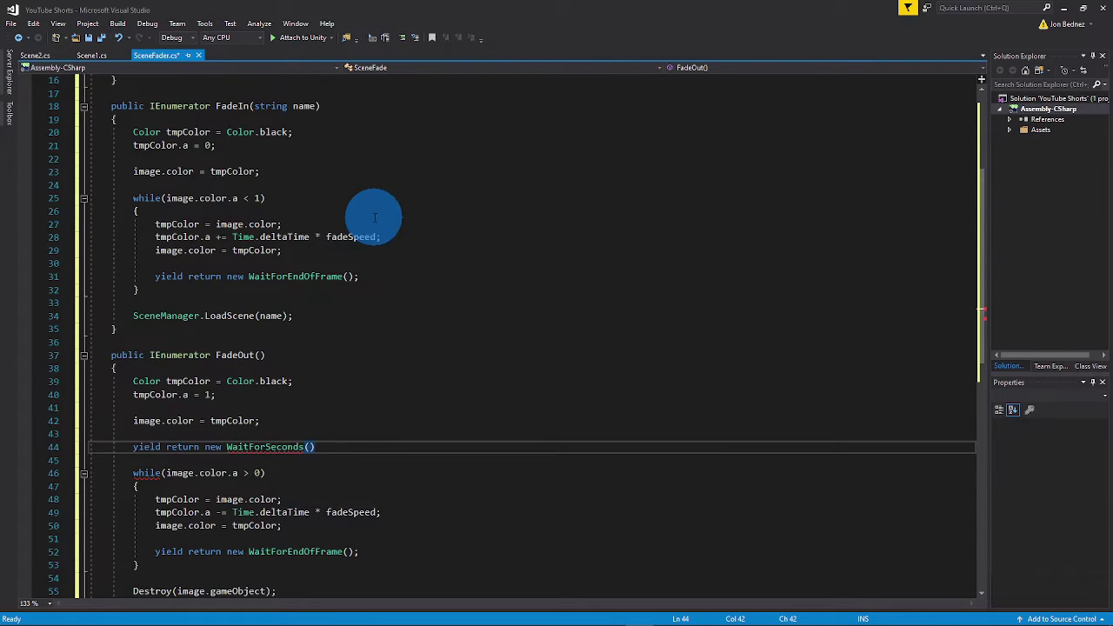
scroll(307, 187, up, 4)
scroll(418, 365, down, 5)
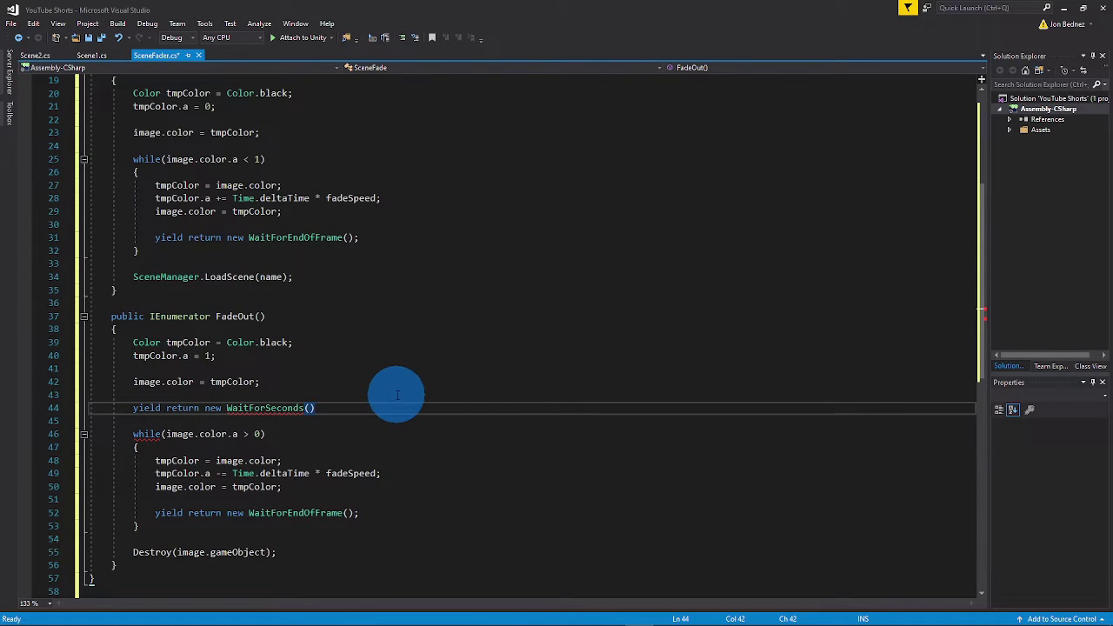
- Pass fadeOutDelay as the WaitForSeconds argument in FadeOut
key(Left)
scroll(396, 396, up, 3)
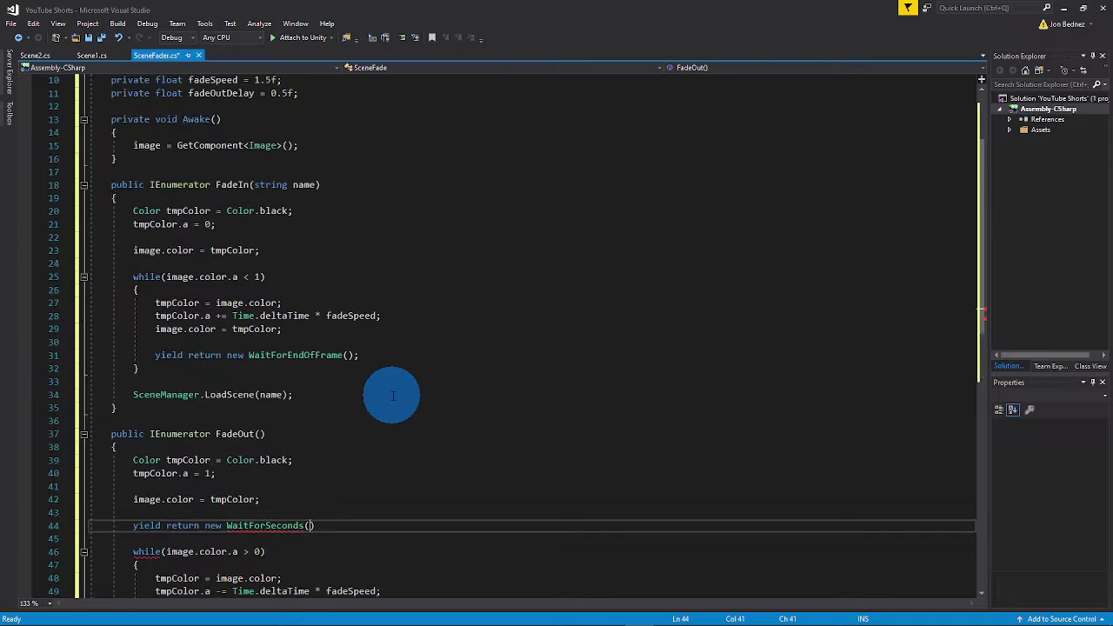
scroll(392, 396, down, 4)
text(fade)
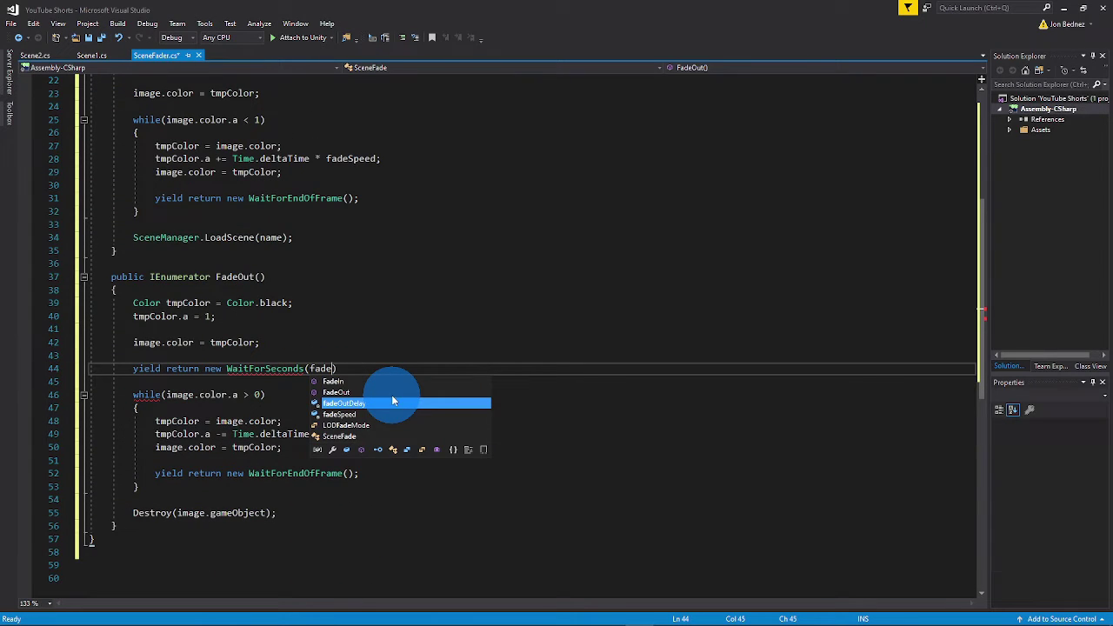
text(O)
key(BackSpace)
key(BackSpace)
key(BackSpace)
text(FadeO)
key(Escape)
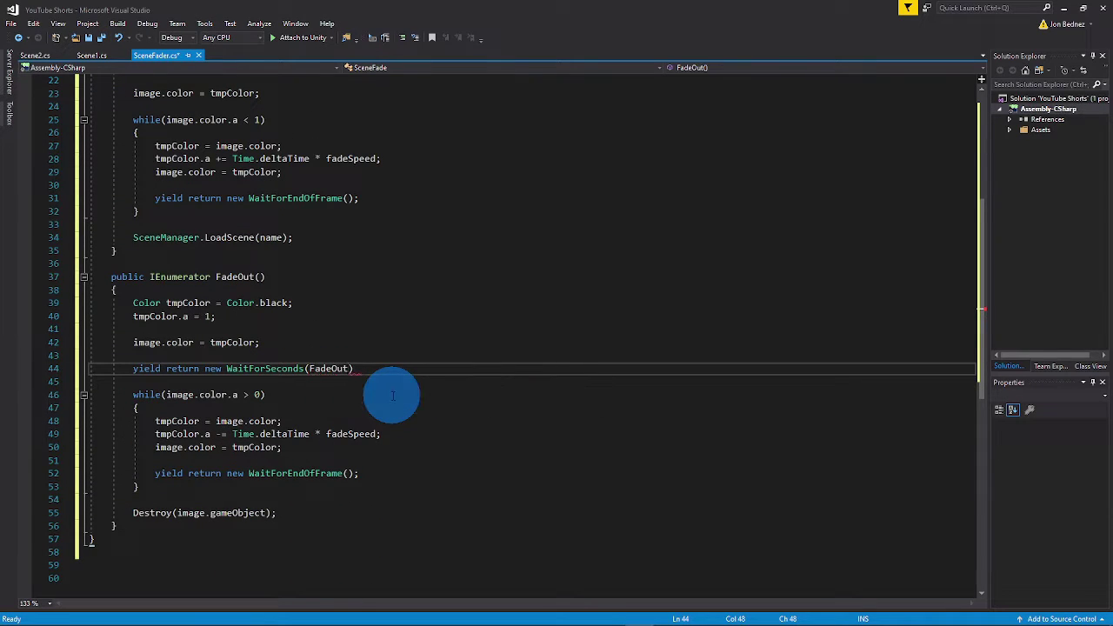
key(BackSpace)
key(BackSpace)
key(BackSpace)
key(BackSpace)
key(BackSpace)
text(fadeOutDelay)
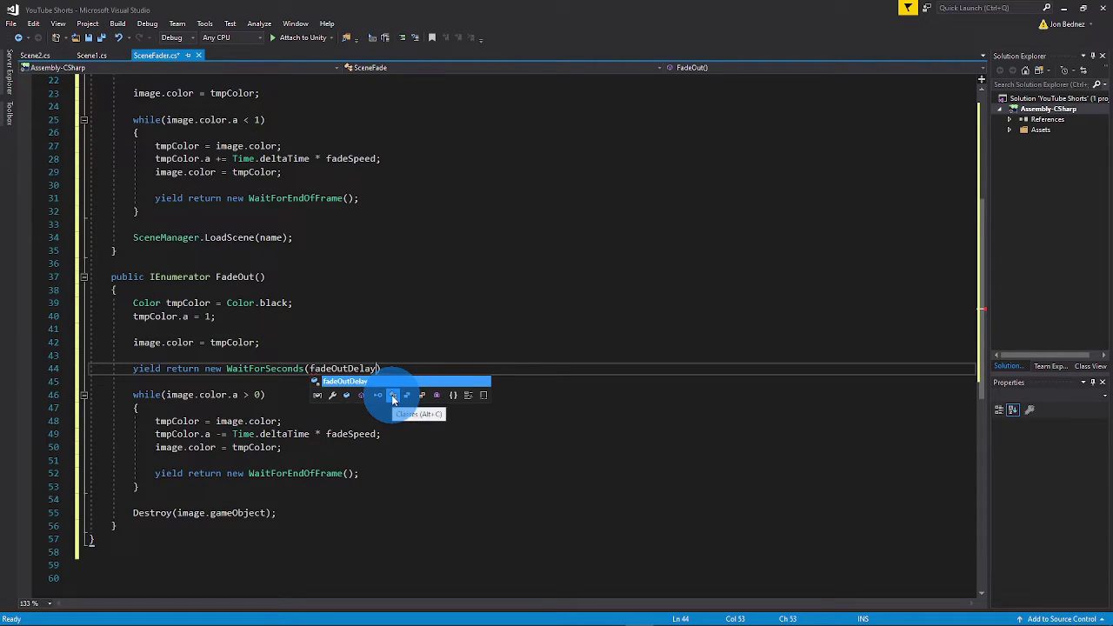
text())
text(;)
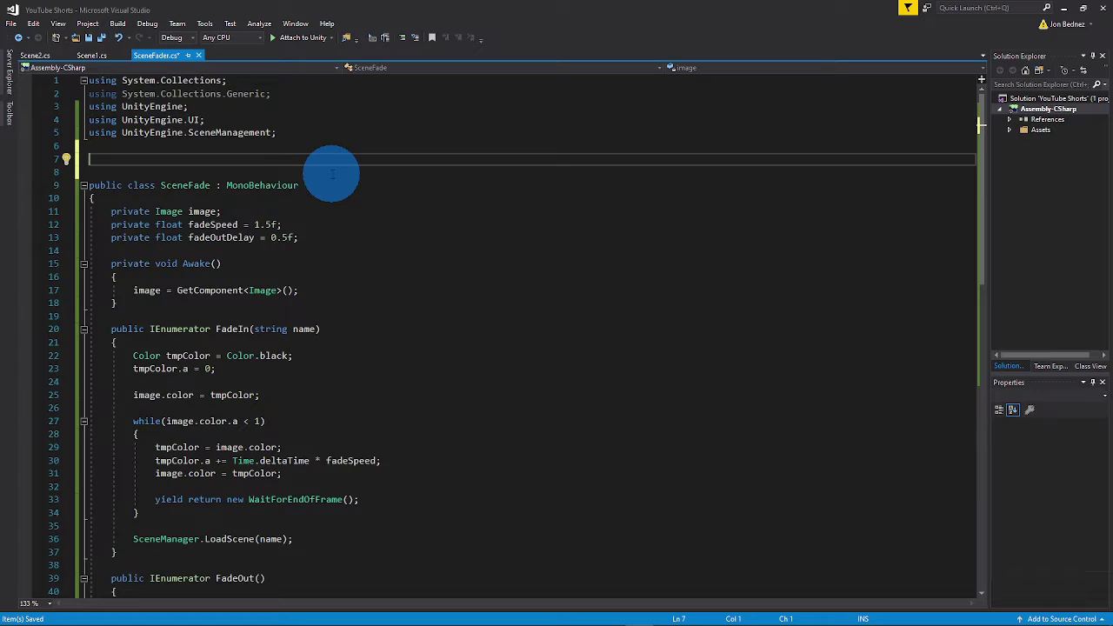
- Declare 'public static class SceneFader' and start a private static Transform GetOverlayCanvas method inside it
text(public static )
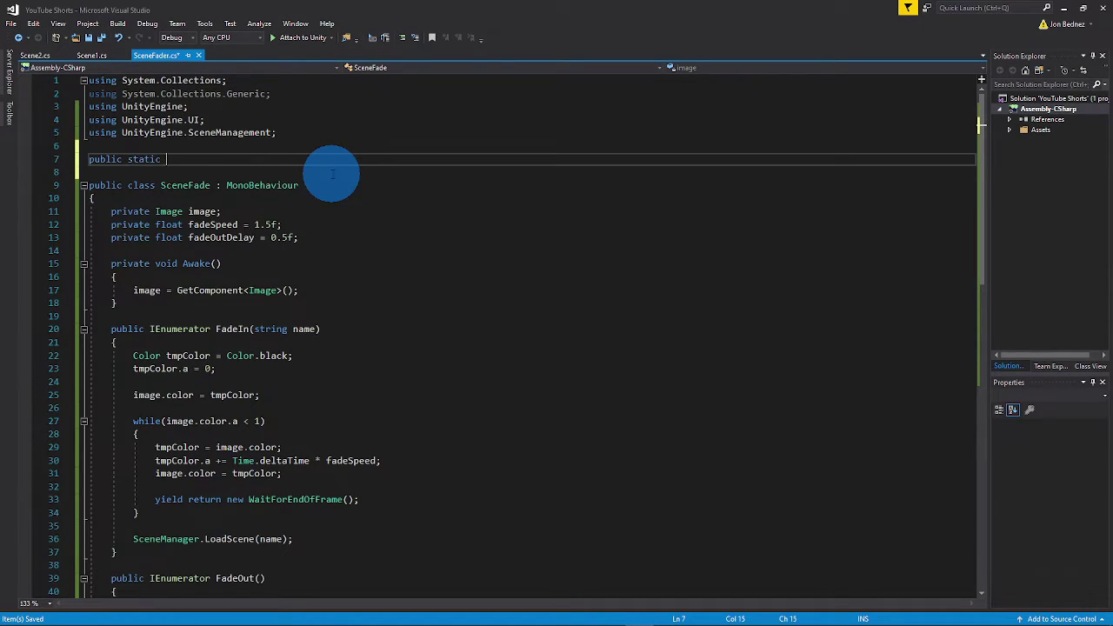
text(class SceneFader {)
key(Return)
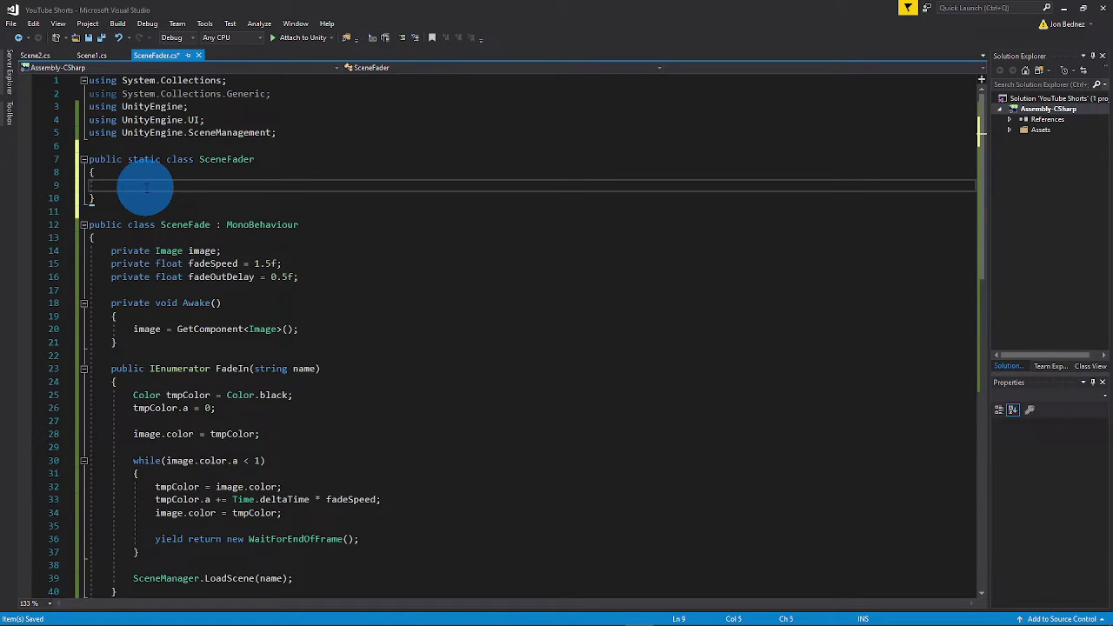
text(private static Transform)
text( GetOverlayCanc)
- Open GetOverlayCanvas() and store GameObject.FindObjectsOfType<Canvas>() in a canvases array
key(BackSpace)
text(vas())
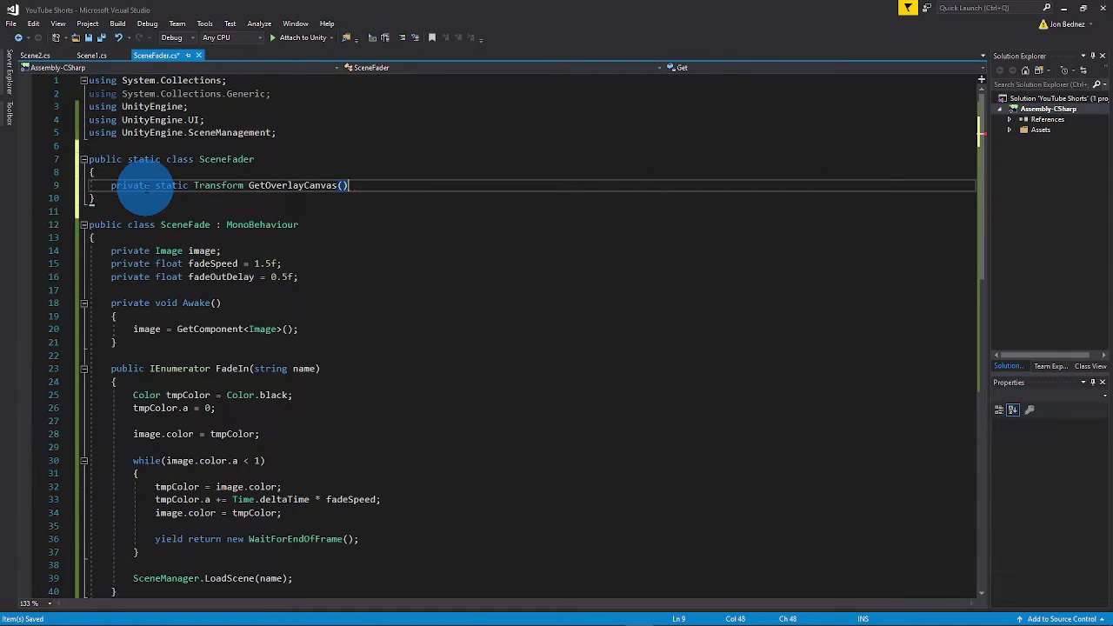
key(Return)
text({)
key(Return)
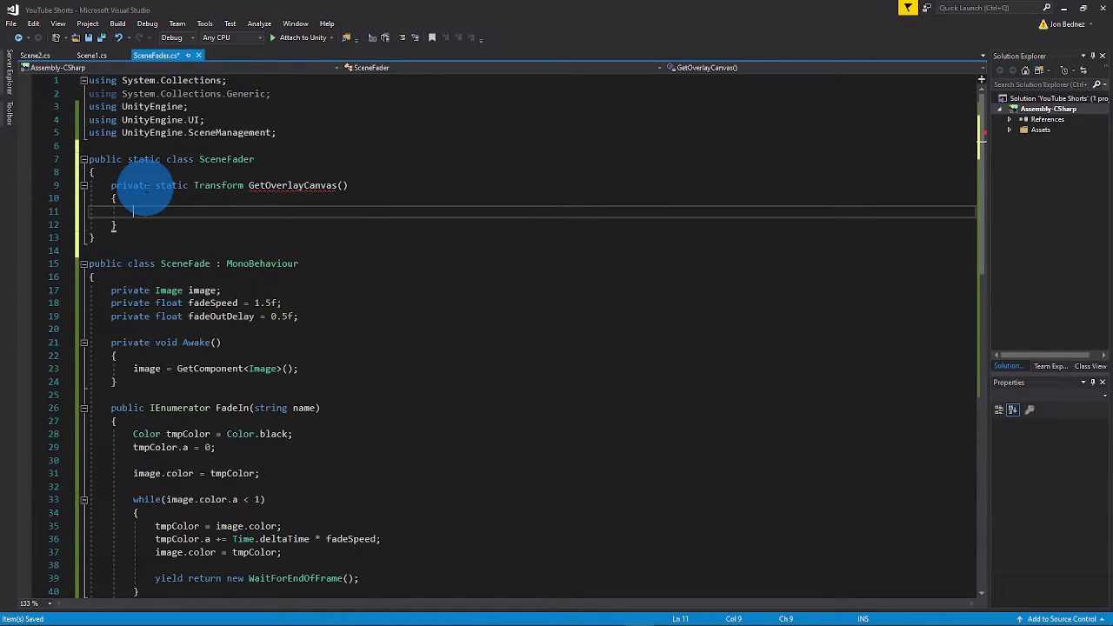
text(Canvas[] canvases = Game)
key(Tab)
text(.Find)
key(Down)
key(Down)
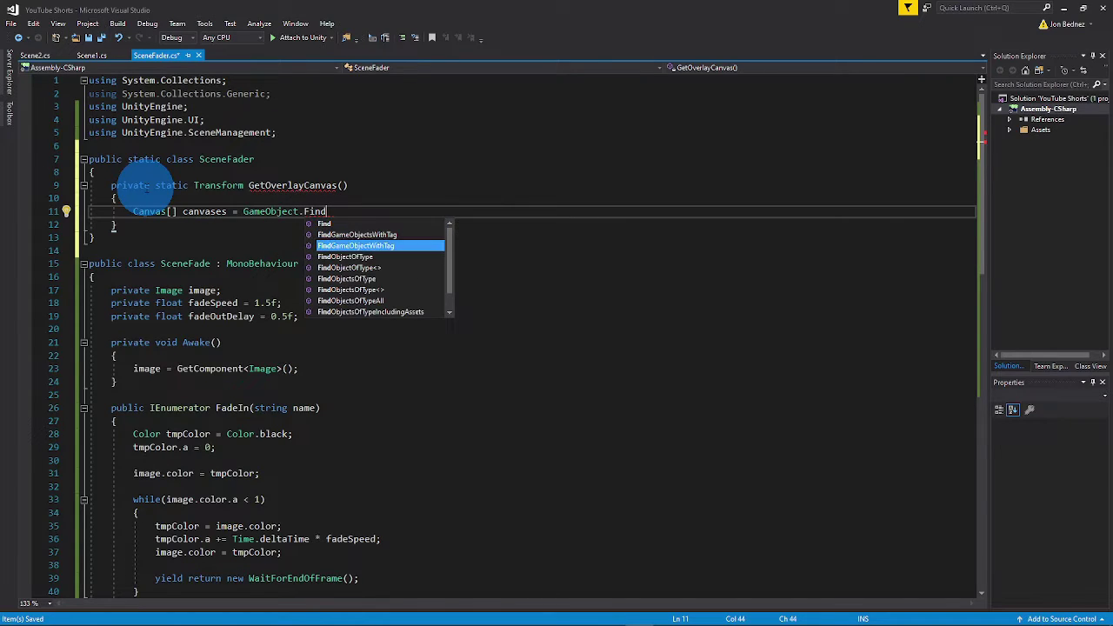
key(Down)
key(Down)
key(Down)
key(Down)
key(Tab)
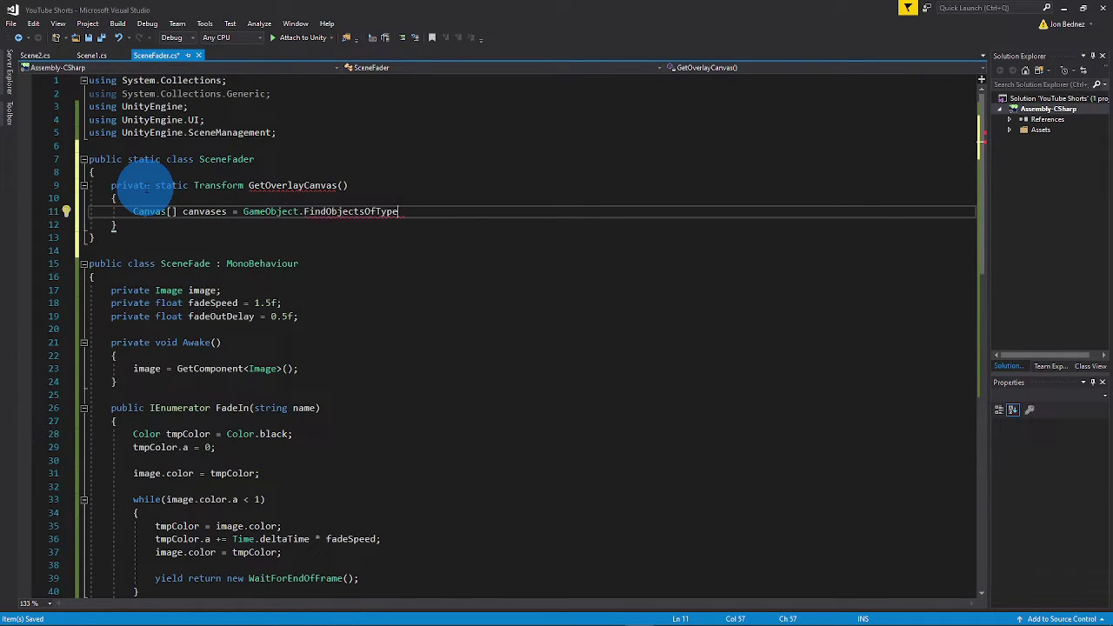
text(<Canvas)
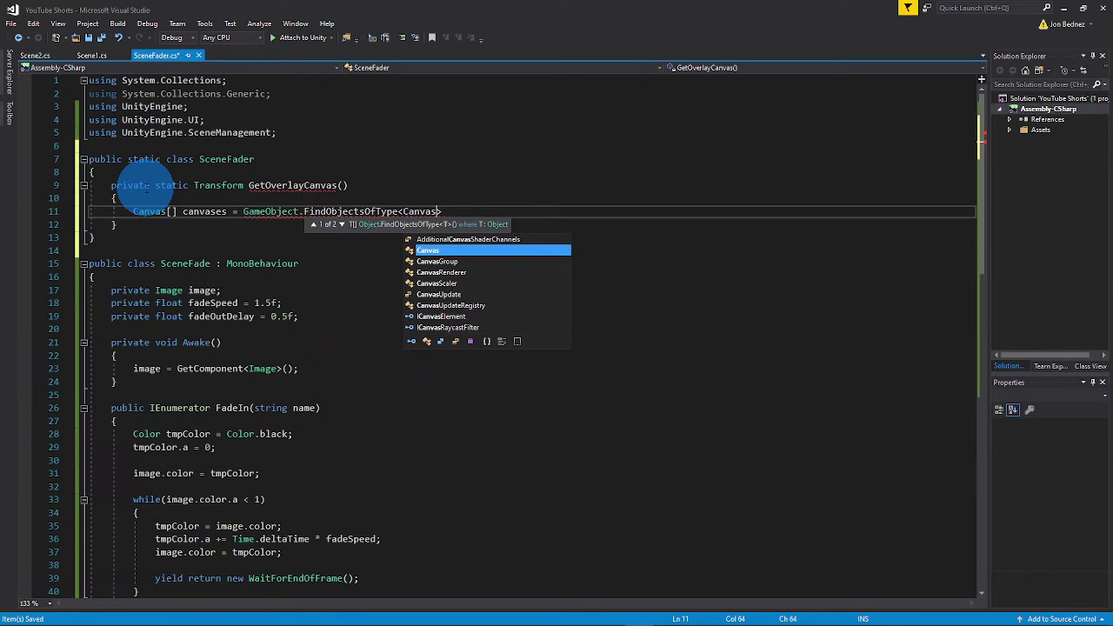
text(>)
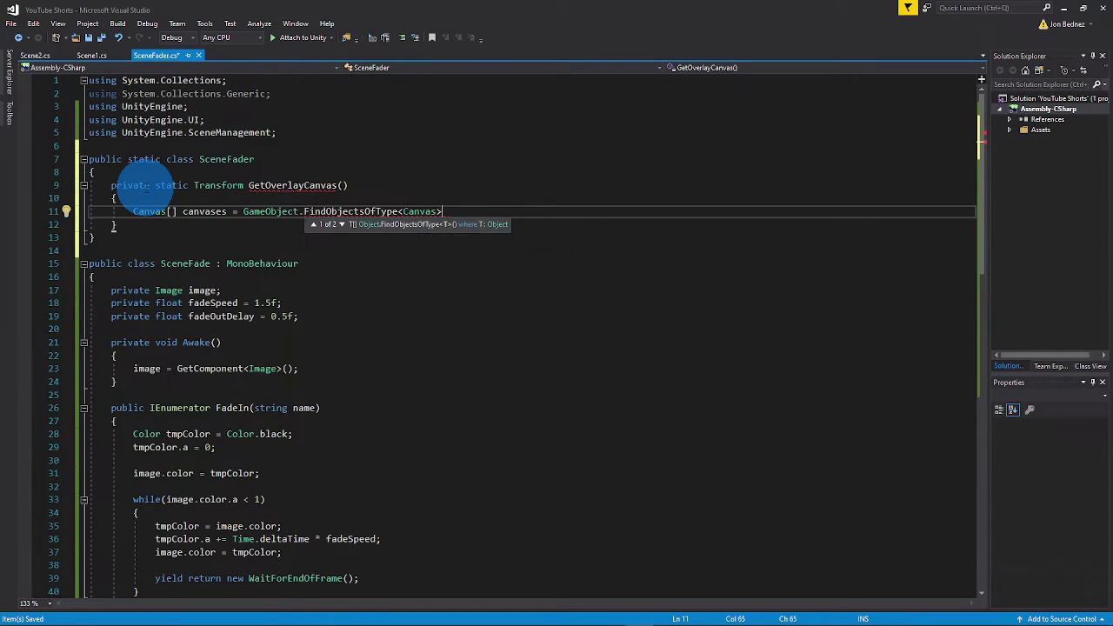
text(();)
key(Return)
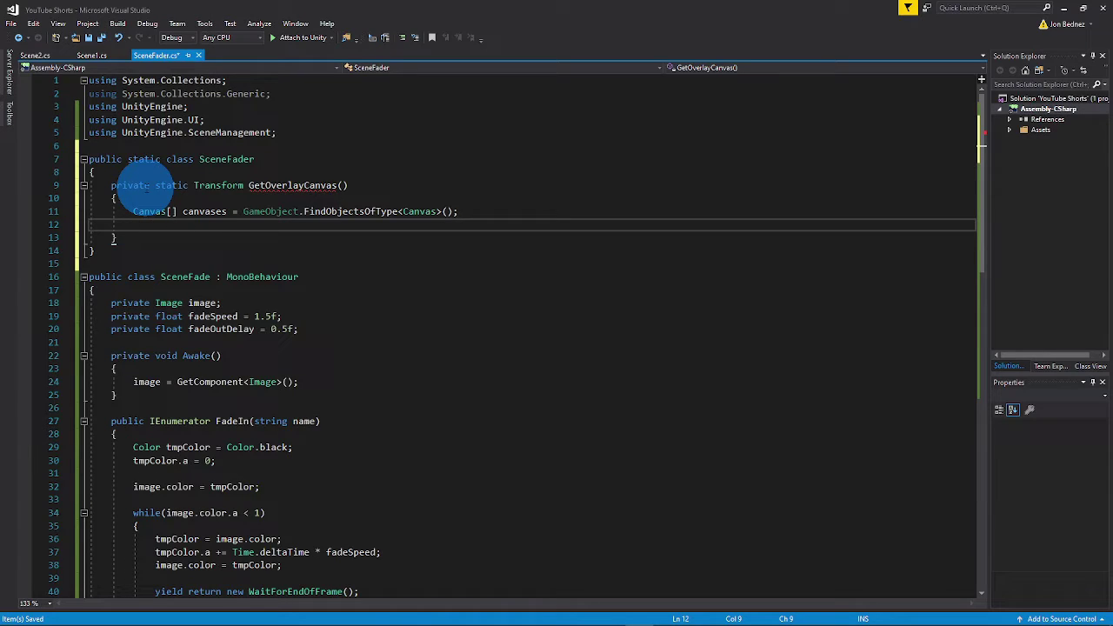
- Add a foreach loop over each Canvas canvas in canvases
text(forea)
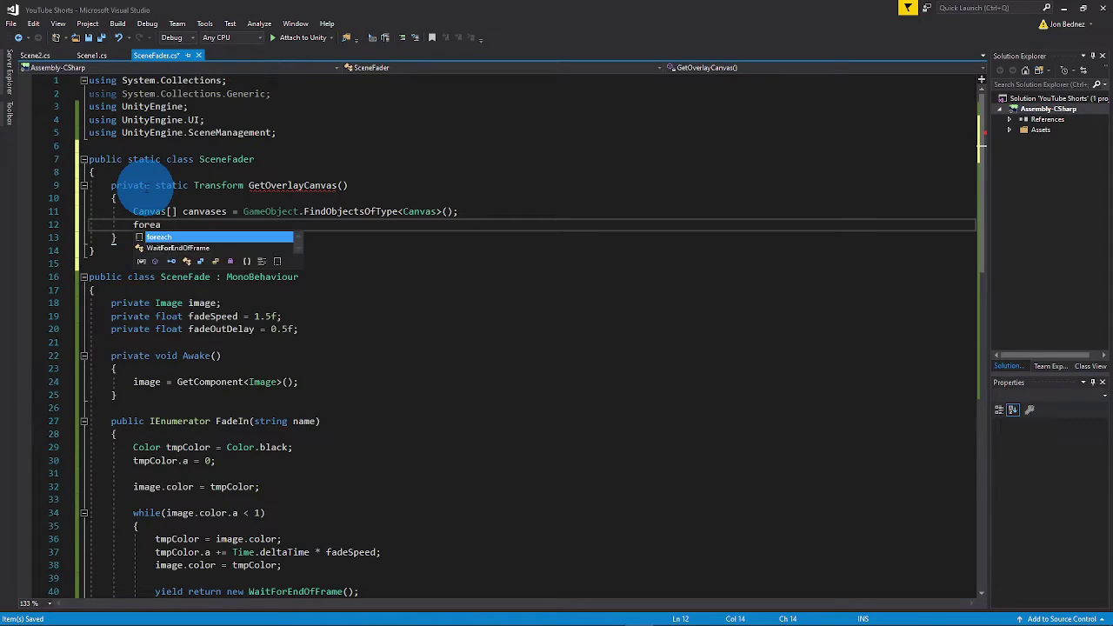
text(ch(Va)
key(BackSpace)
key(BackSpace)
text(Ca)
key(space)
text(canvas in canvases))
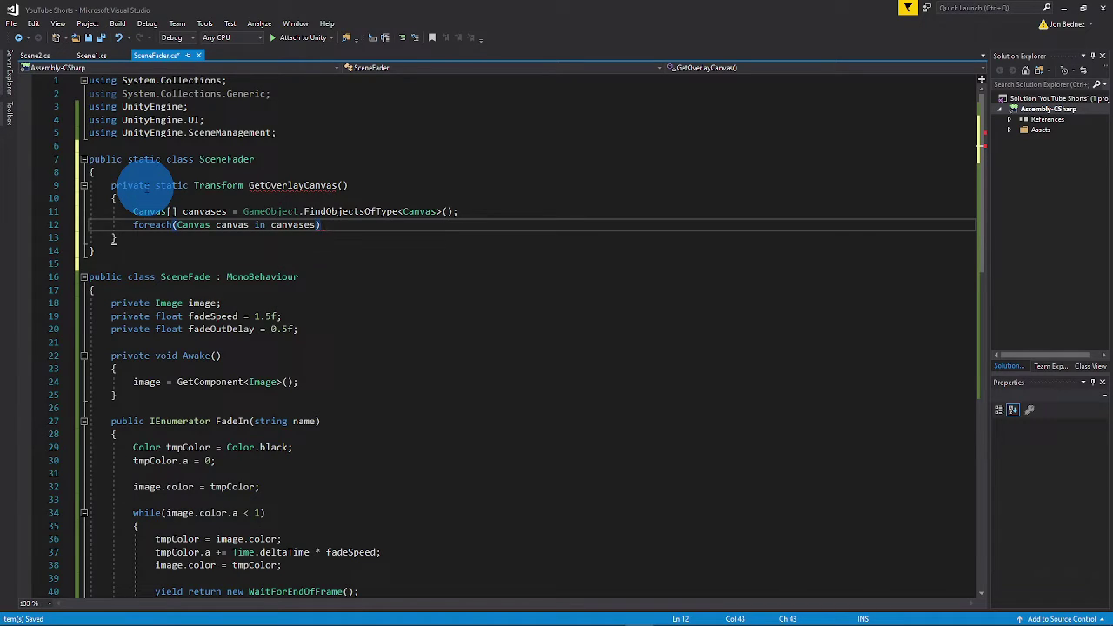
key(Return)
text({)
key(Return)
- Return canvas.transform when canvas.renderMode equals RenderMode.ScreenSpaceOverlay
text(if(canvas.rend)
key(Down)
key(Tab)
text(== R)
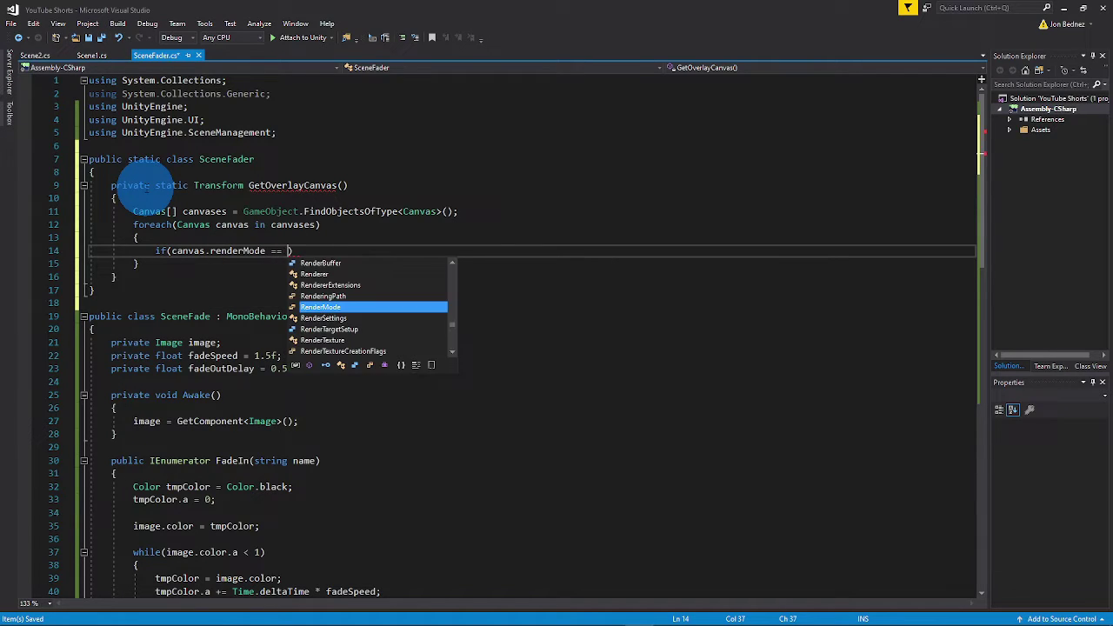
text(enderMode.)
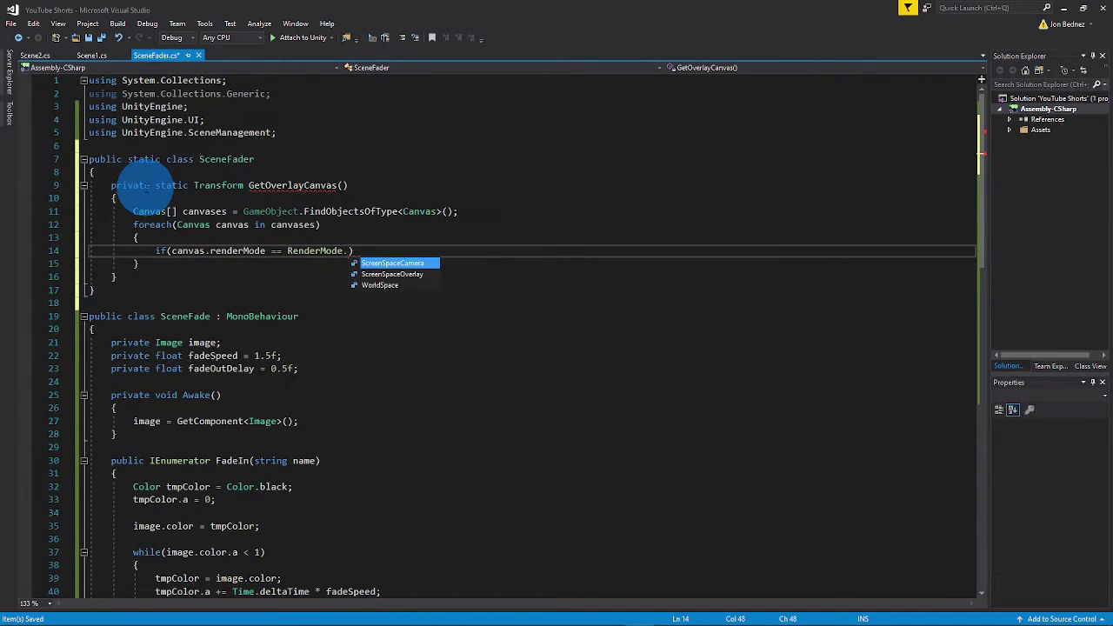
key(Down)
key(Up)
key(Down)
key(Up)
key(Tab)
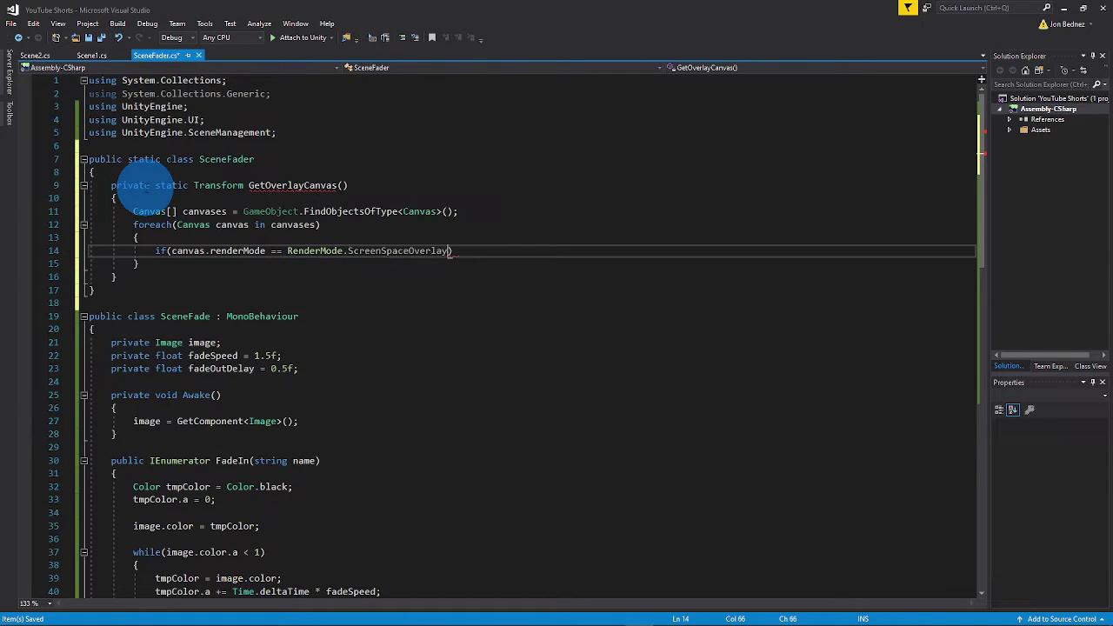
text())
key(Return)
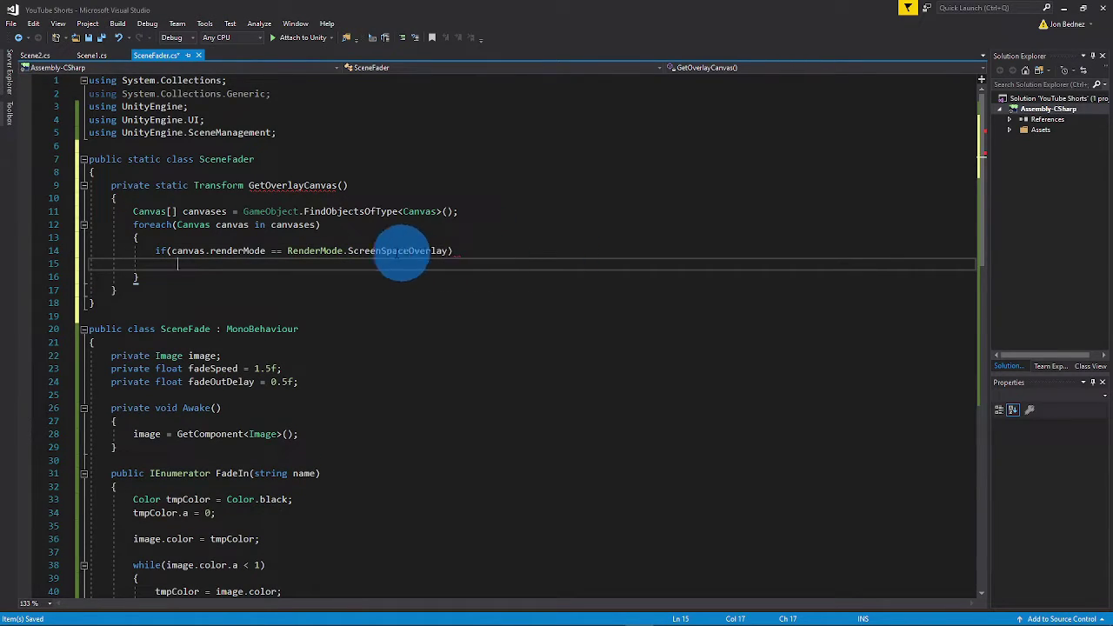
mouse_move(188, 251)
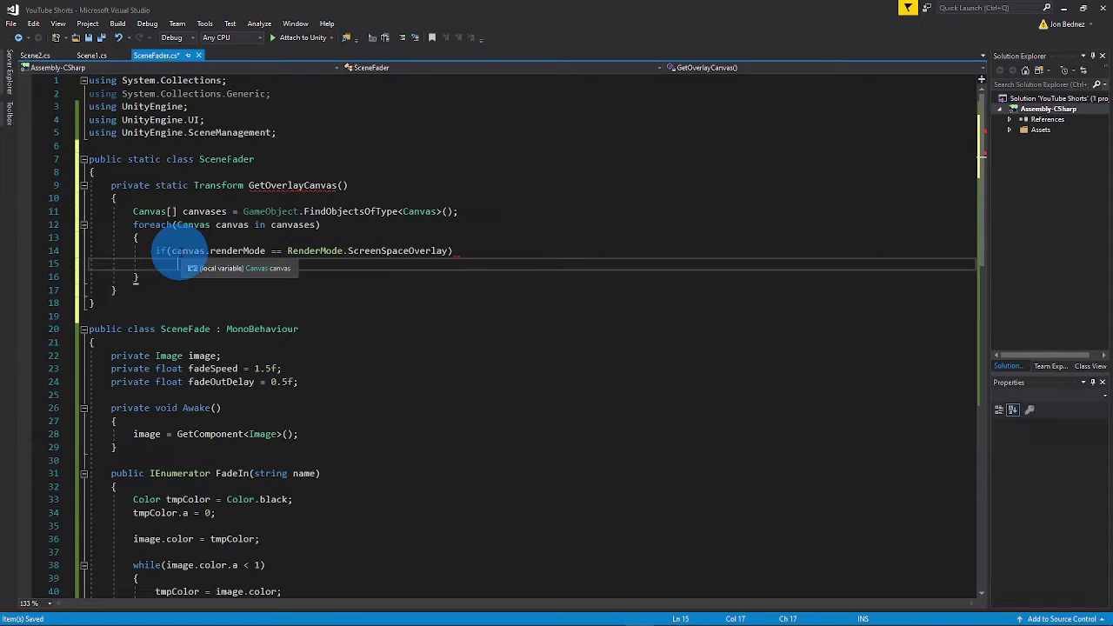
text(return canvas.transform)
key(Down)
key(Return)
key(Return)
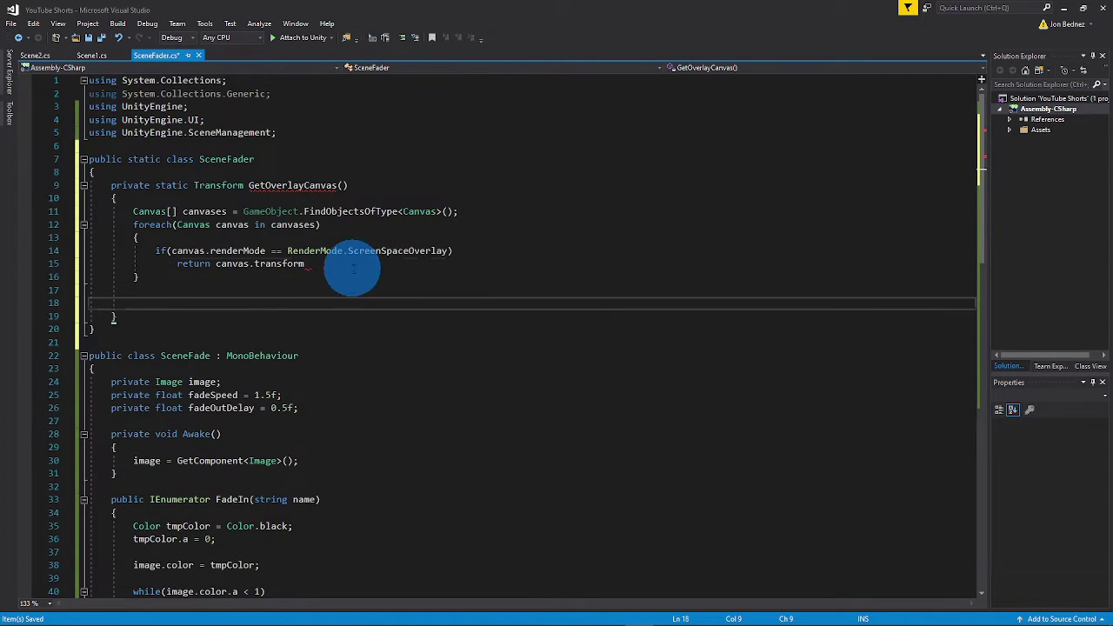
- Terminate the return line and create tmpCanvas via new GameObject("OverlayCanvas").AddComponent<Canvas>()
click(306, 263)
text(;)
click(184, 302)
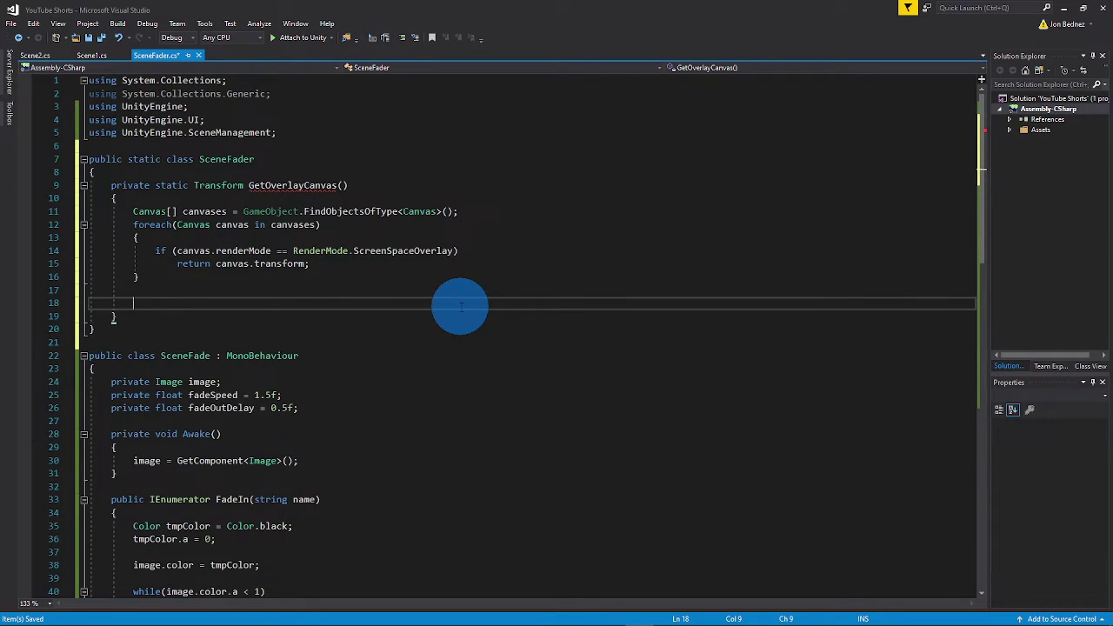
text(Canvas tmpCanvas)
text( = new GameObject(")
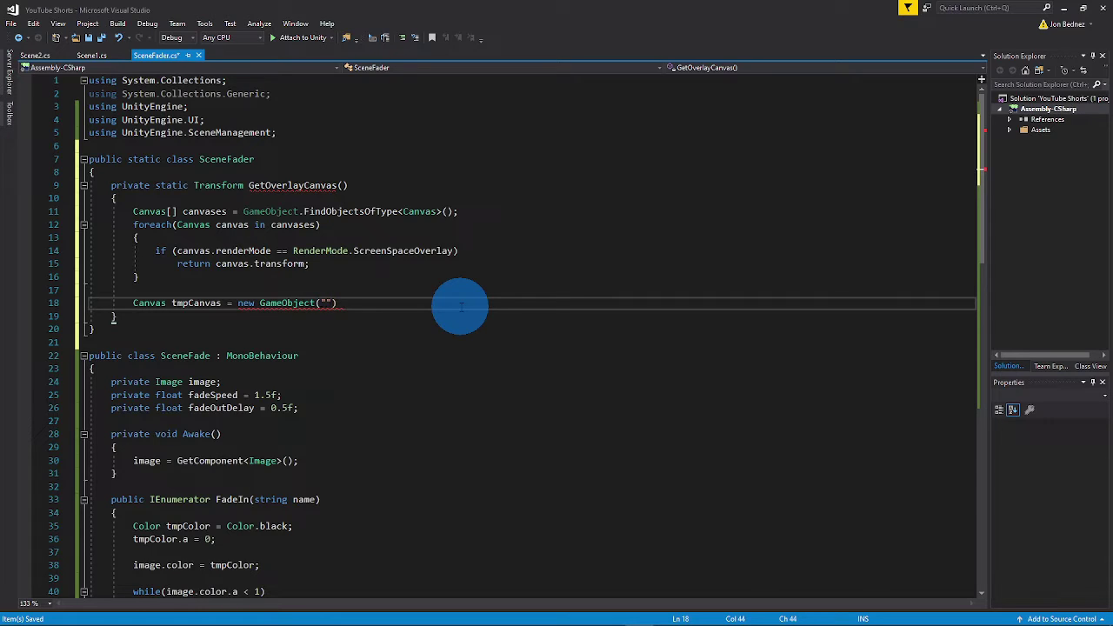
text(OverlayC)
text(anvas"))
text(.Ad)
key(Down)
key(Tab)
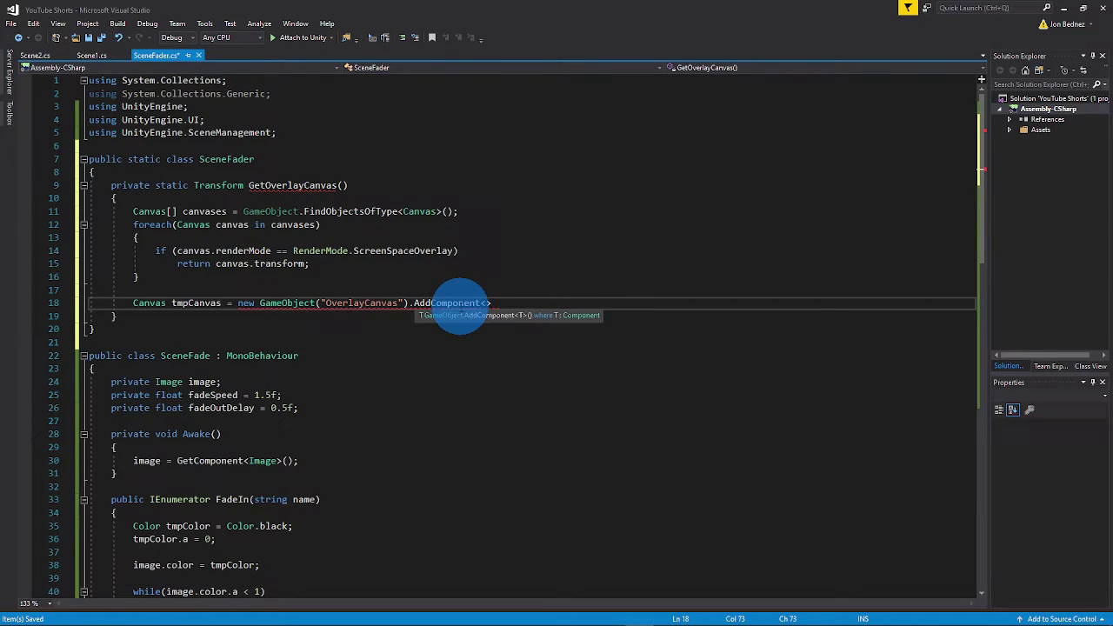
text(Canvas>();)
key(Return)
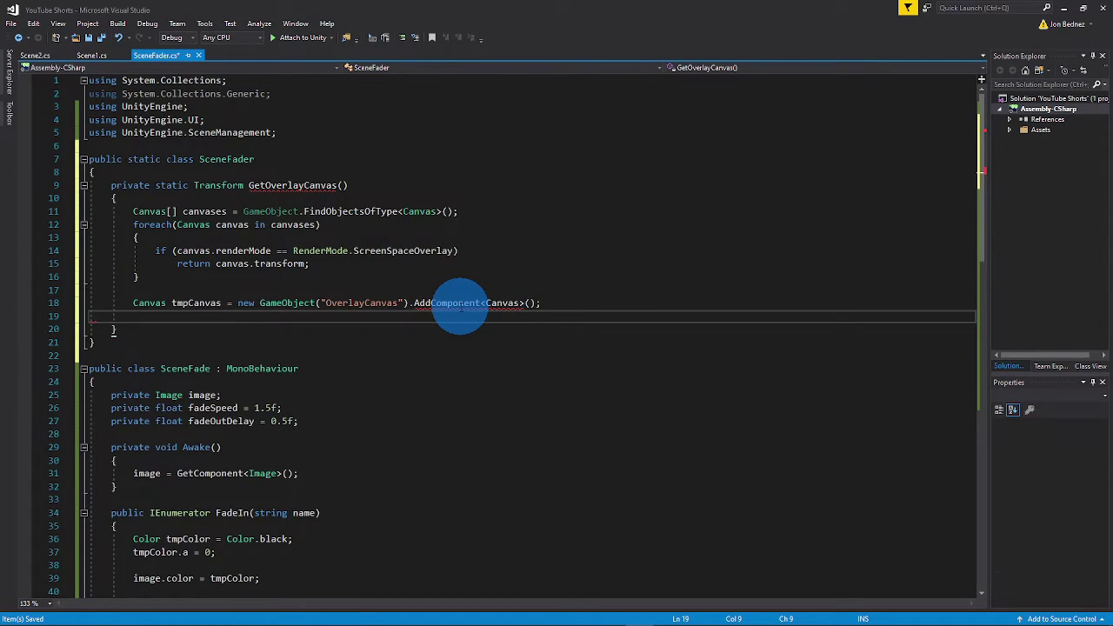
- Set tmpCanvas.renderMode to RenderMode.ScreenSpaceOverlay
text(tmpC)
key(Tab)
text(.re)
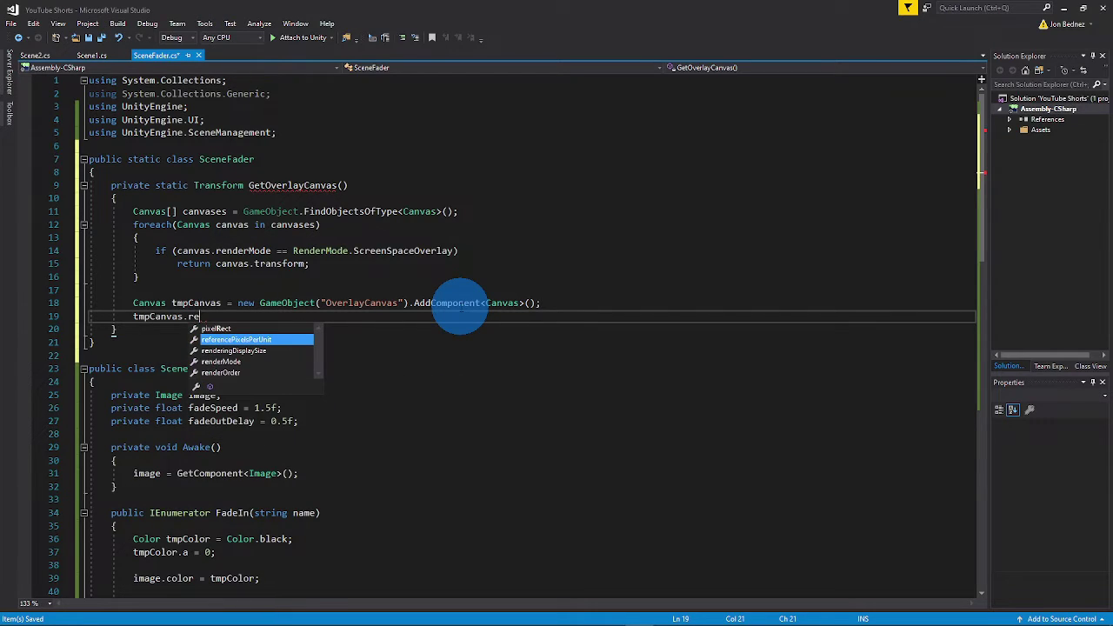
key(Down)
key(Tab)
text(= Rend)
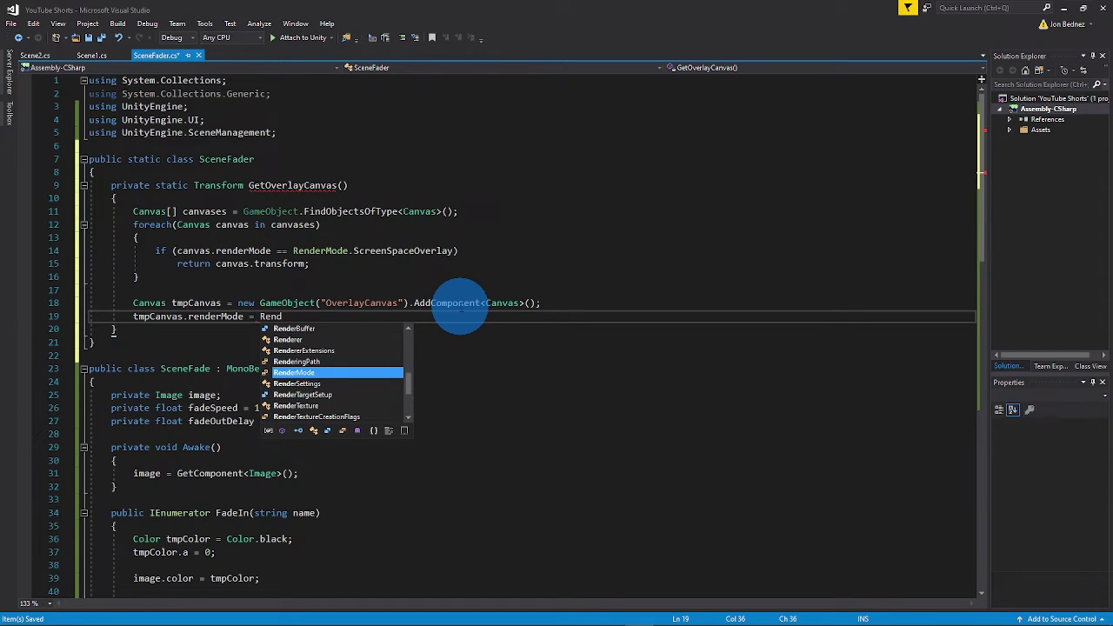
key(Tab)
text(.)
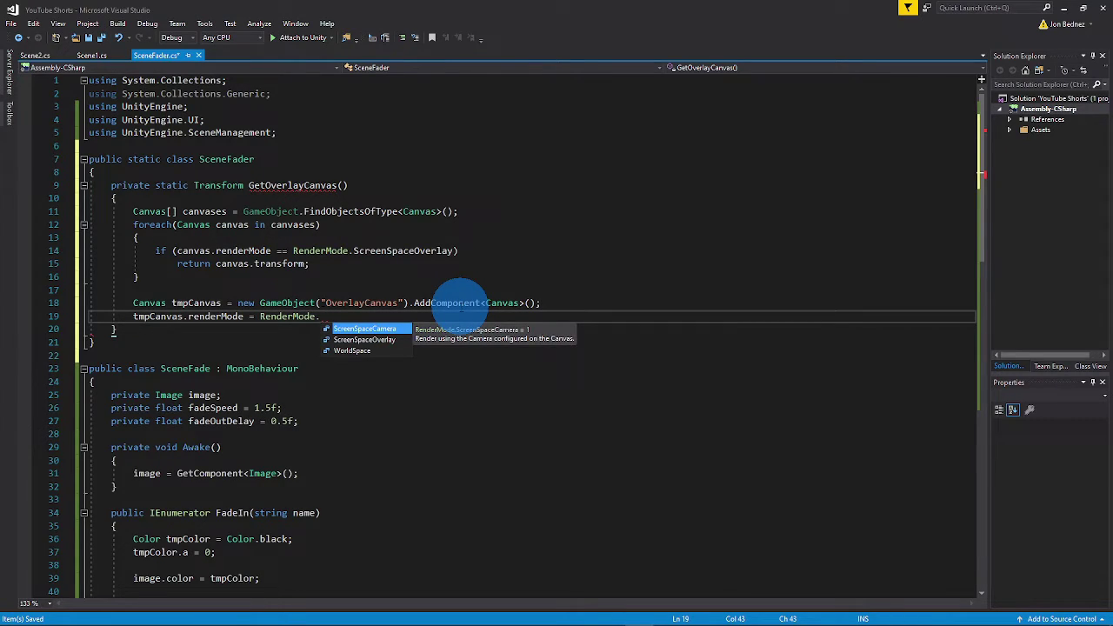
key(Down)
key(Tab)
text(;)
- Return tmpCanvas.transform and leave blank lines after GetOverlayCanvas
key(Return)
text(return tmpC)
key(Tab)
text(.tr)
key(Tab)
text(;)
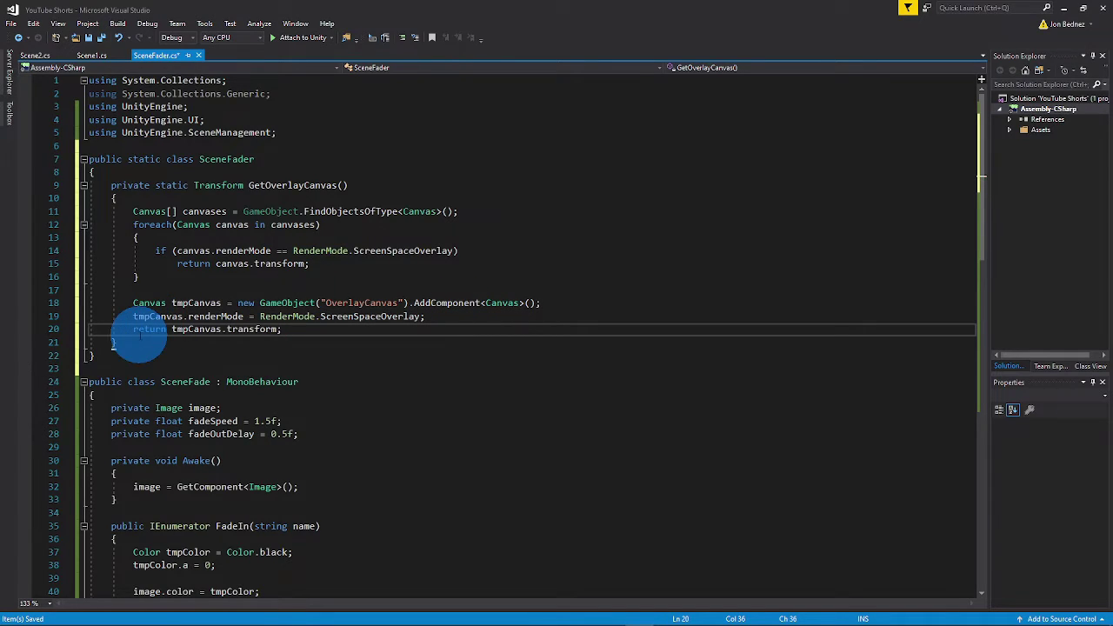
click(144, 344)
key(Return)
key(Return)
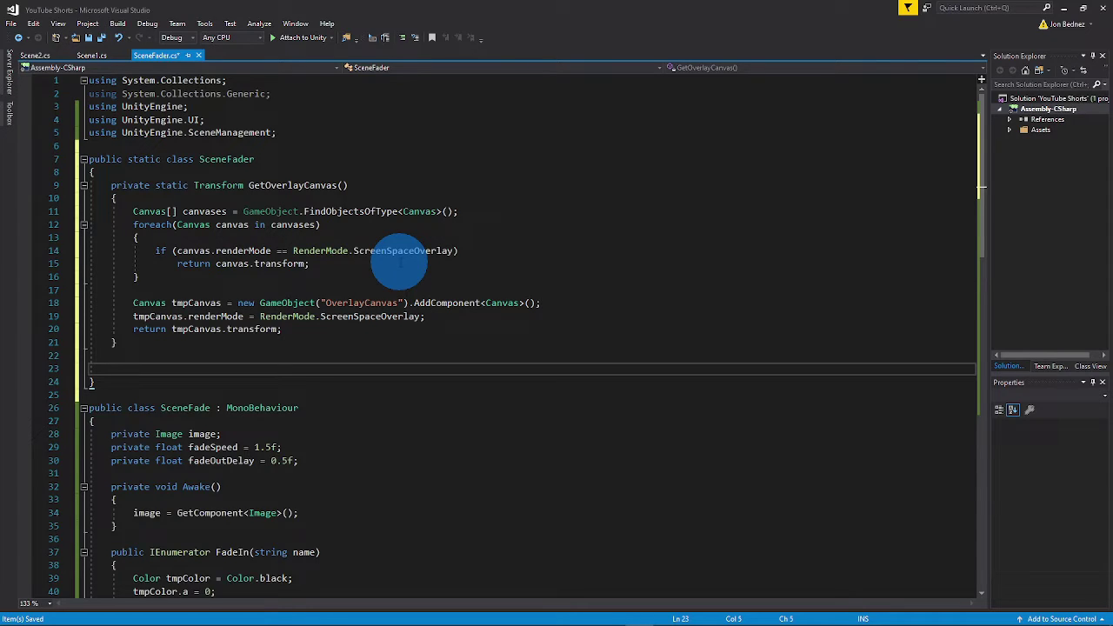
- Add public static GameObject GetFadingImage() creating a GameObject go named "SceneFade"
text(public )
text(static GameObject )
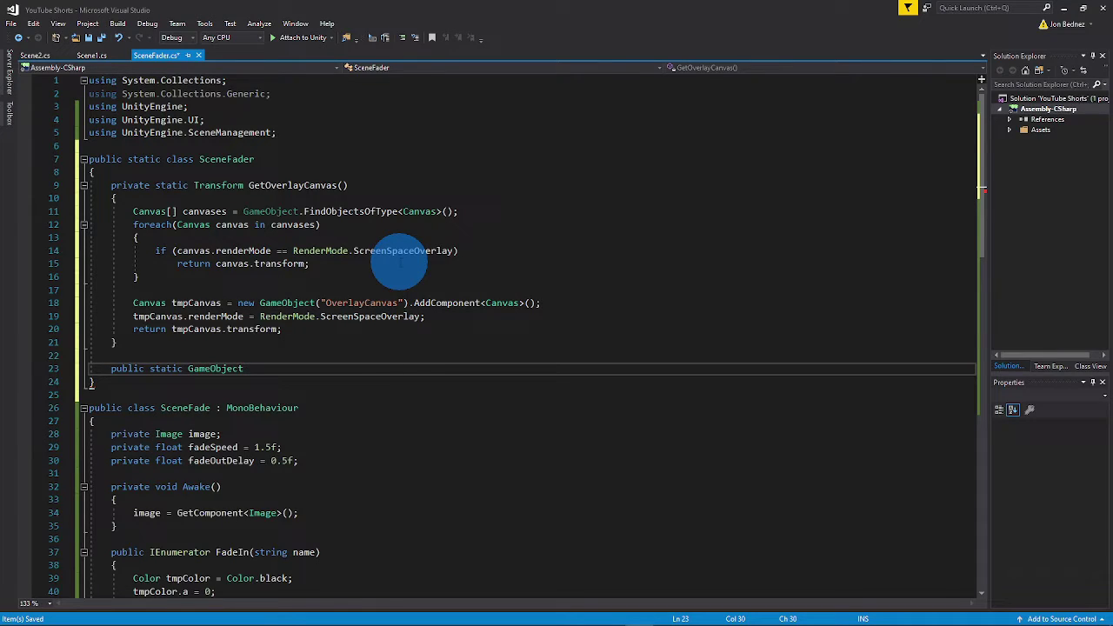
text(GetFadingImage() {)
key(Return)
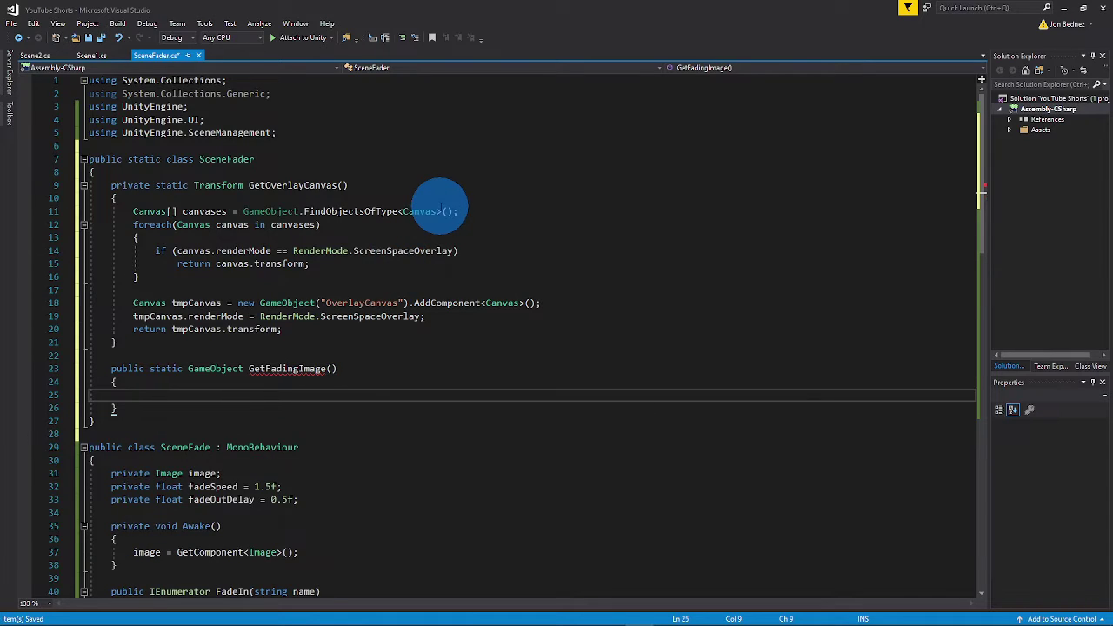
scroll(311, 287, down, 1)
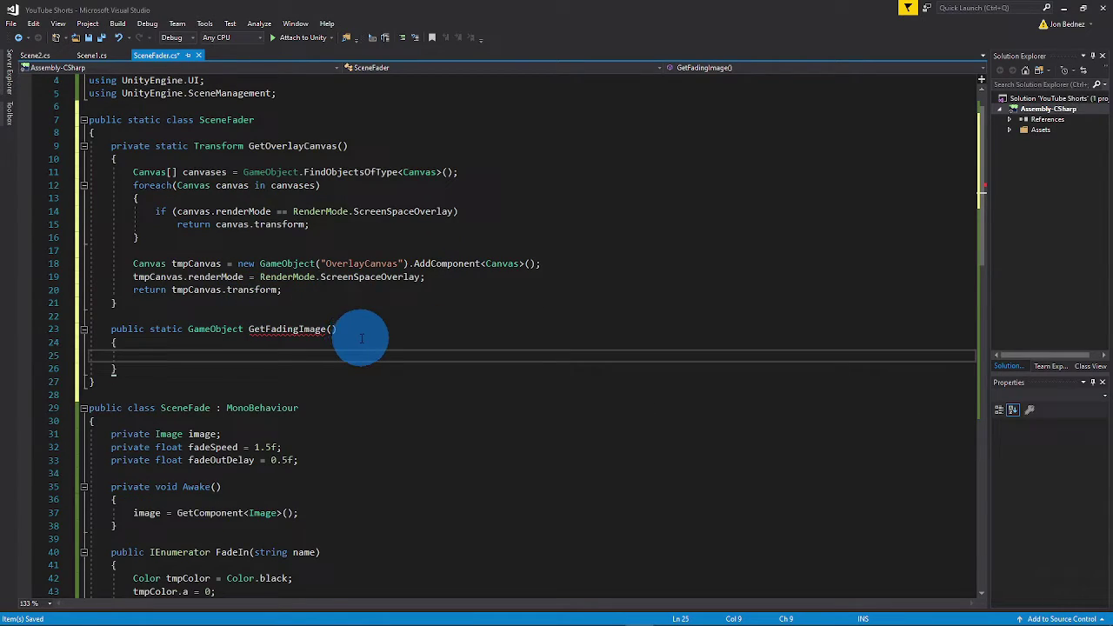
text(GameObject )
text(go = new Gam)
key(Tab)
text((")
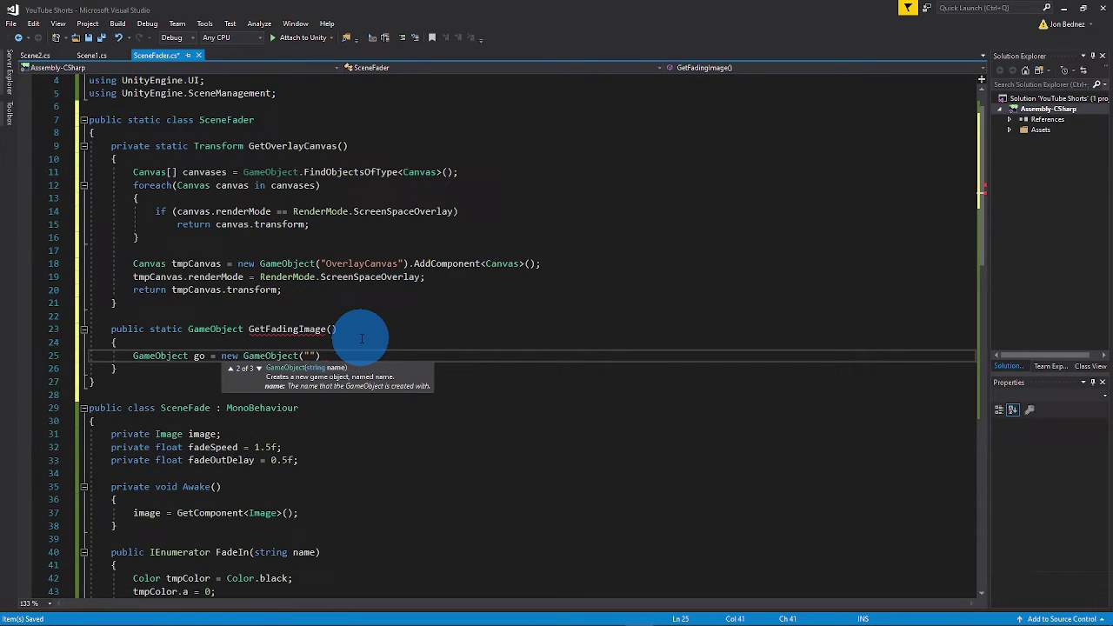
text(SceneFade");)
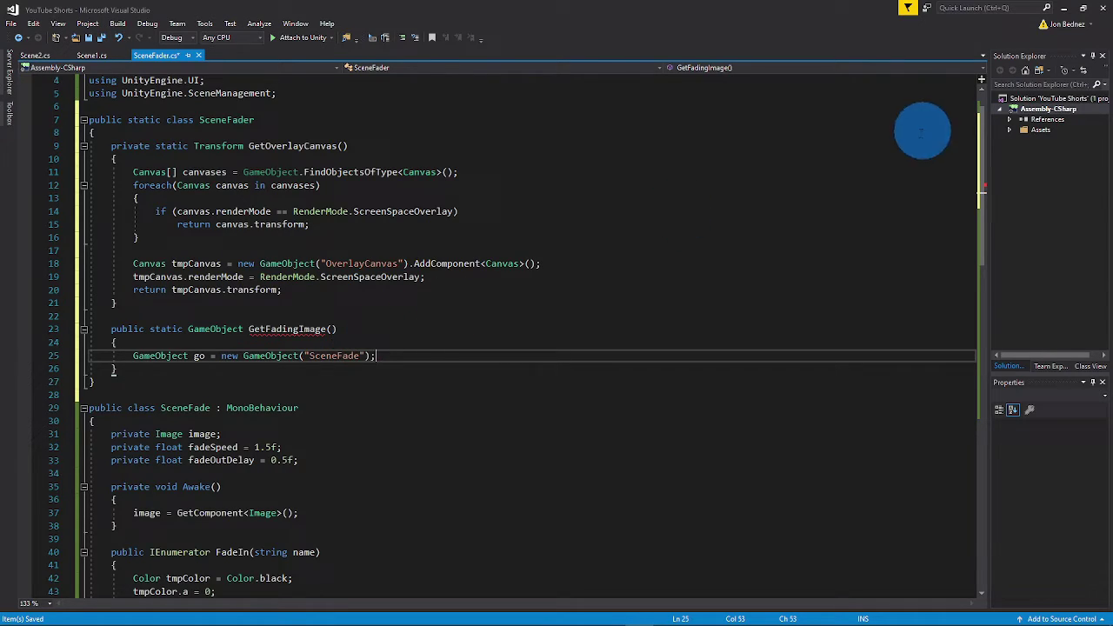
key(Return)
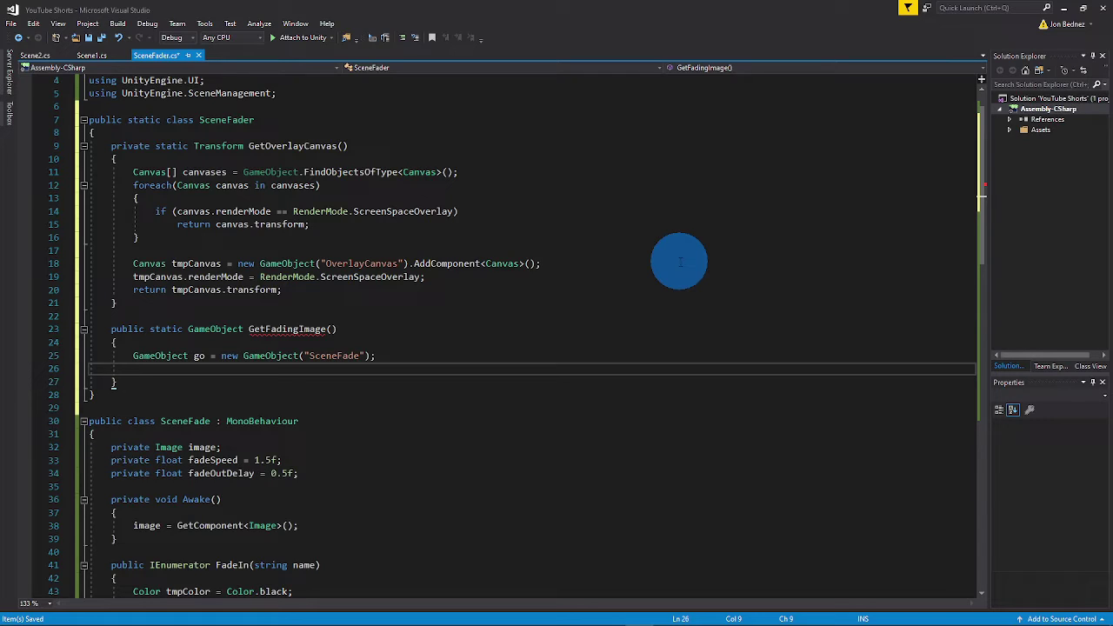
- Parent go under GetOverlayCanvas() with go.transform.SetParent
text(go.transform.)
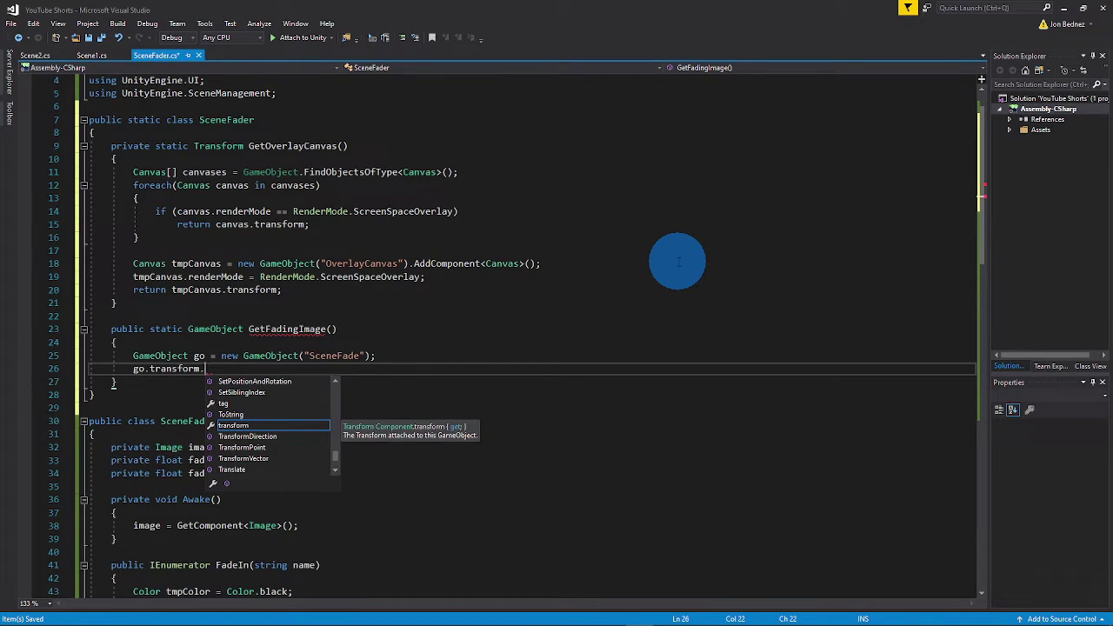
text(Set)
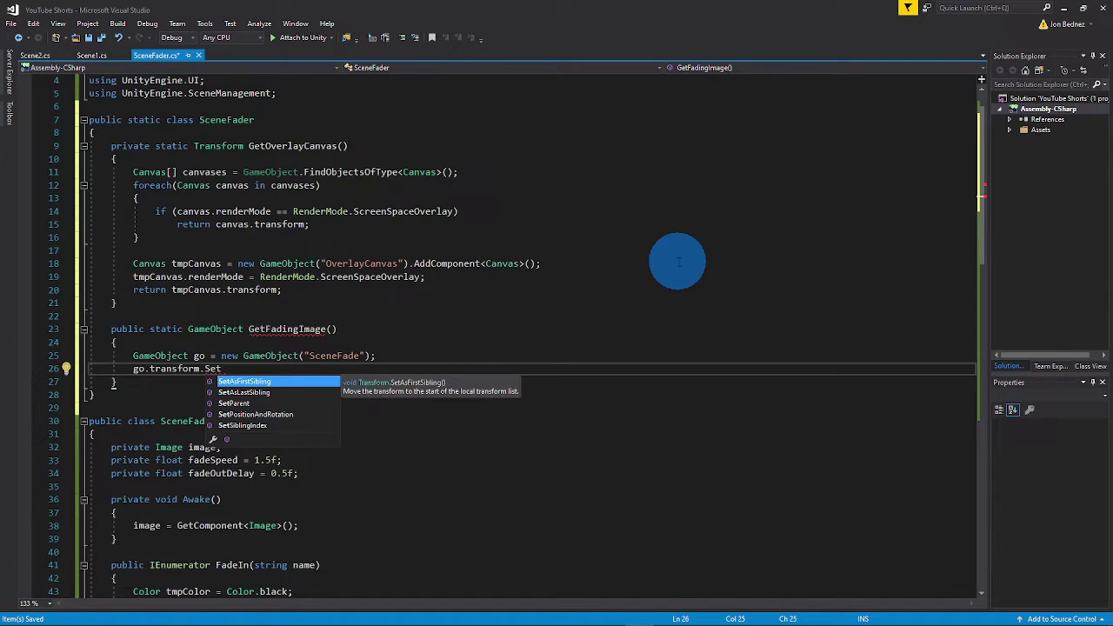
text(Parent()
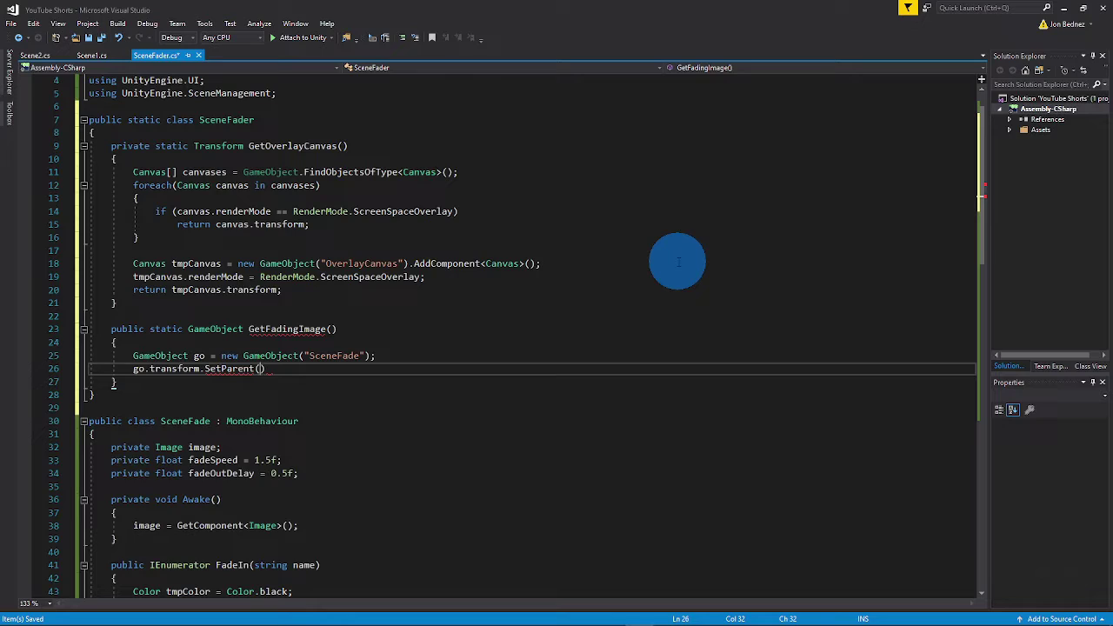
text(GetO)
key(Tab)
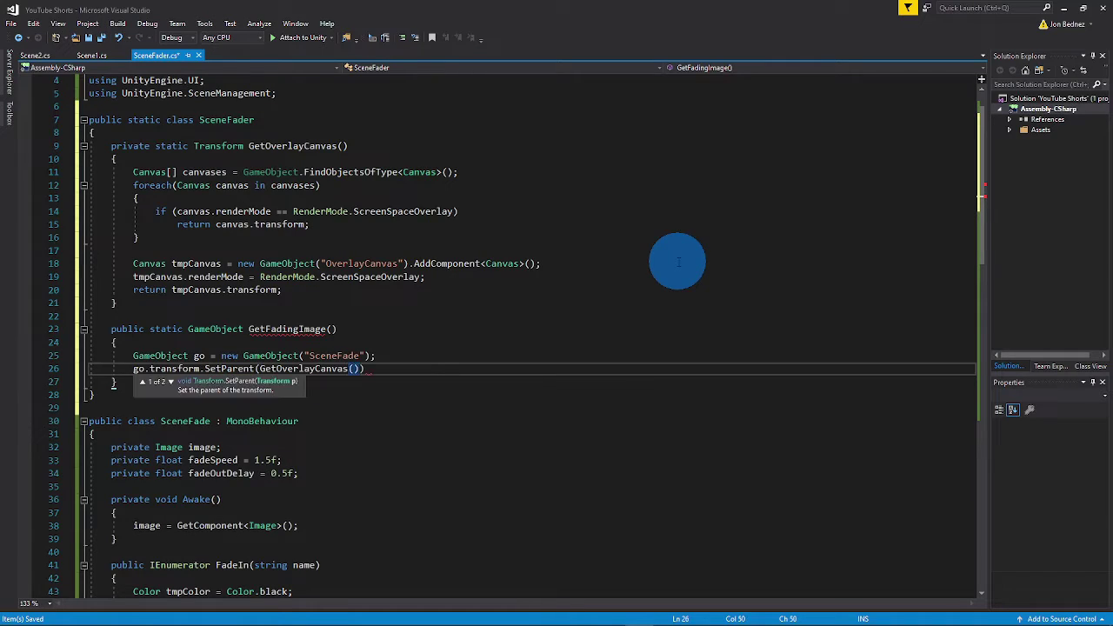
text())
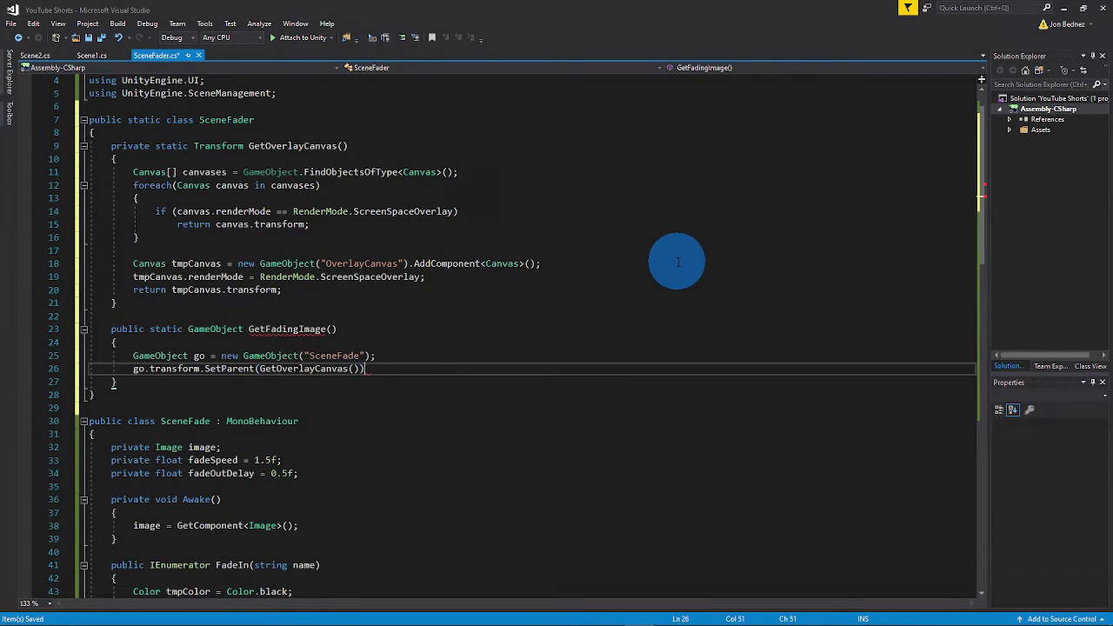
key(Return)
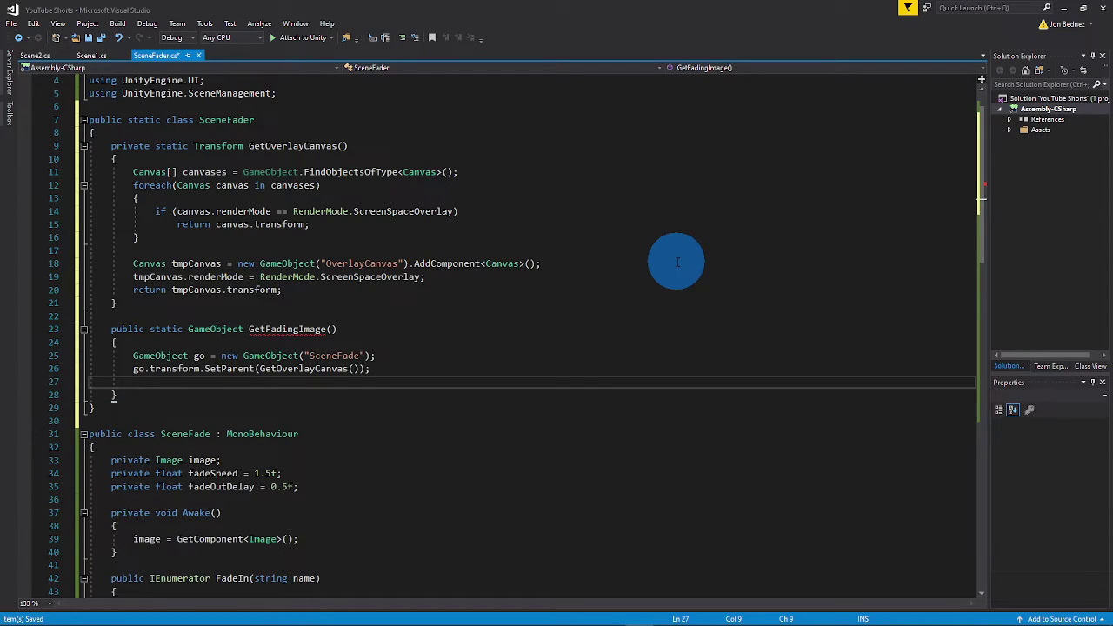
key(Return)
- Add an Image component to go and store its rectTransform as rt
text(Image )
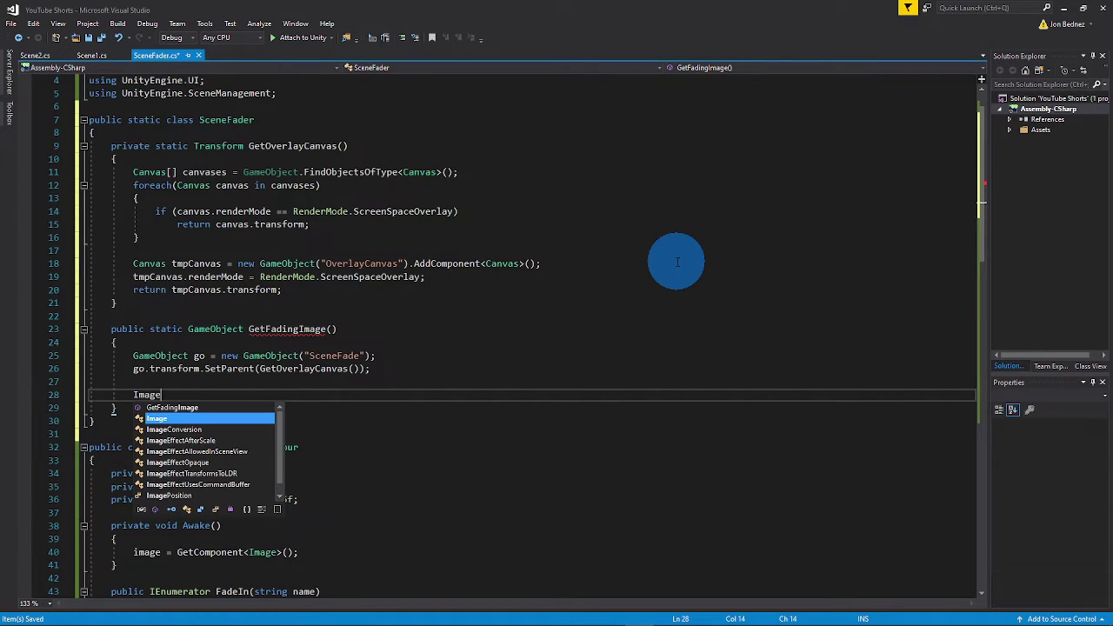
text(img = go.)
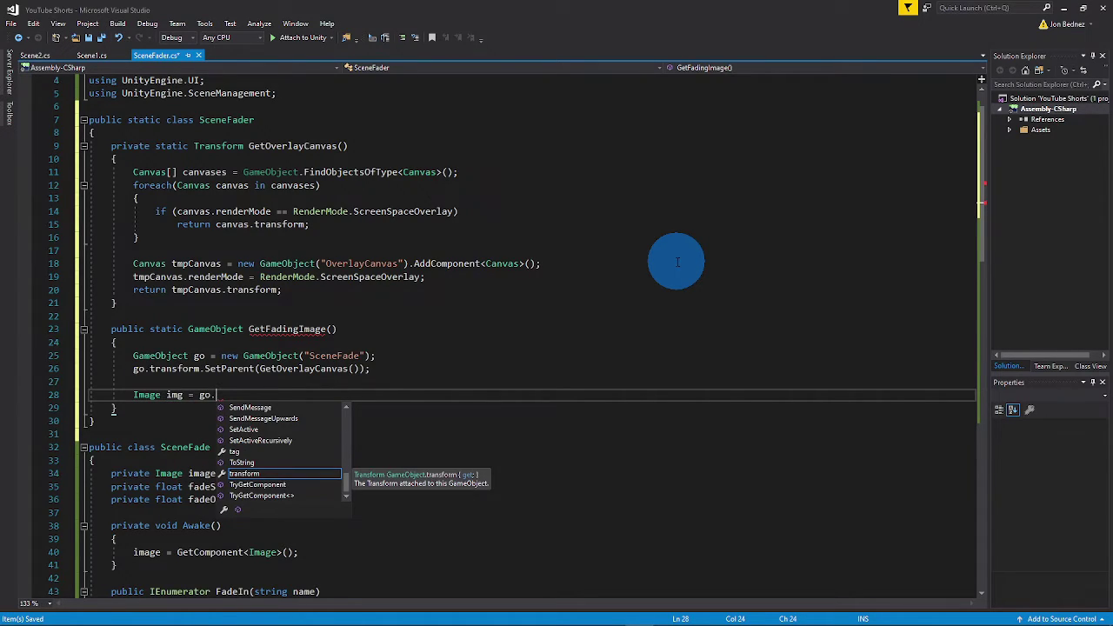
text(Add)
key(Tab)
text(<Image>();)
key(Return)
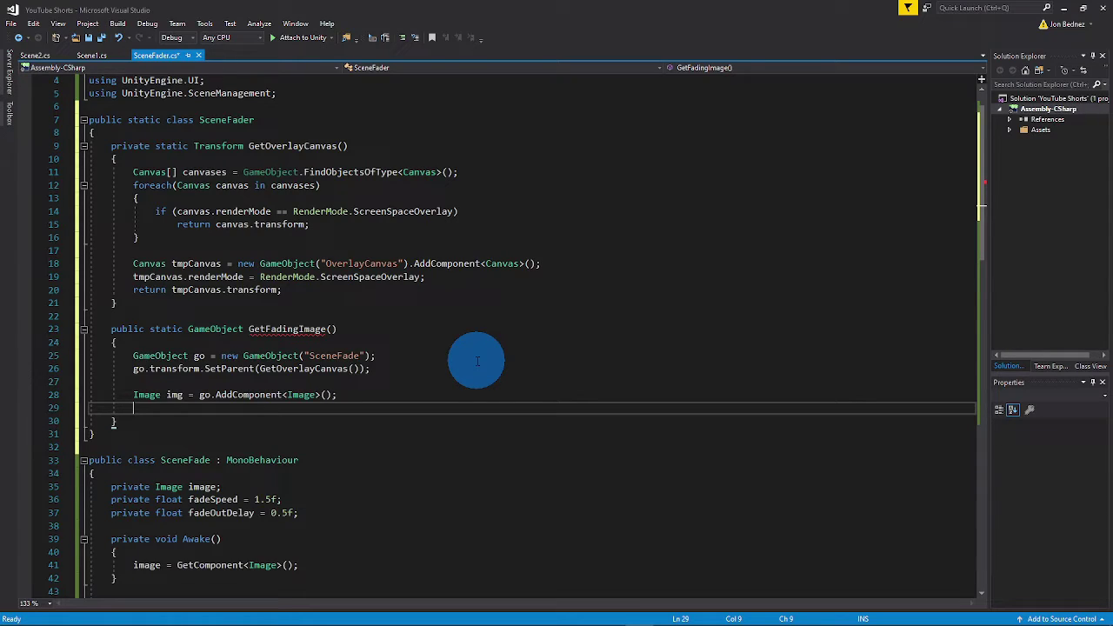
text(RectTransform rt = img.)
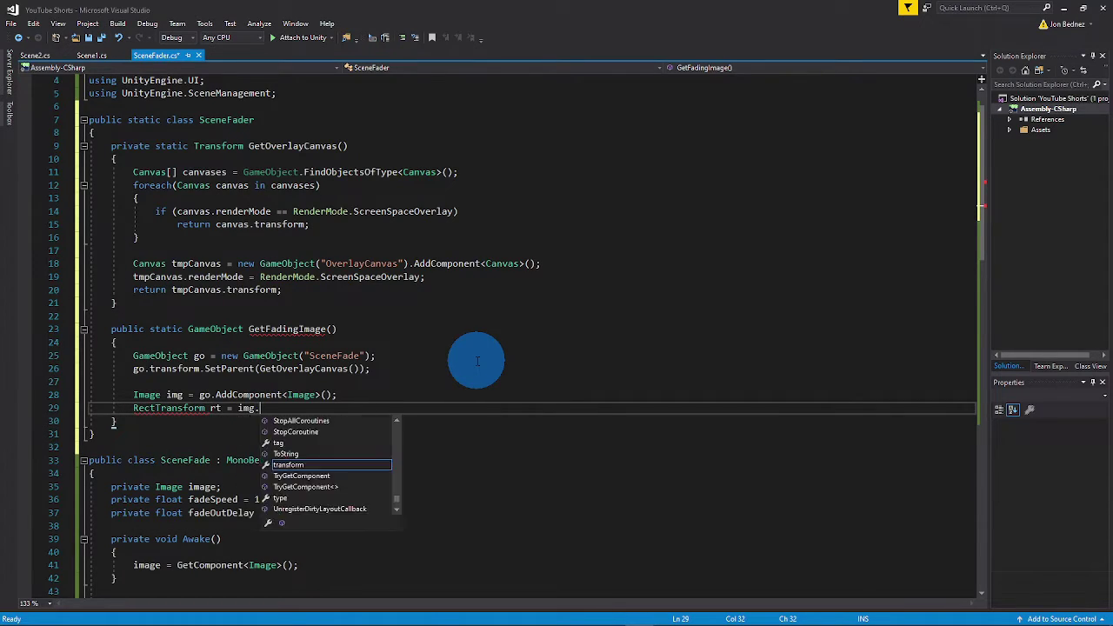
text(re)
key(Tab)
text(;)
key(Return)
- Size rt to Screen.width by Screen.height, anchor it at Vector2.zero, and return go
text(rt.sizeDelta = n)
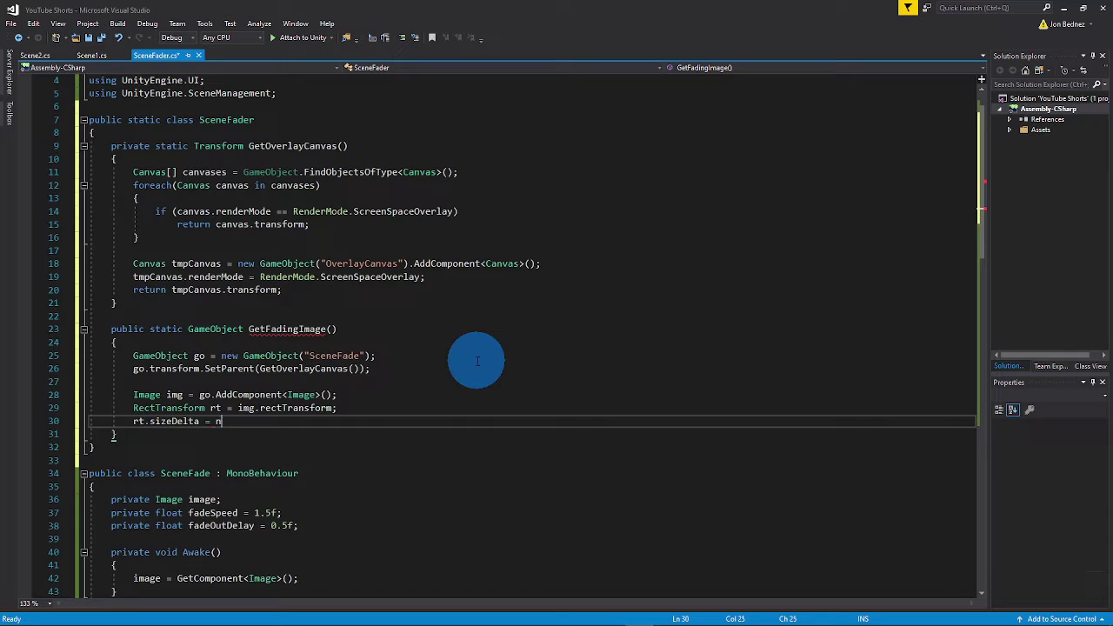
text(ew Vector2(Sc)
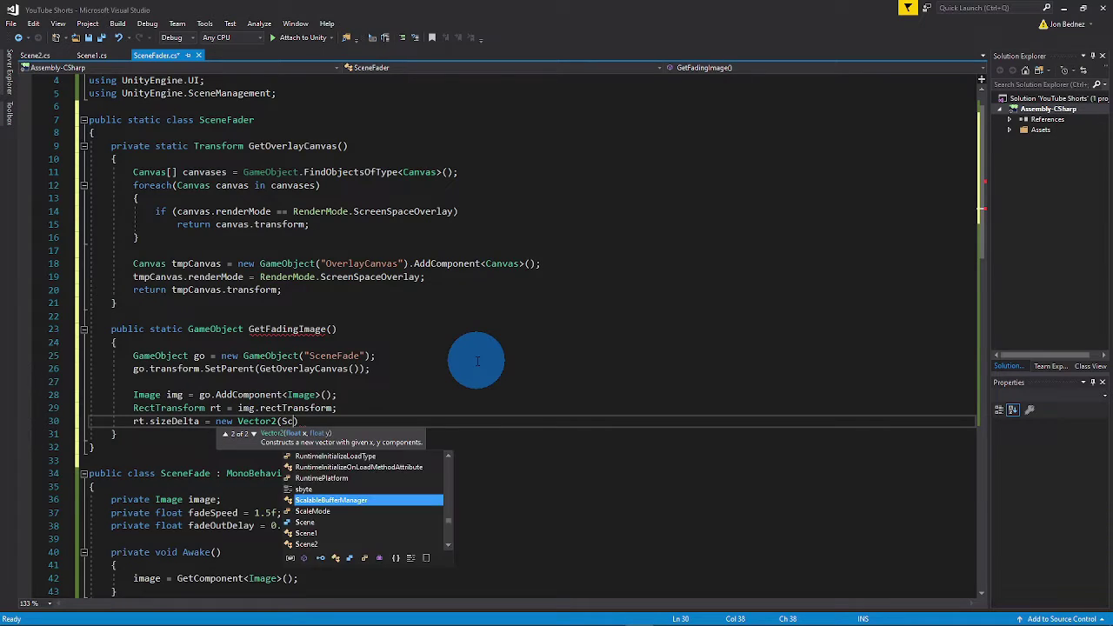
text(reen.width, )
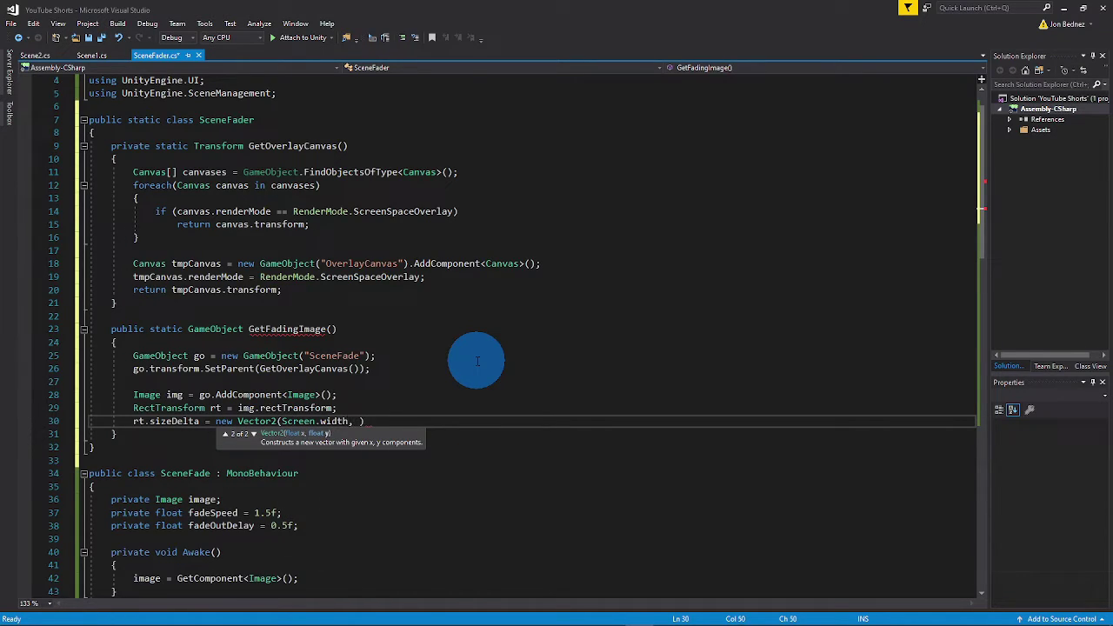
text(Screen.height);)
key(Return)
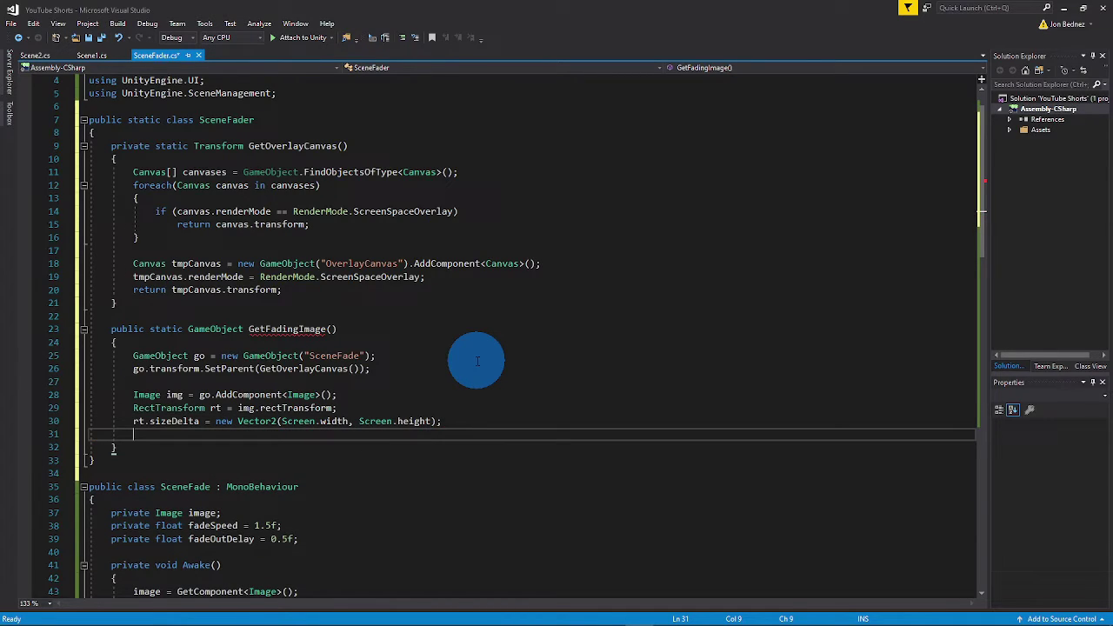
text(rt.anchoredPosition )
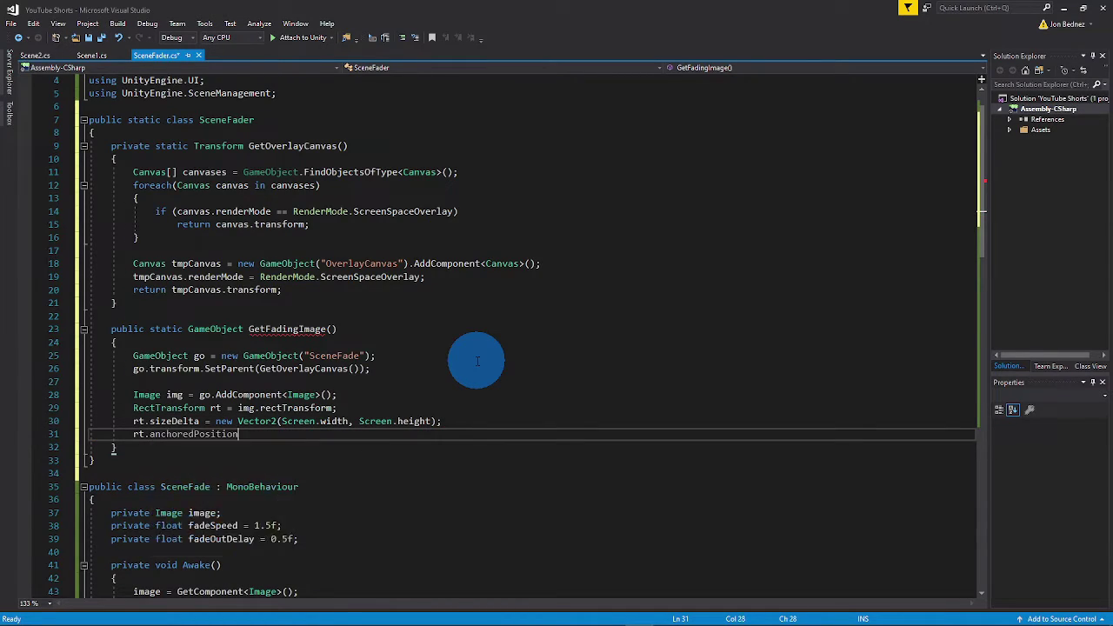
text(= Vector2.zero)
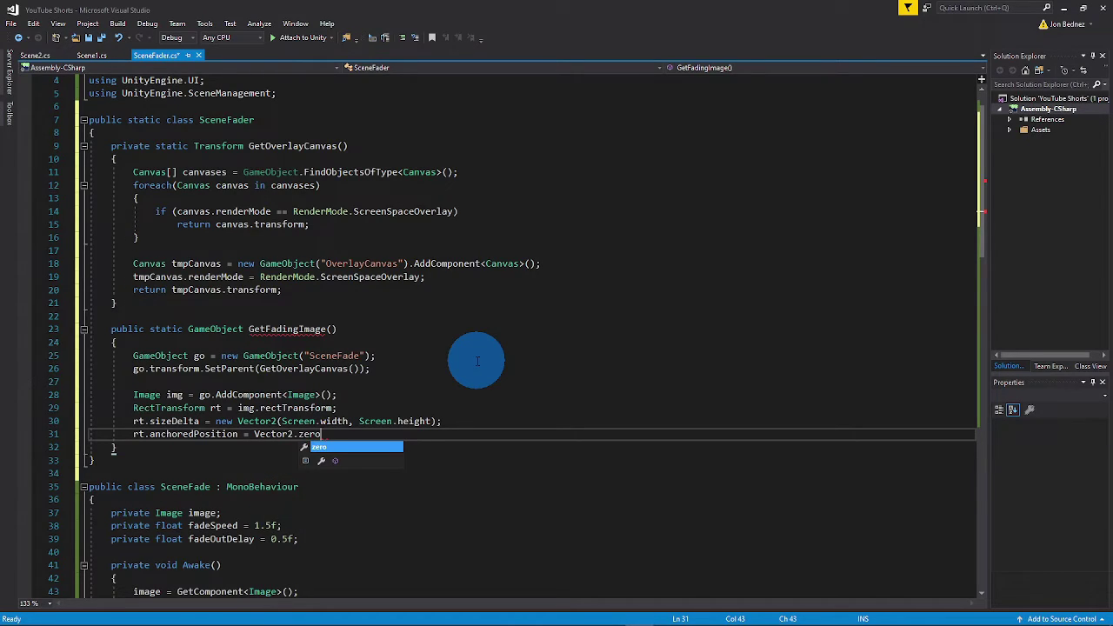
text(;)
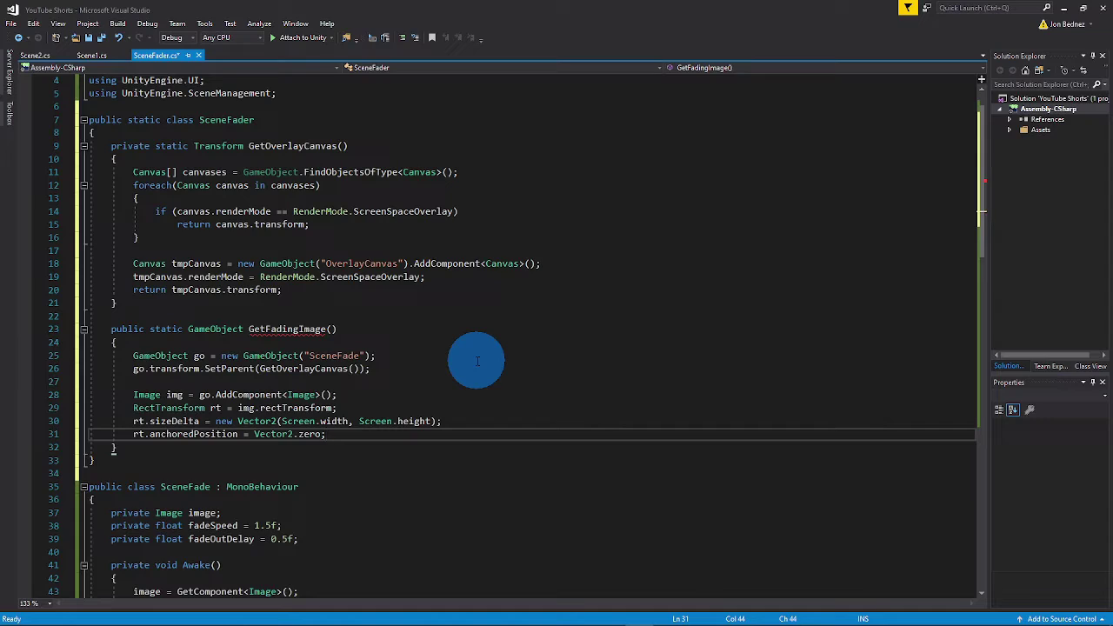
key(Return)
key(Return)
text(re)
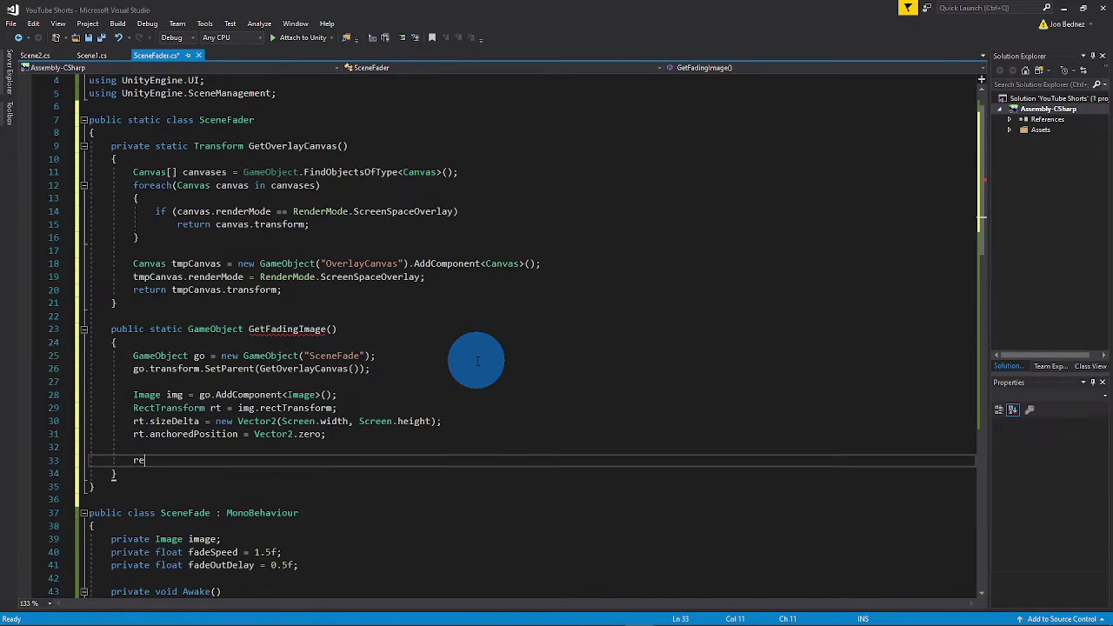
text(turn go)
key(Escape)
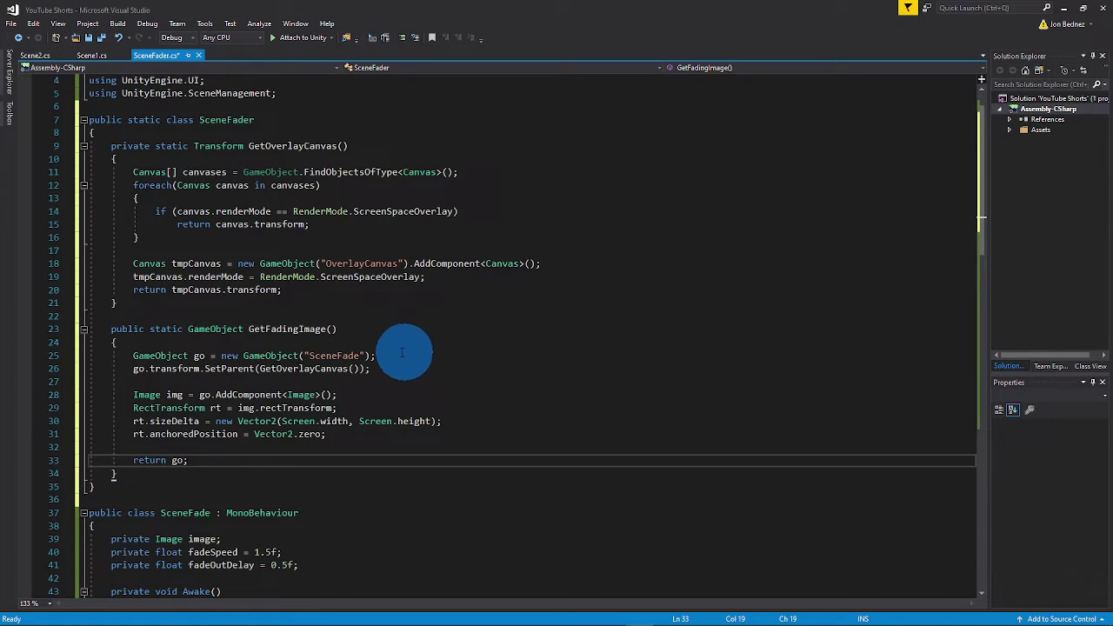
- Open blank lines below GetFadingImage's closing brace for the next method
click(364, 369)
drag(249, 329, 327, 329)
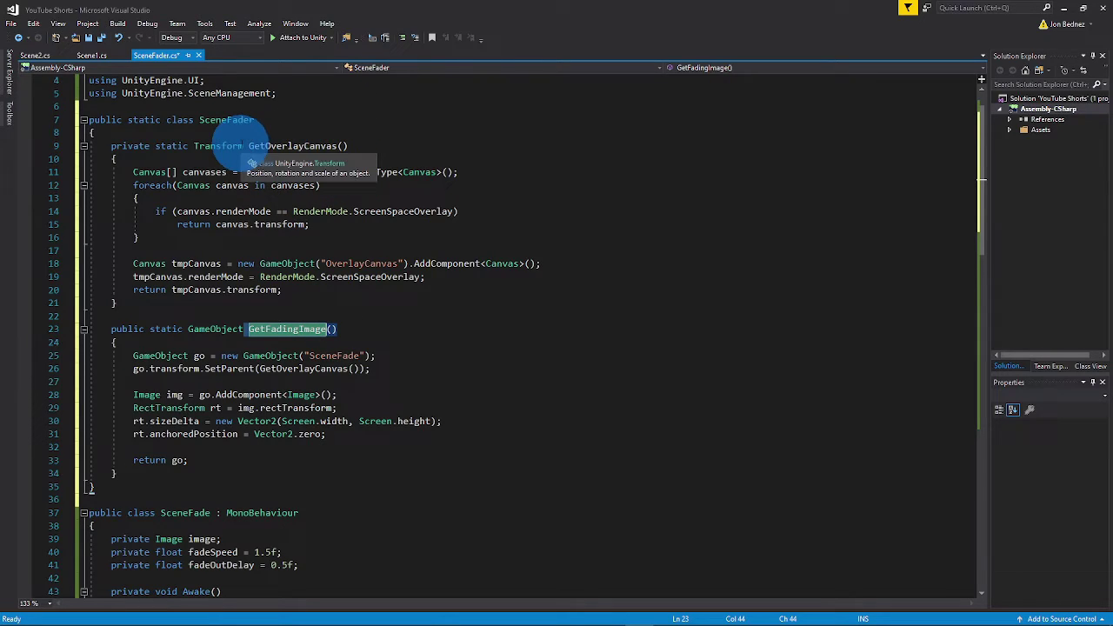
click(119, 474)
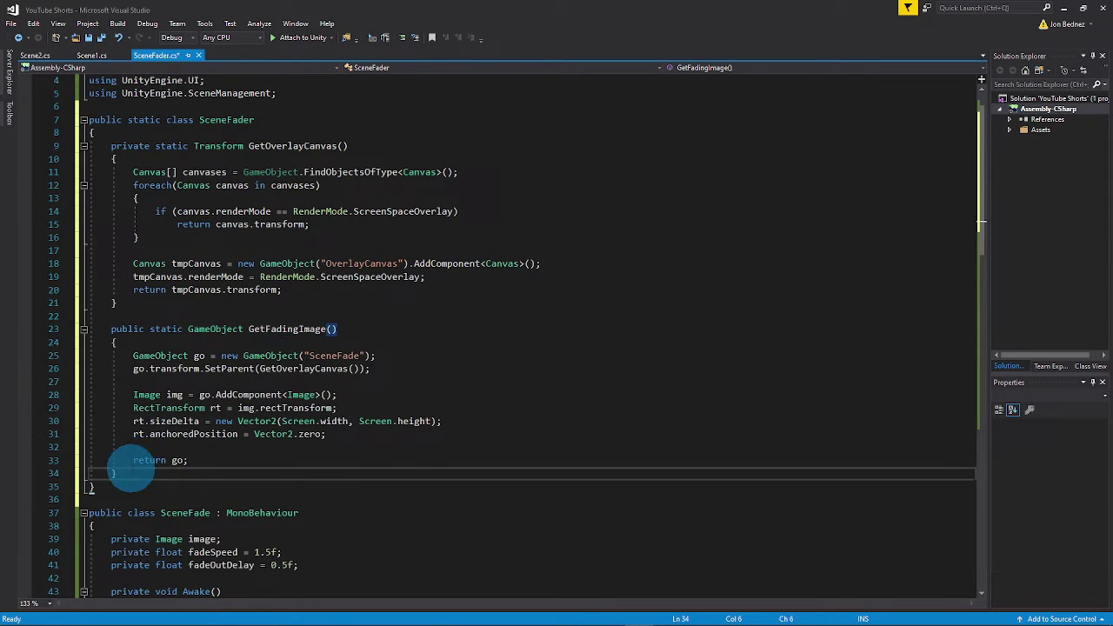
key(Return)
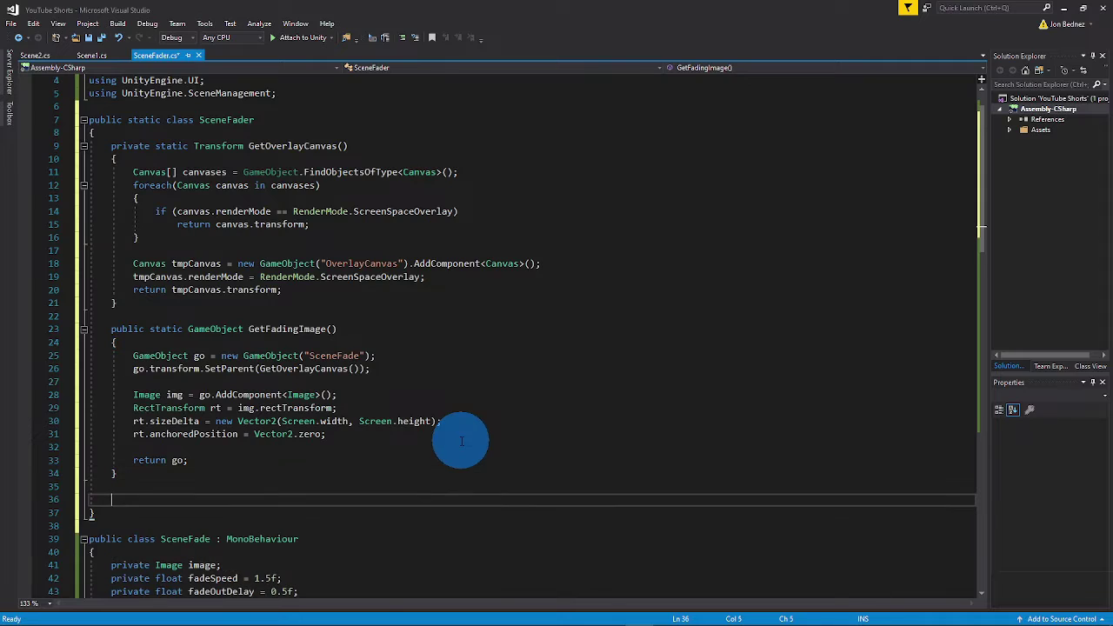
scroll(461, 441, down, 2)
key(Down)
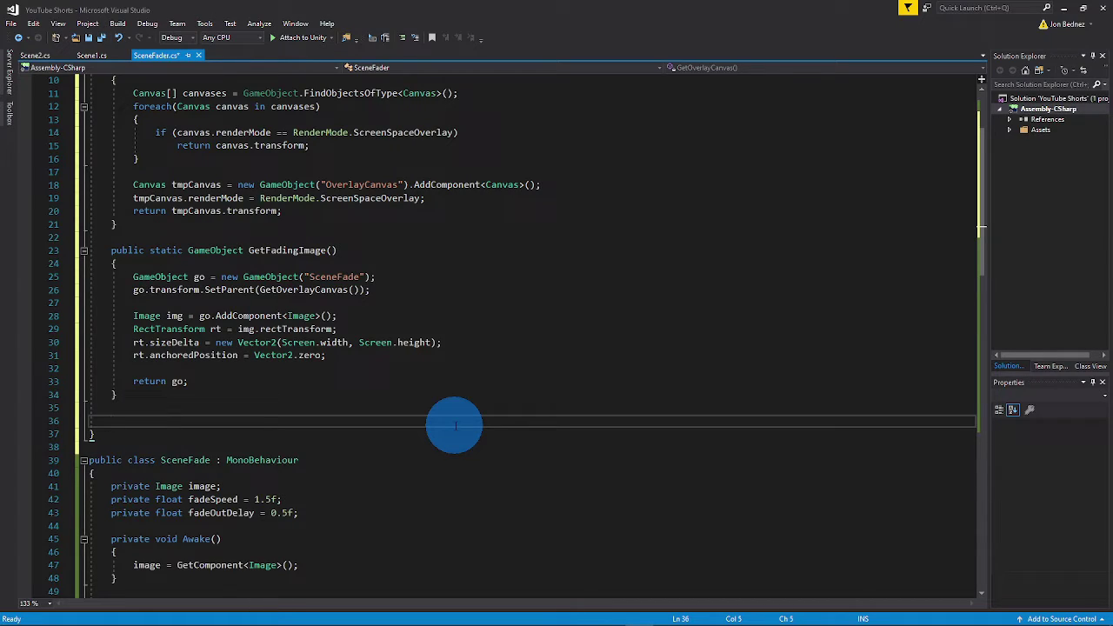
- Declare public static FadeToScene(string name) and add a SceneFade to GetFadingImage()
text(public static void F)
text(adeToScene(string name){)
key(Return)
scroll(347, 369, down, 1)
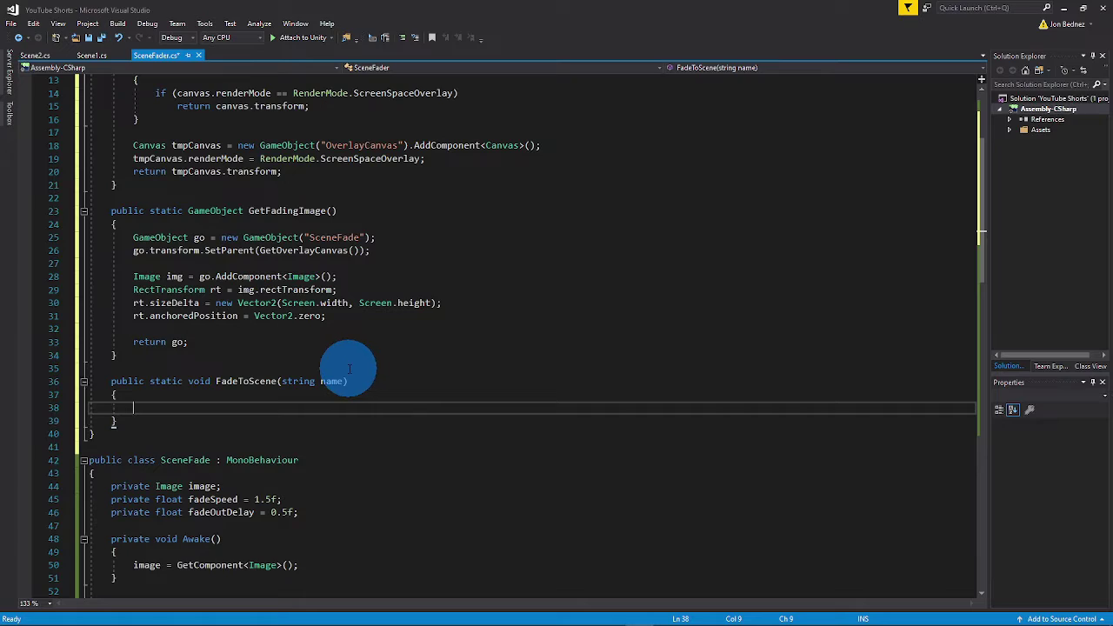
text(SceneFade fade = )
text(GetF)
key(Tab)
text(().)
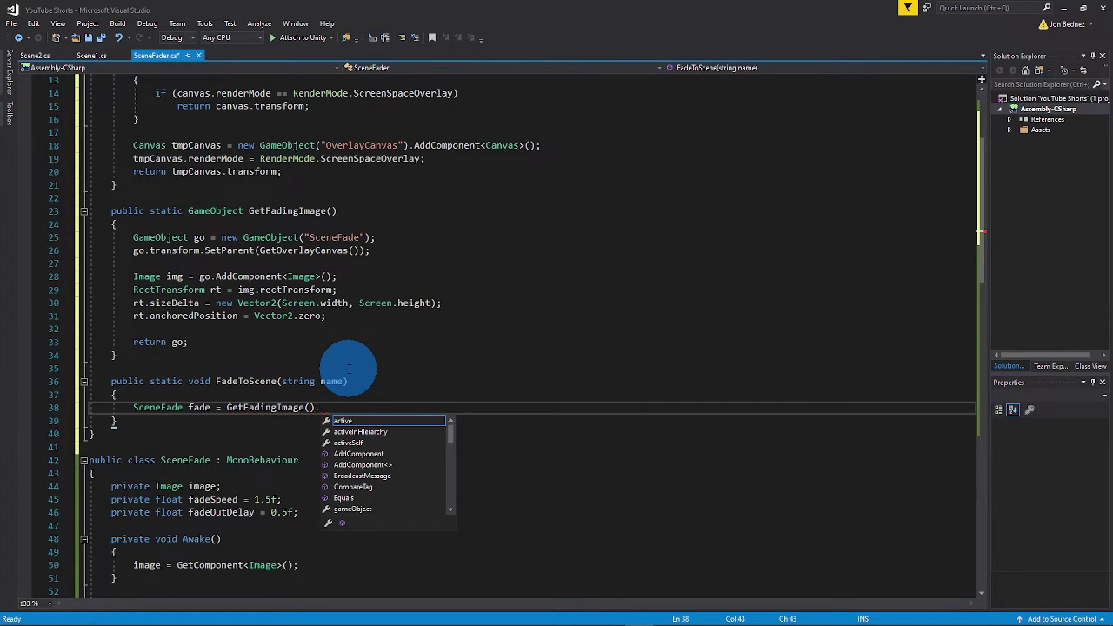
text(Add)
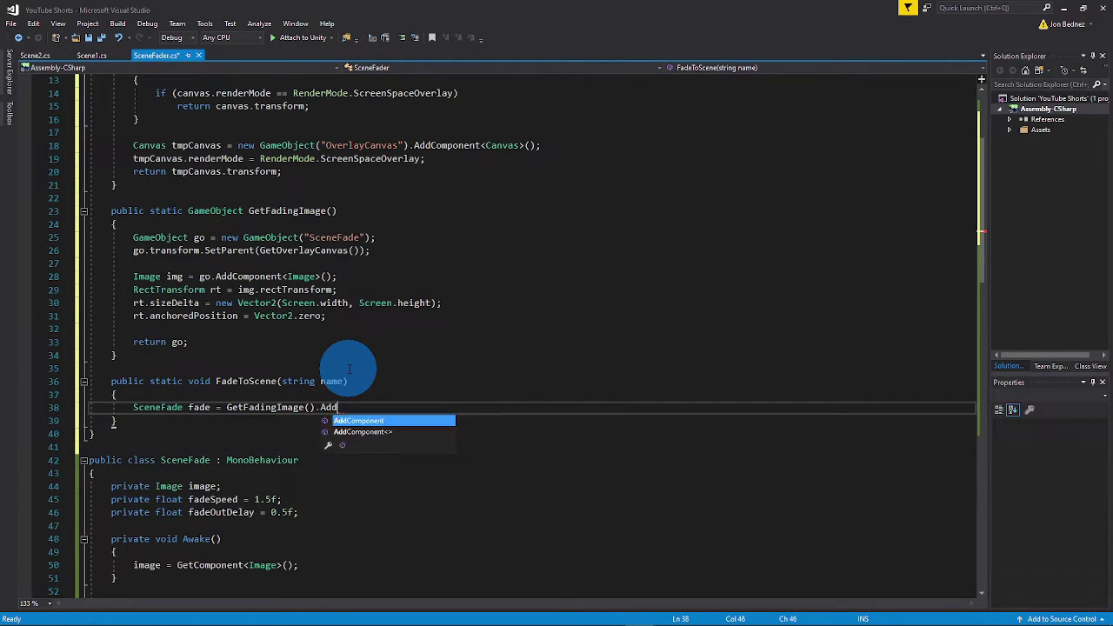
text(Component<SceneFade>();)
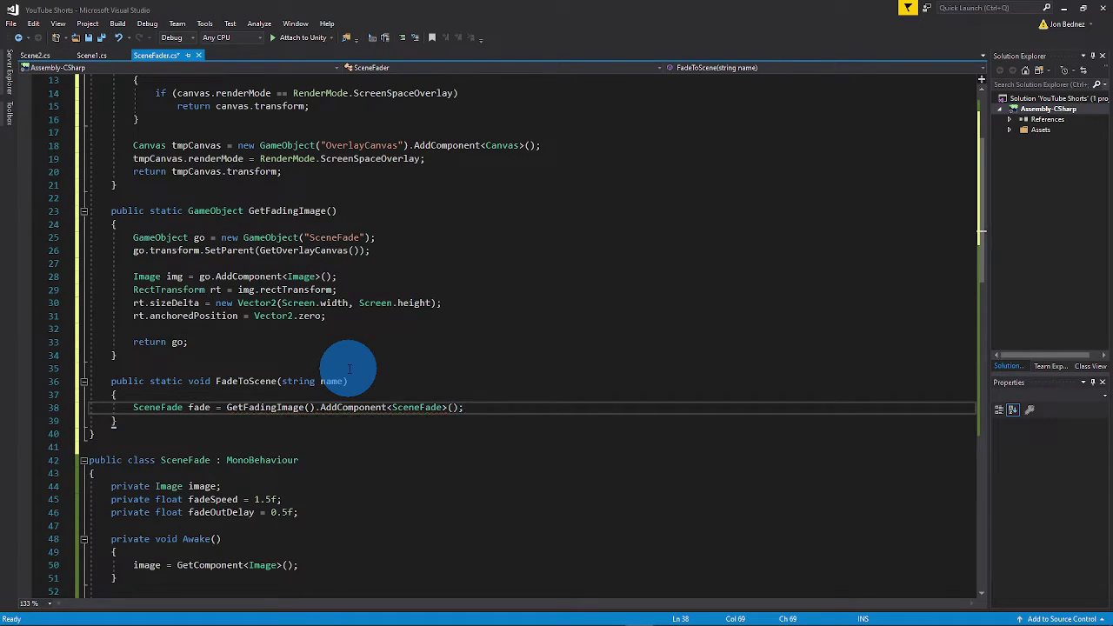
scroll(348, 370, down, 3)
scroll(504, 329, up, 1)
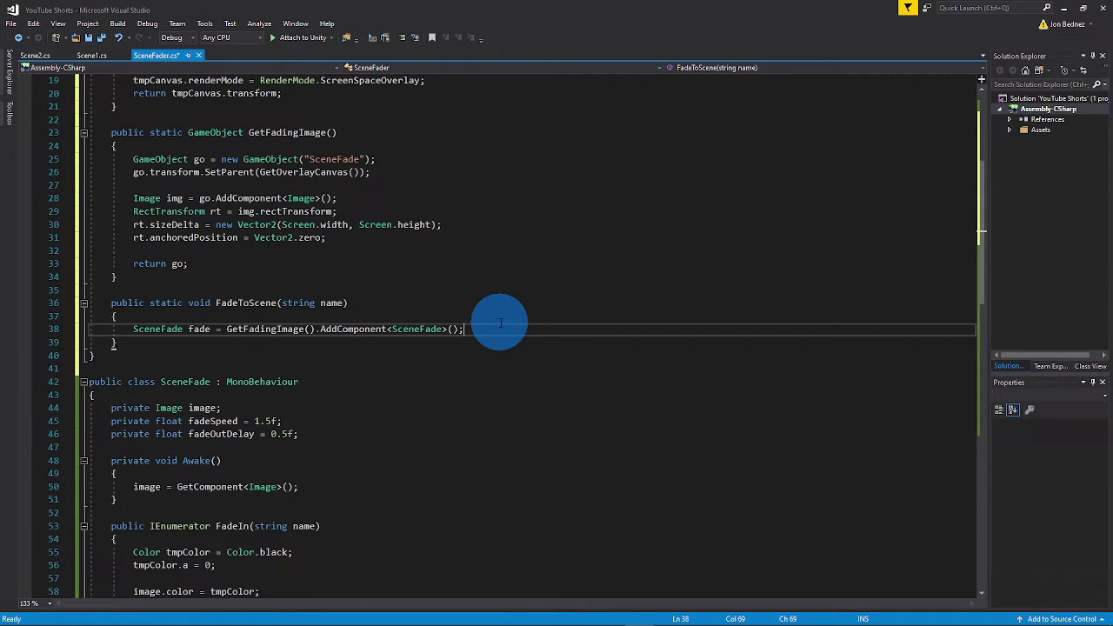
- Have FadeToScene start the fade's FadeIn(name) coroutine, leaving blank lines below the method
key(Return)
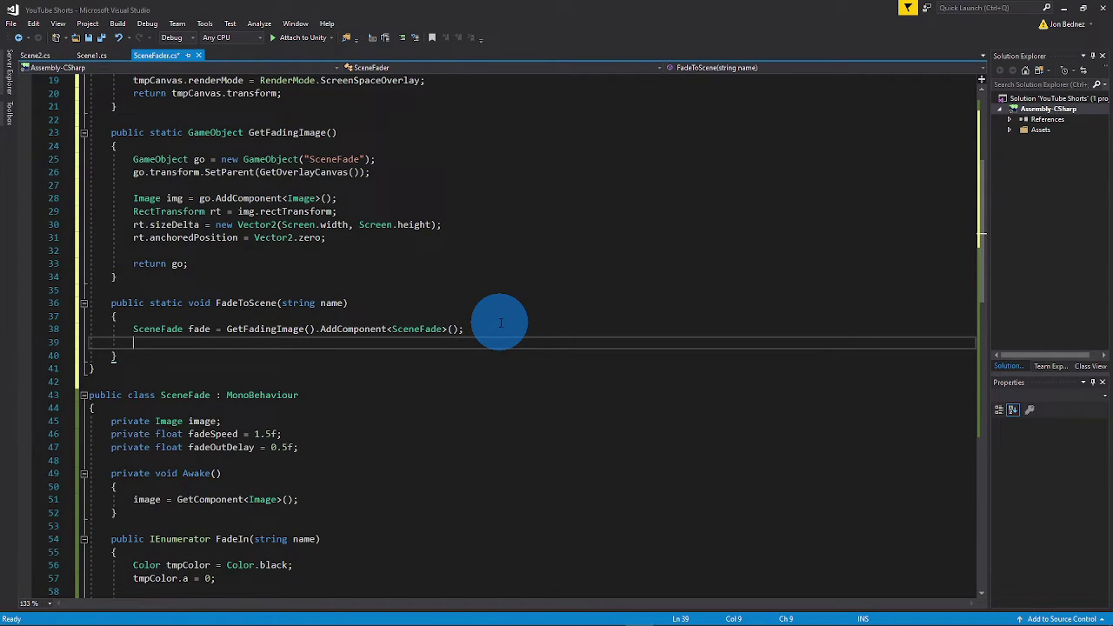
text(fade.Start)
key(Tab)
text((fade.Fade)
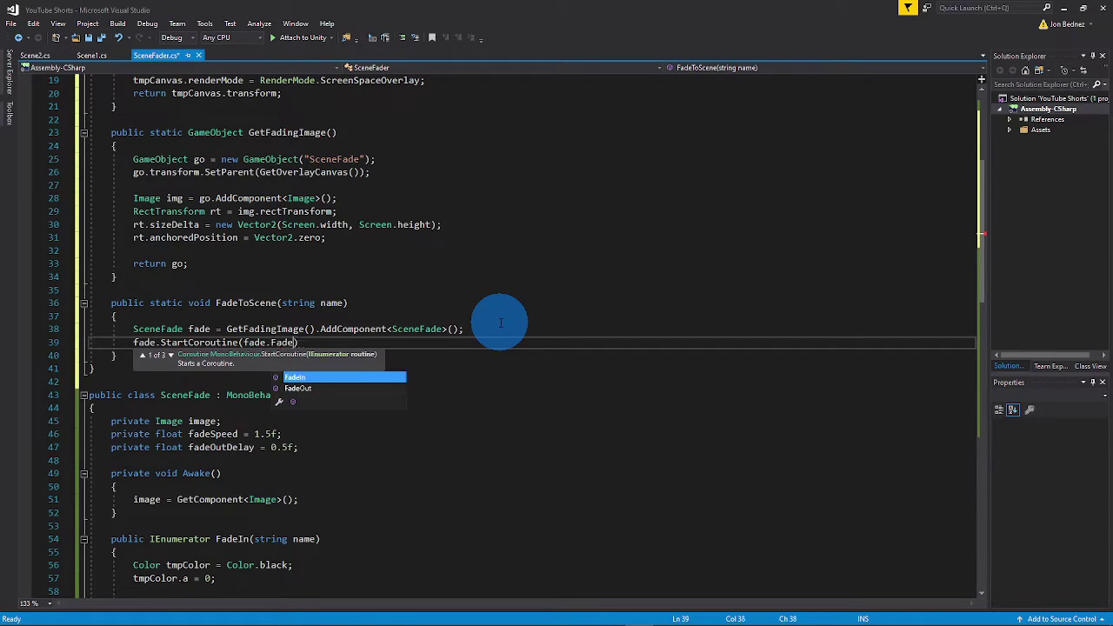
text(In()
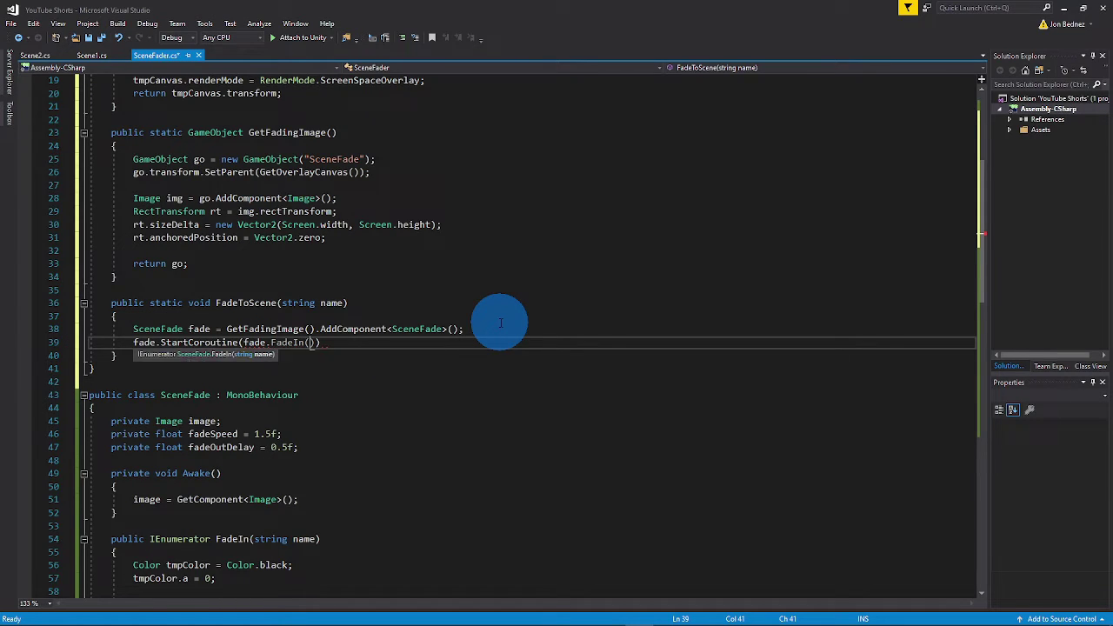
text(name));)
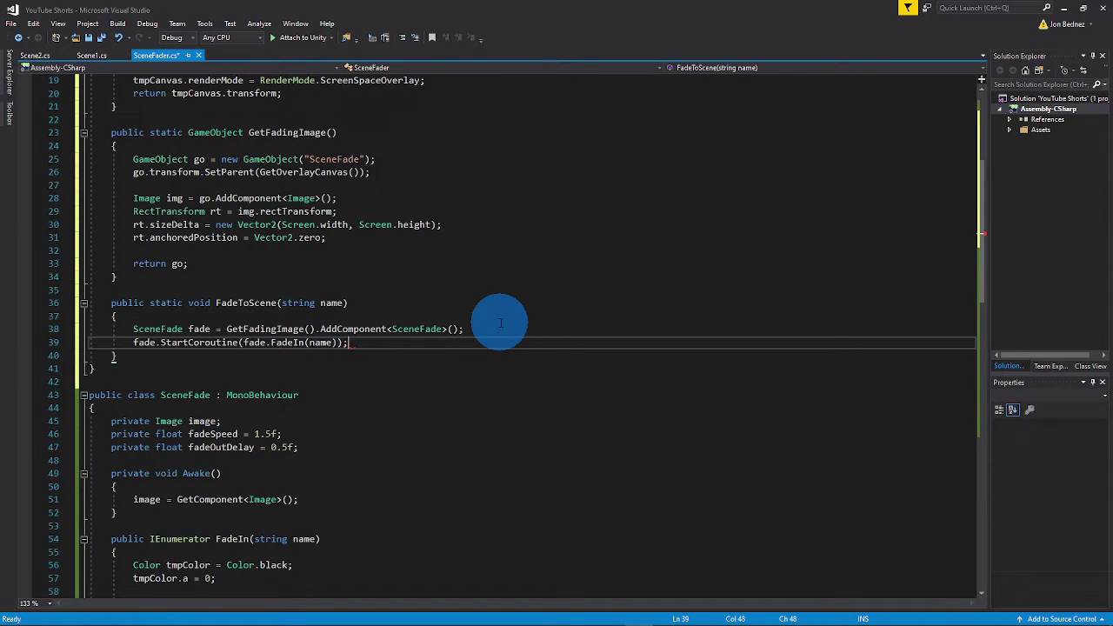
scroll(506, 320, down, 1)
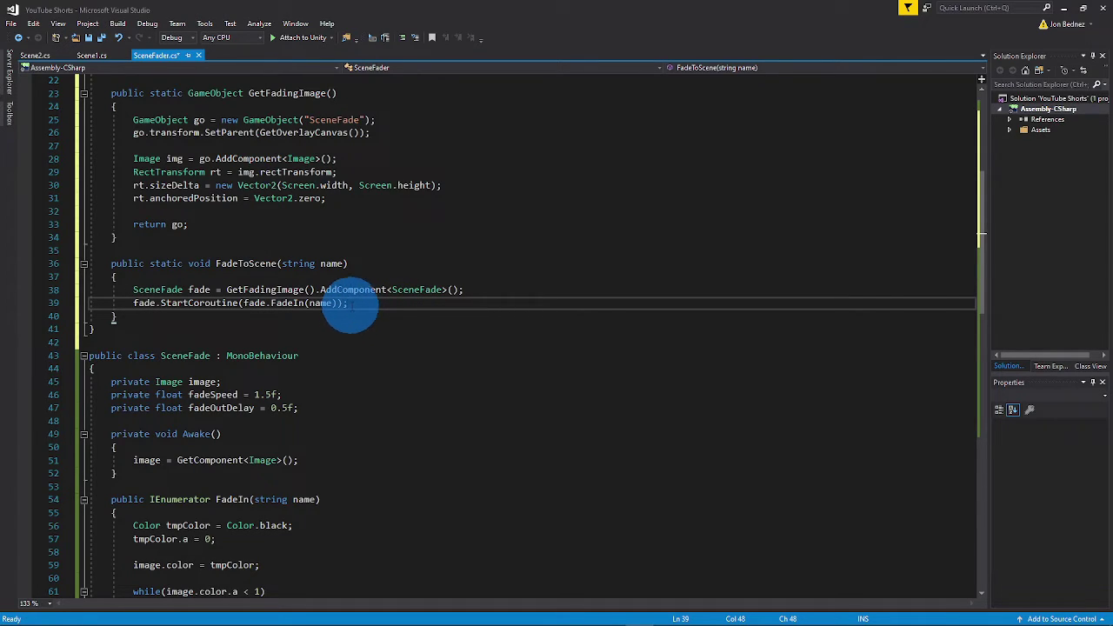
click(160, 316)
key(Return)
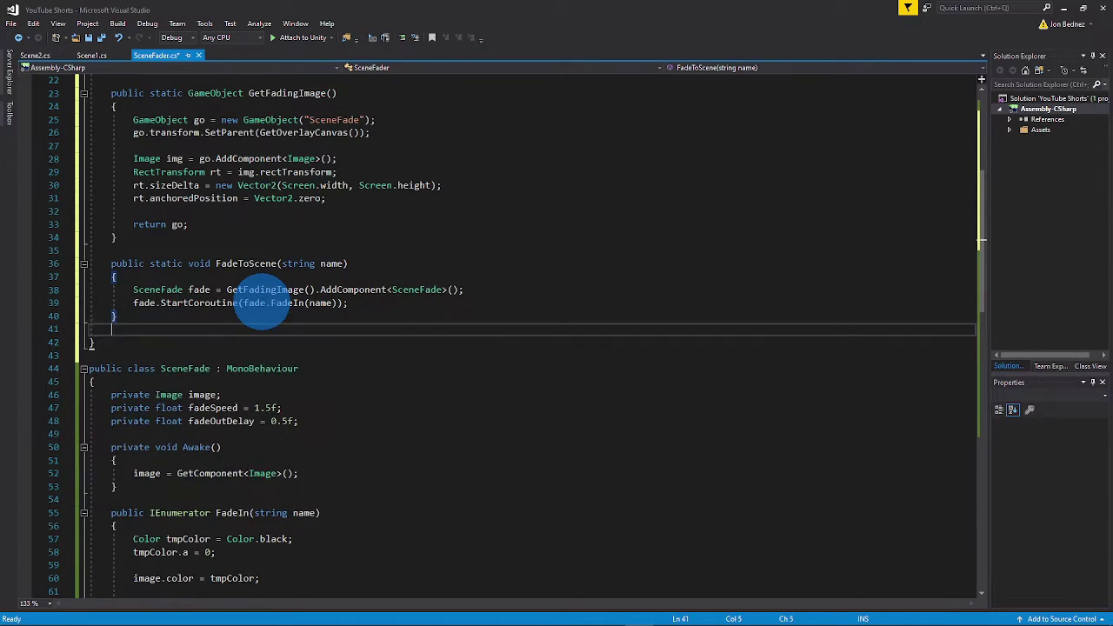
- Add an empty public static FadeOut() method below FadeToScene
key(Return)
text(public static void Fade()
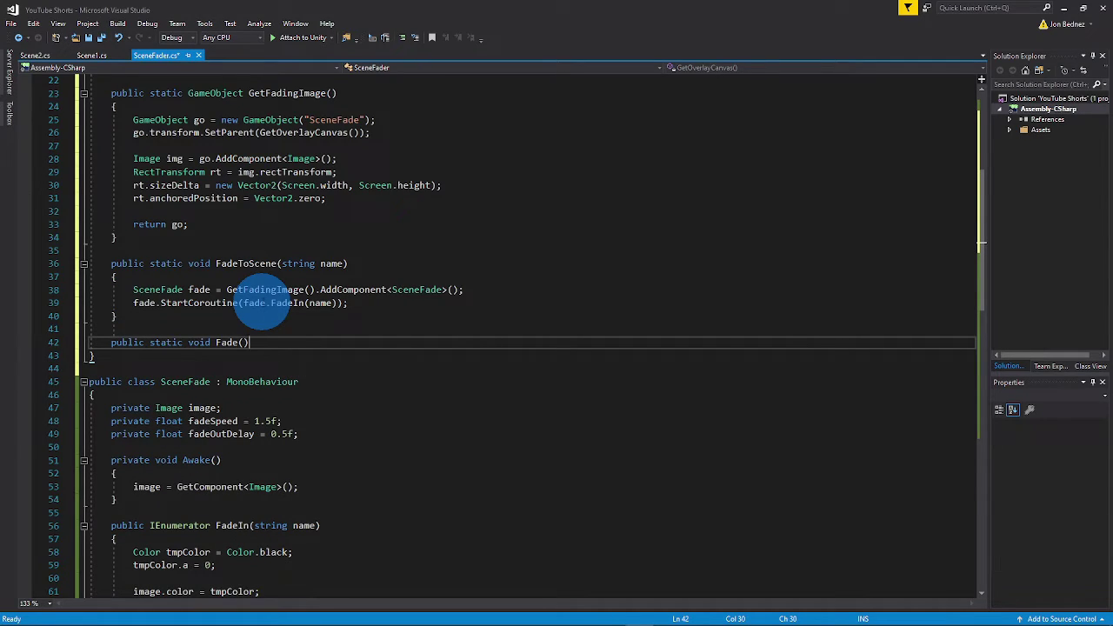
key(Return)
text({)
key(Return)
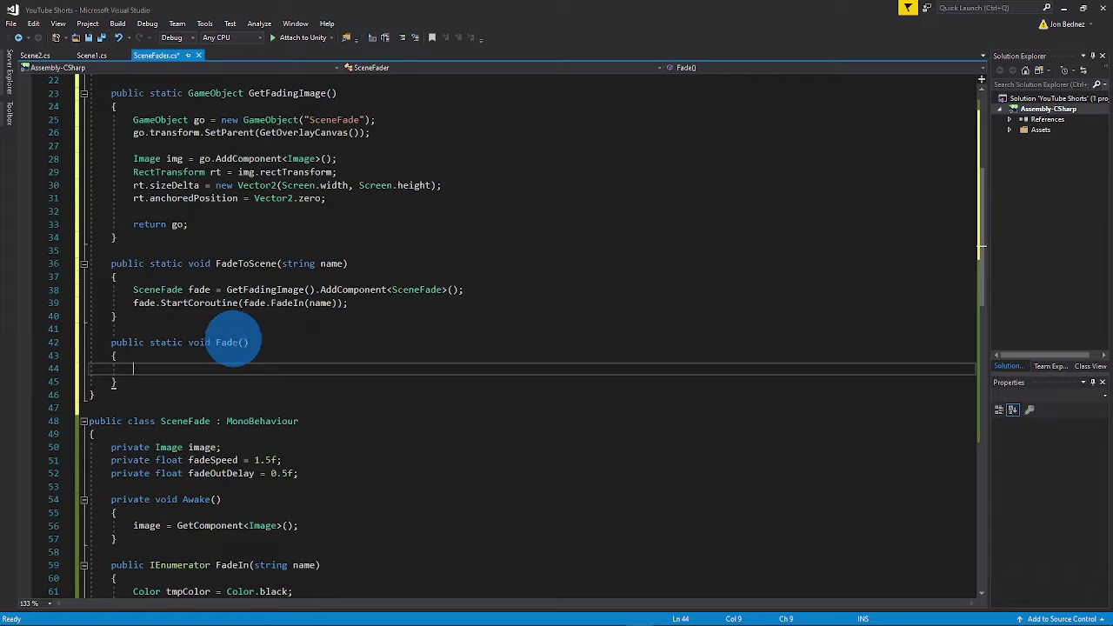
click(235, 341)
text(Out)
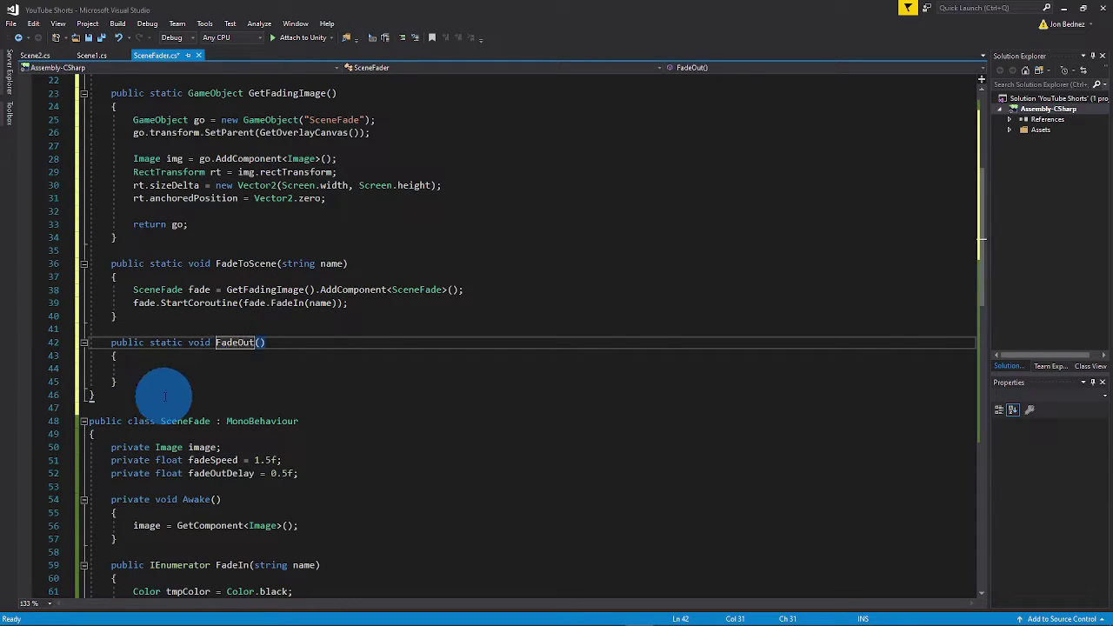
key(Down)
key(Down)
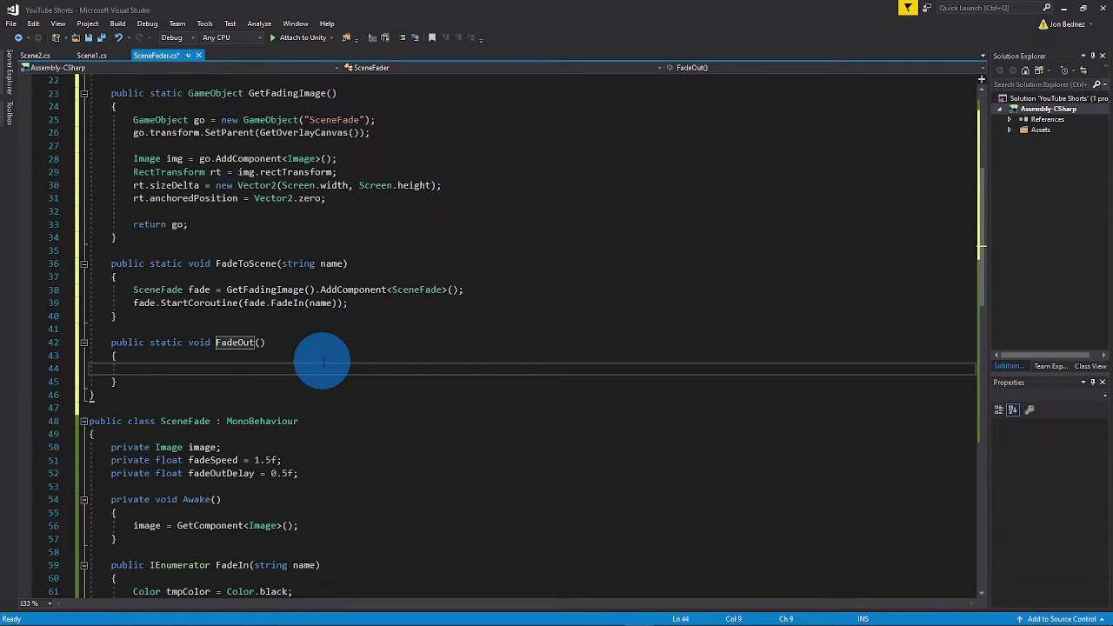
- Fill FadeOut with a SceneFade on GetFadingImage() that starts its FadeOut coroutine
text(Sce)
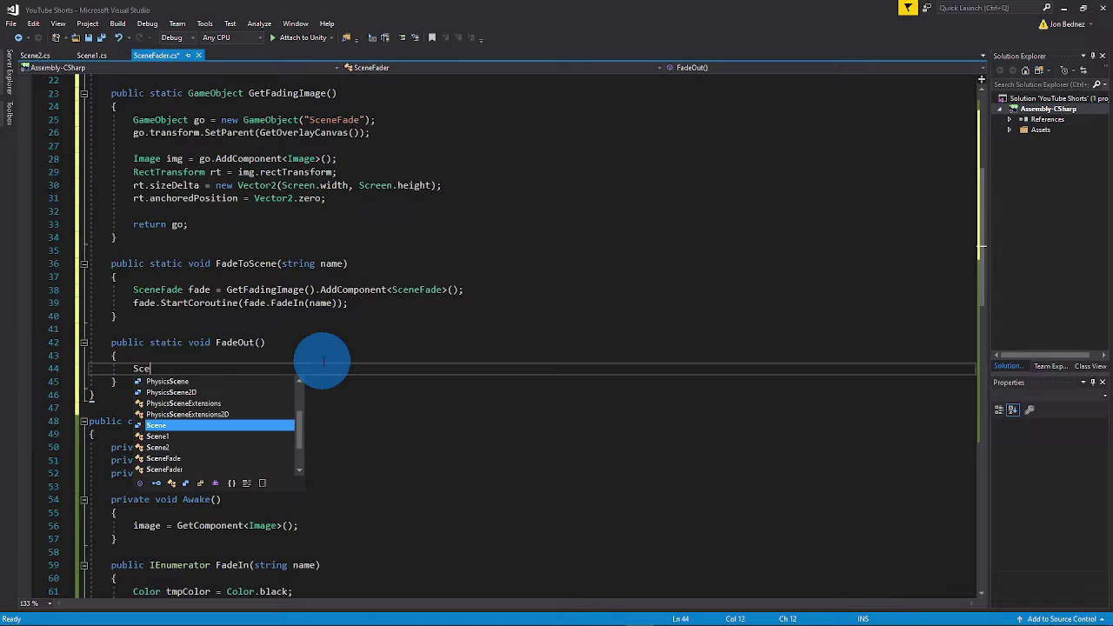
text(neFade fade = GetFa)
key(Tab)
text(().)
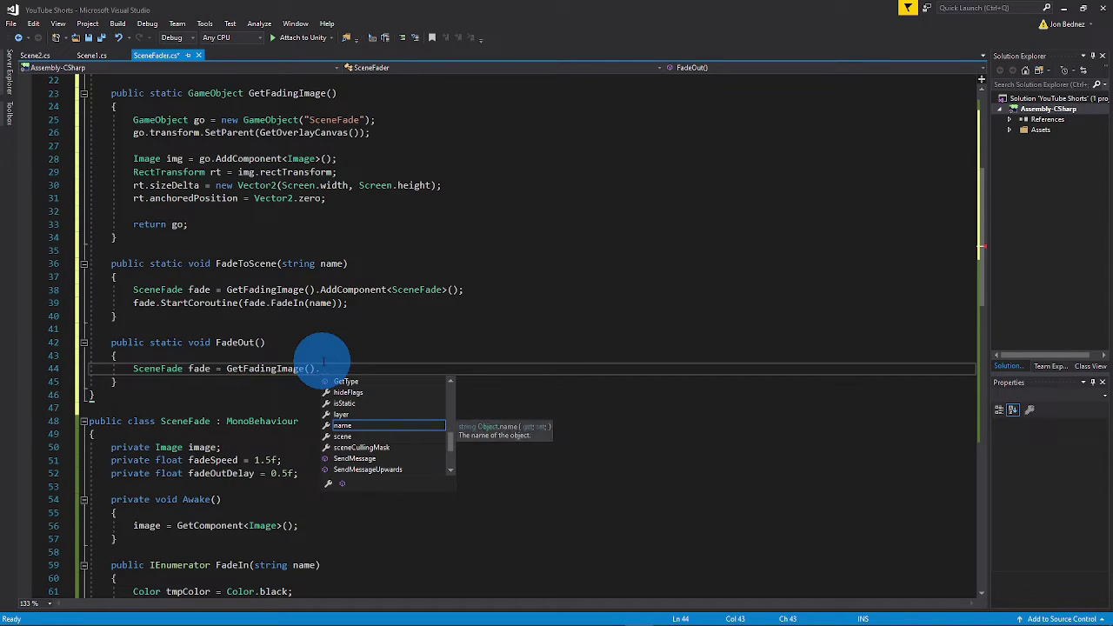
text(AddComponent<SceneFade>();)
key(Return)
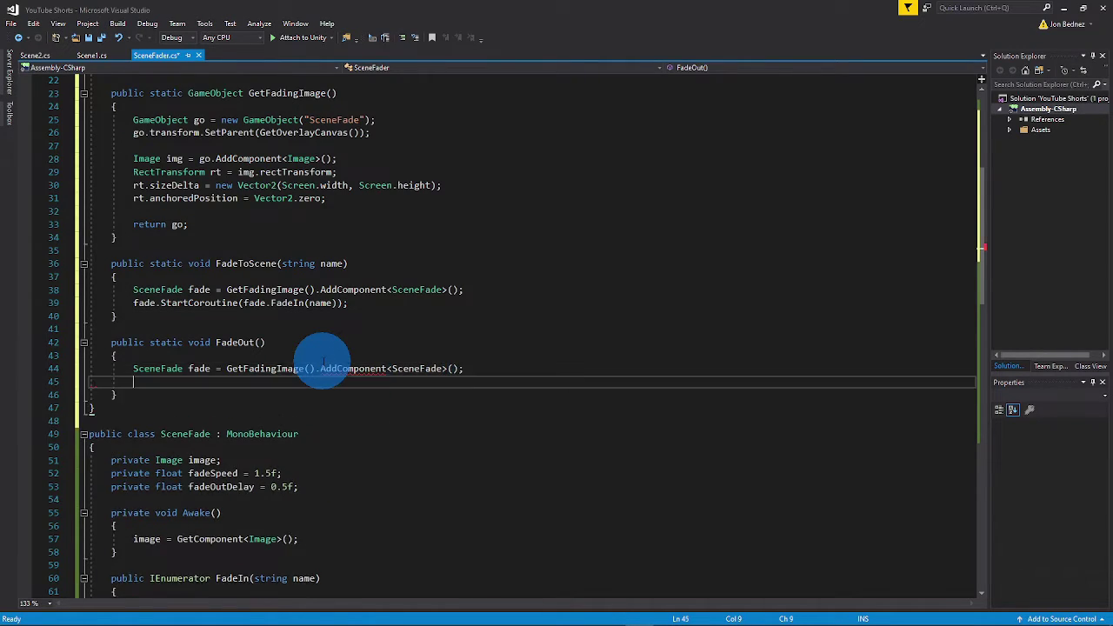
text(fade.Sta)
key(Tab)
text(()
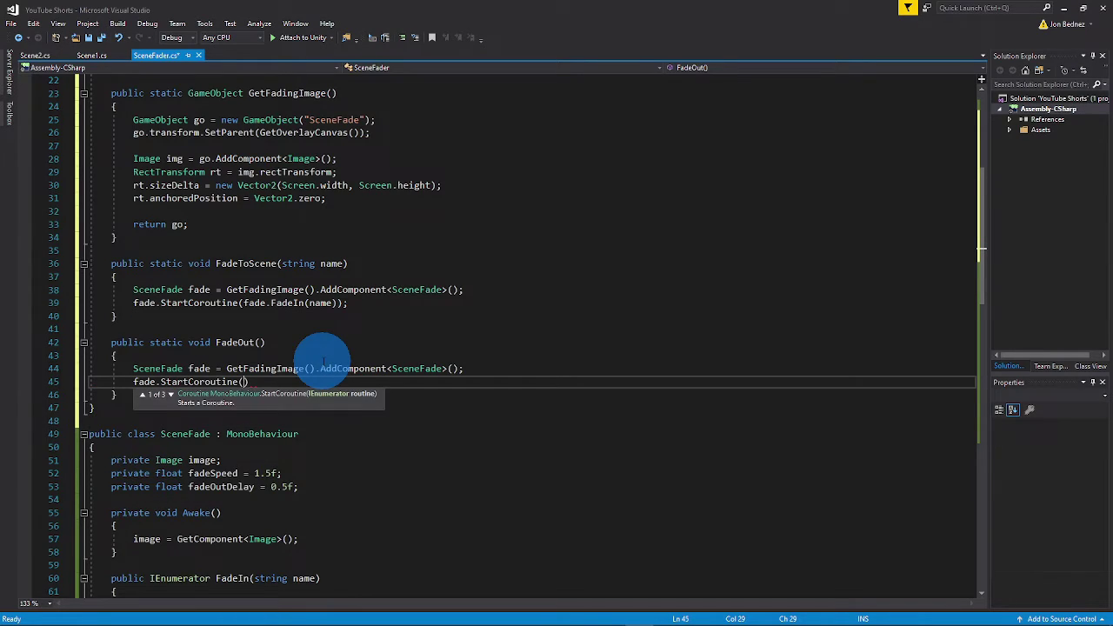
text(fade.Fade)
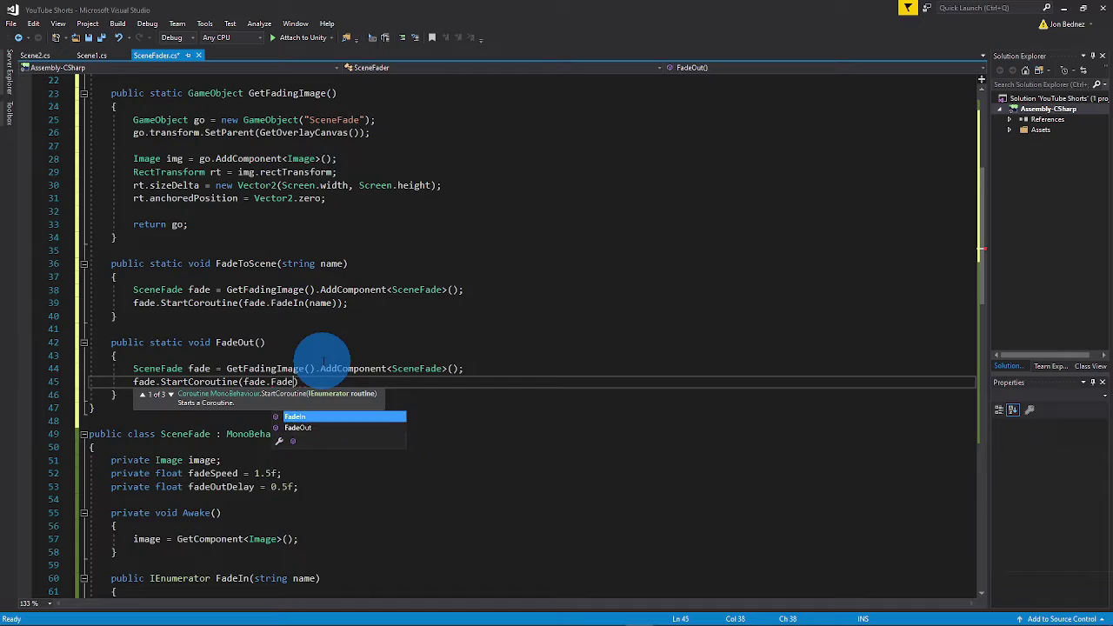
text(O)
key(Tab)
text(()))
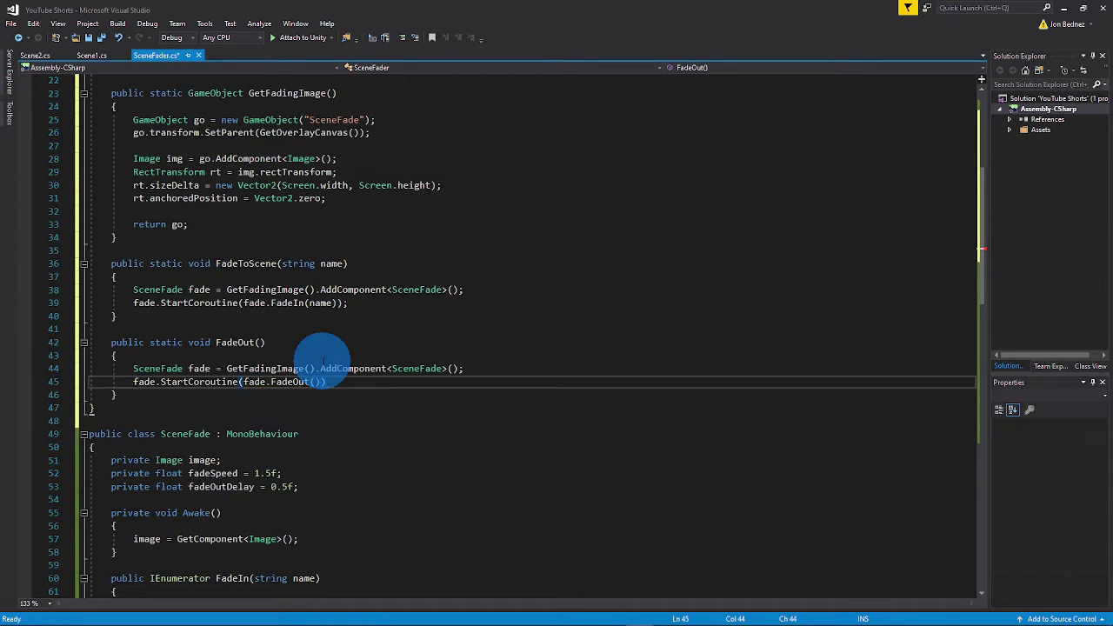
- Save the SceneFader script
click(214, 395)
scroll(490, 306, up, 1)
key(ctrl+s)
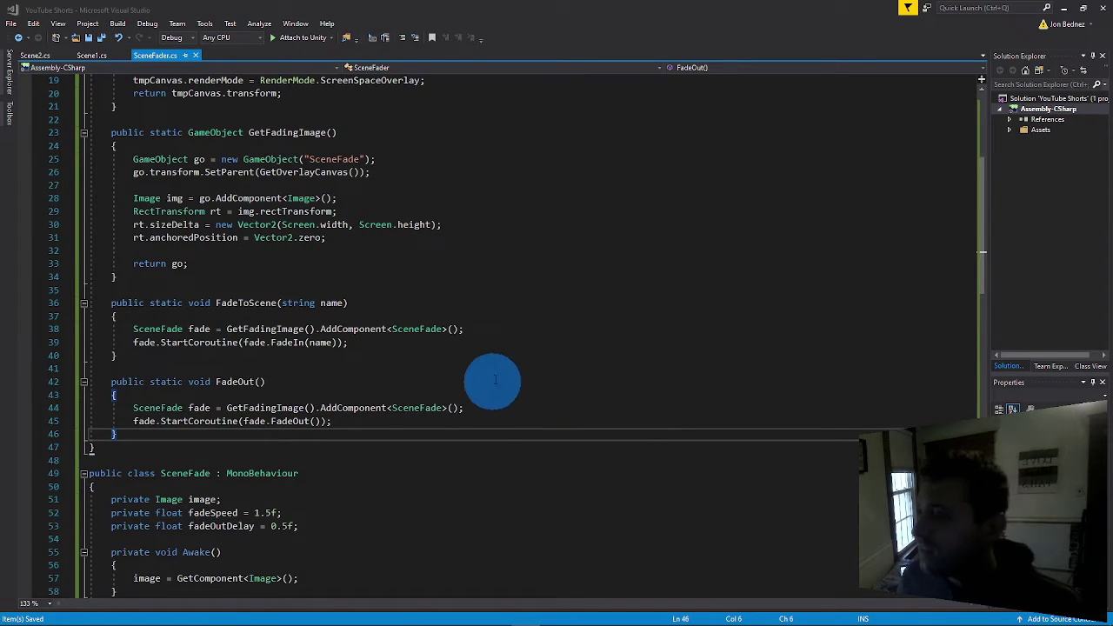
- Scroll through SceneFader.cs to review the new static methods
scroll(492, 380, up, 4)
scroll(424, 355, up, 2)
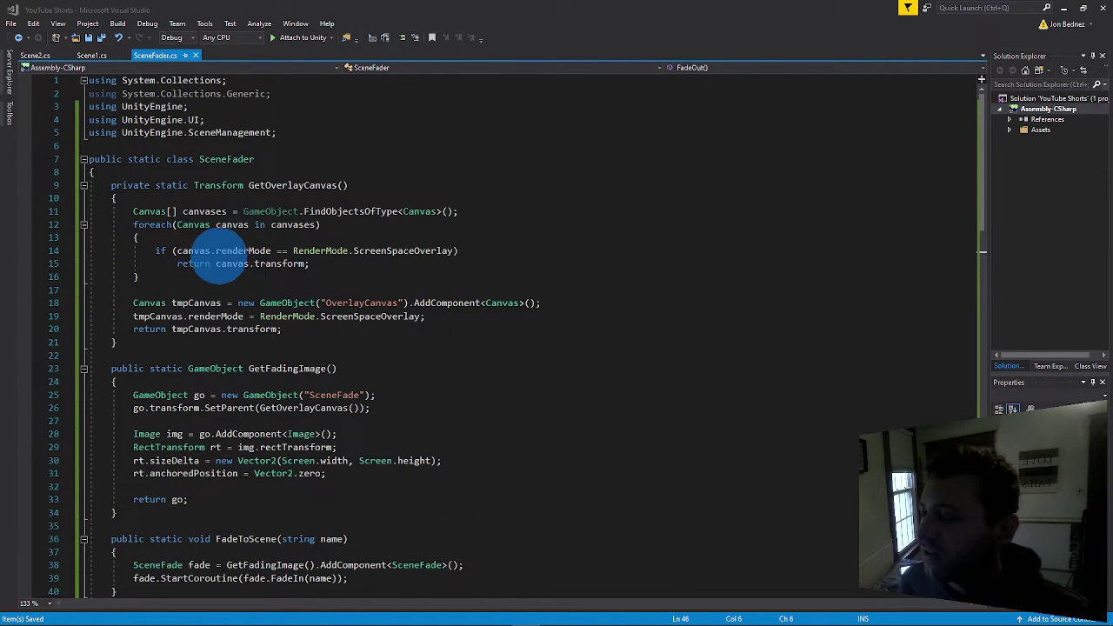
scroll(452, 412, down, 6)
scroll(391, 430, down, 1)
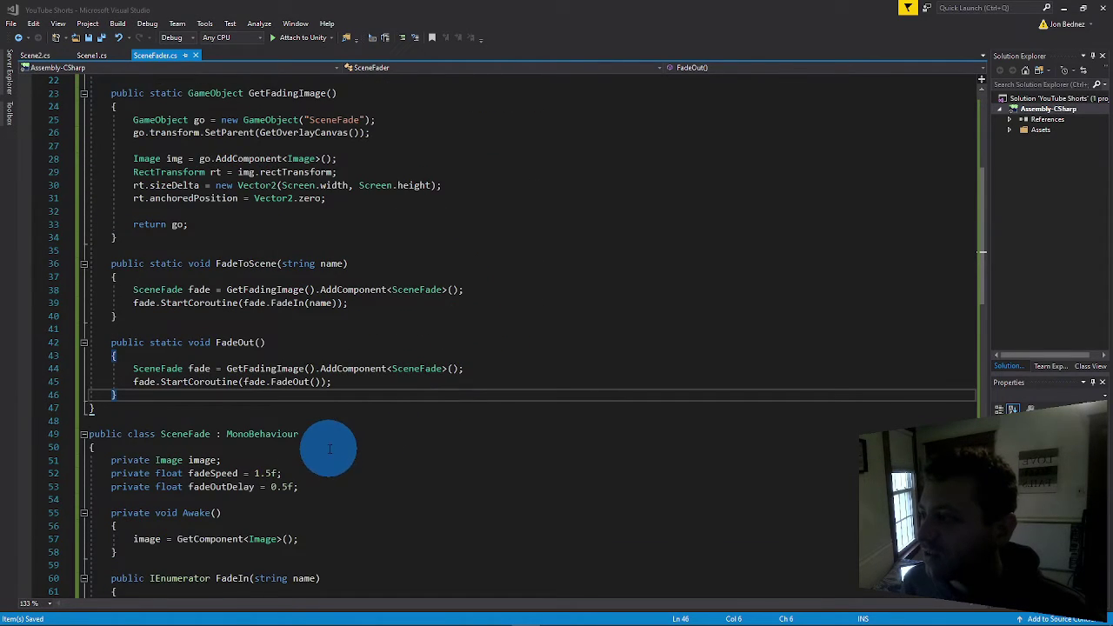
scroll(422, 335, up, 5)
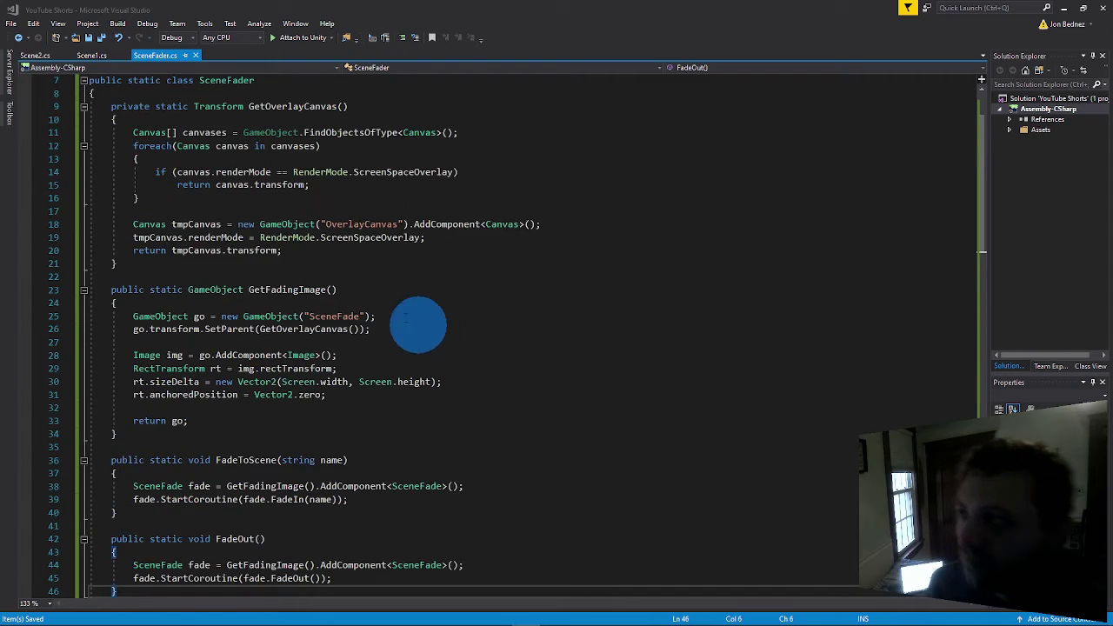
scroll(407, 430, down, 2)
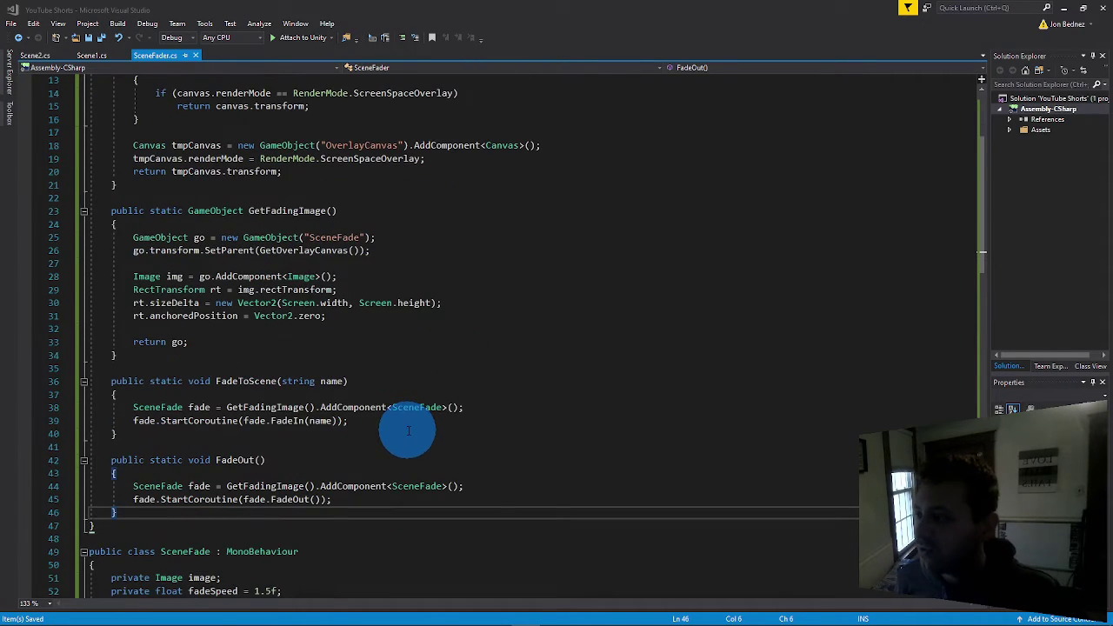
- Highlight the FadeToScene and FadeOut methods in turn to walk through them
drag(117, 435, 56, 379)
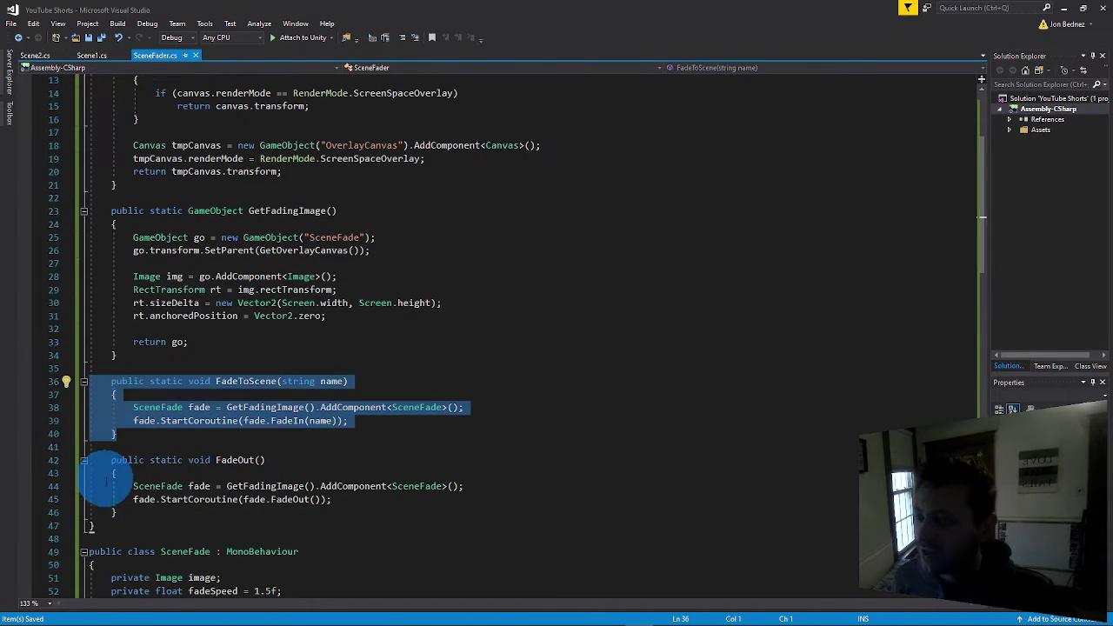
drag(116, 513, 82, 460)
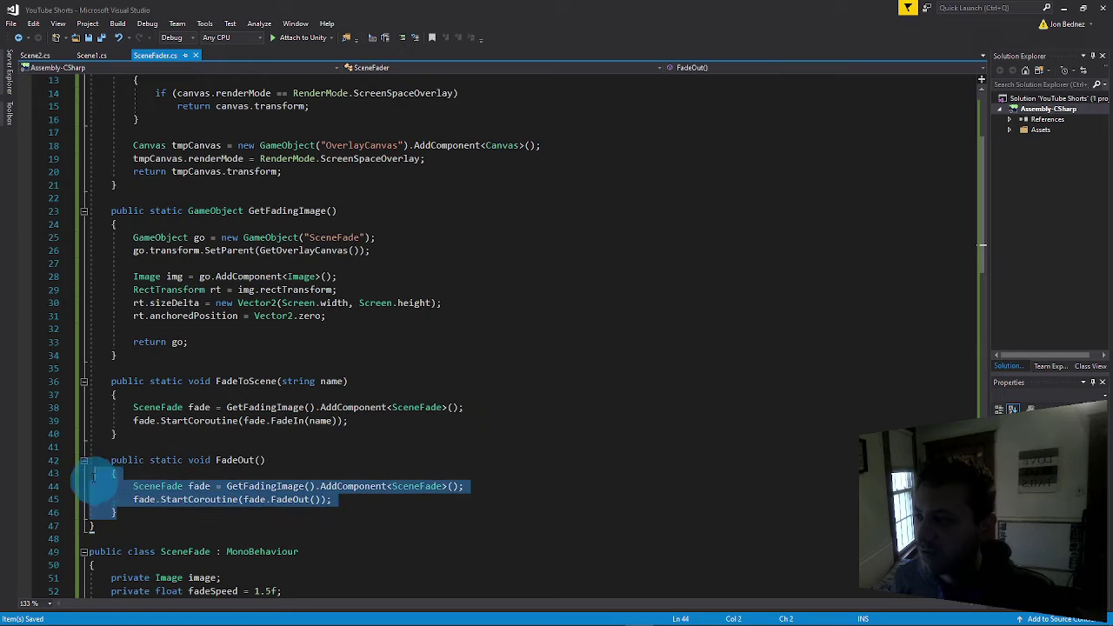
click(241, 439)
click(115, 433)
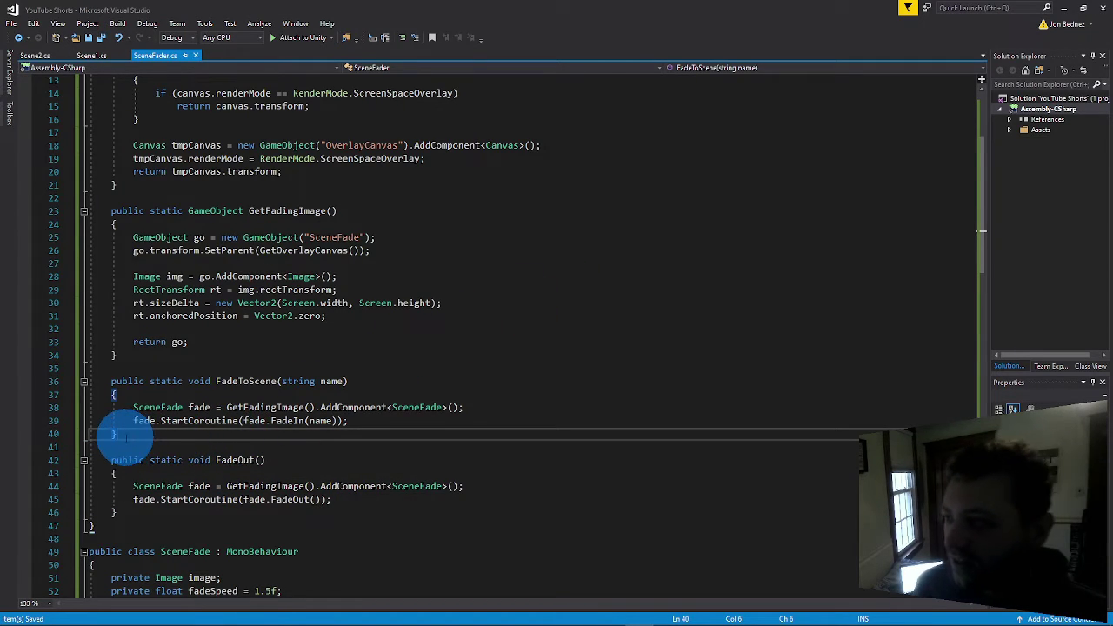
drag(116, 434, 63, 382)
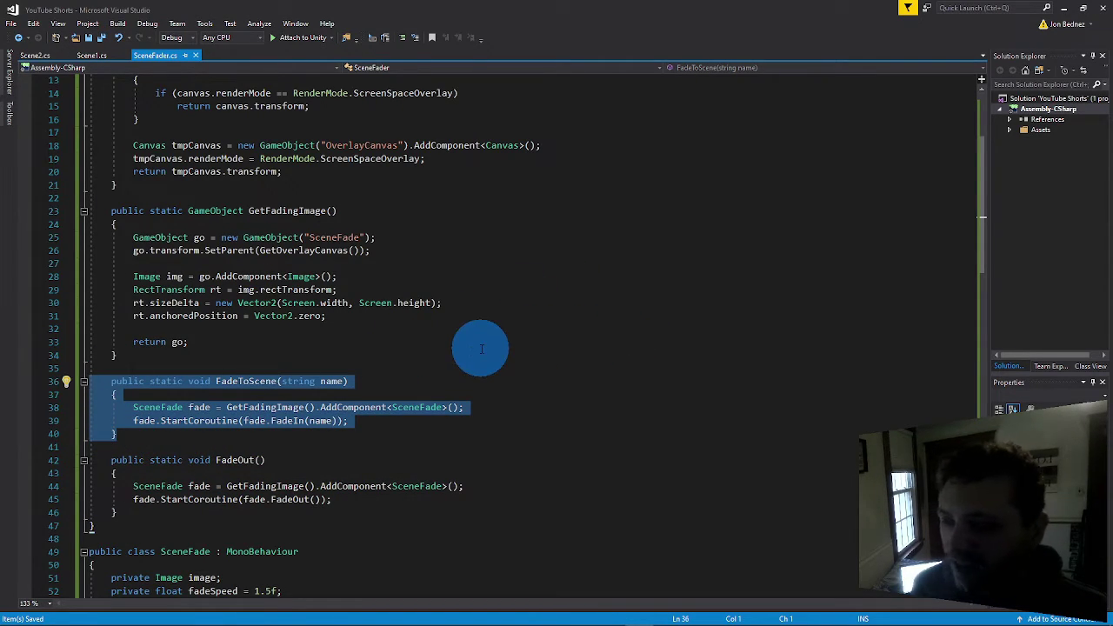
click(115, 513)
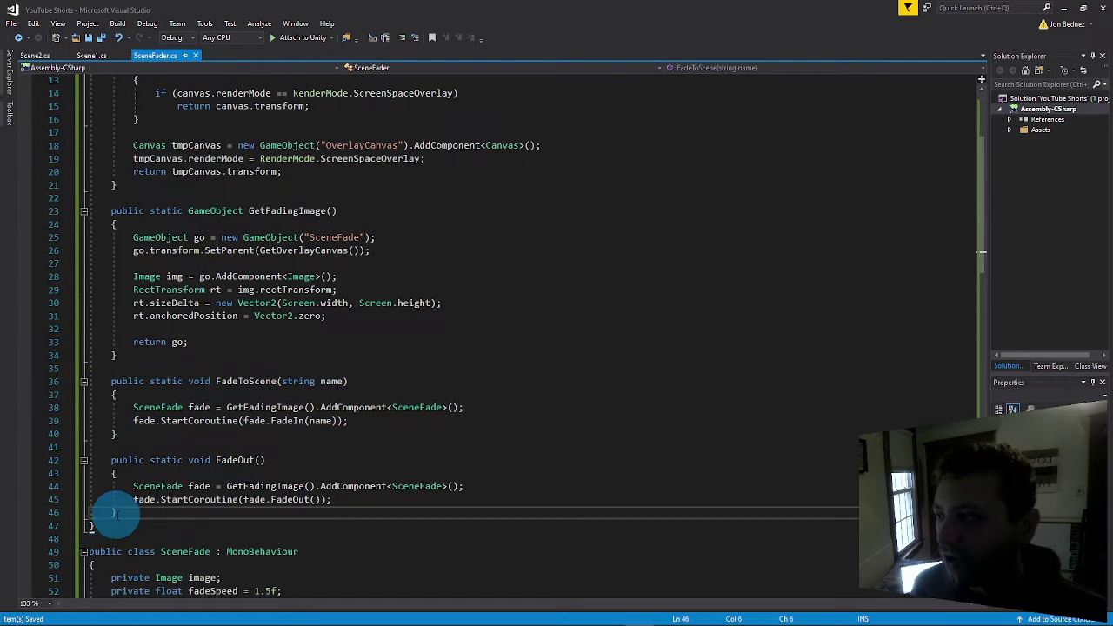
drag(115, 513, 69, 447)
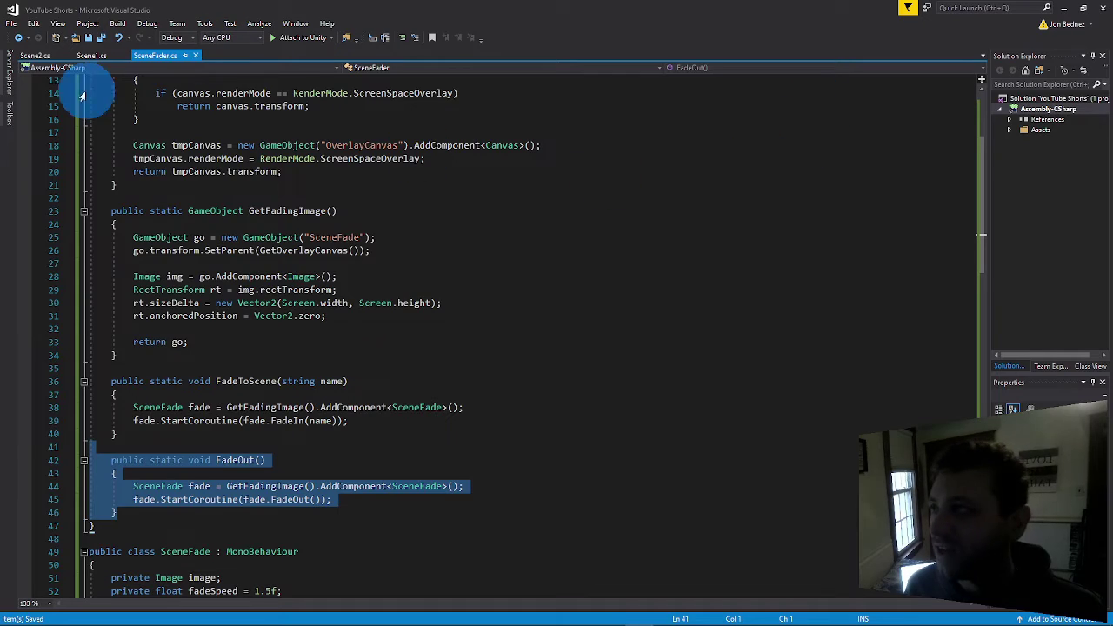
- Glance at the Scene1 and Scene2 scripts, then minimize Visual Studio to reveal Unity
click(90, 54)
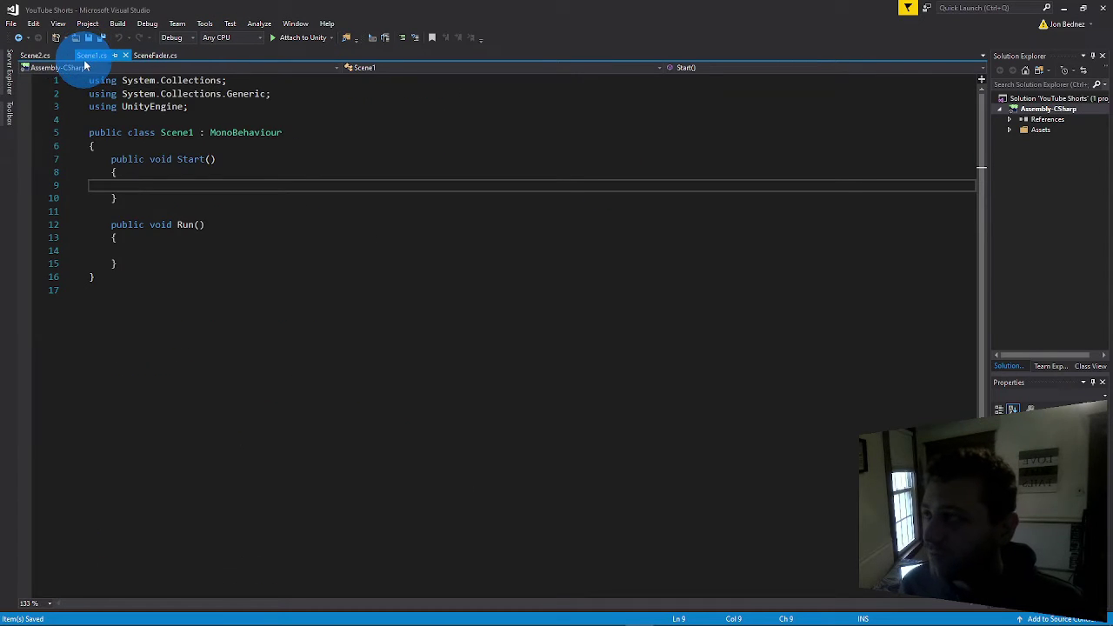
click(27, 54)
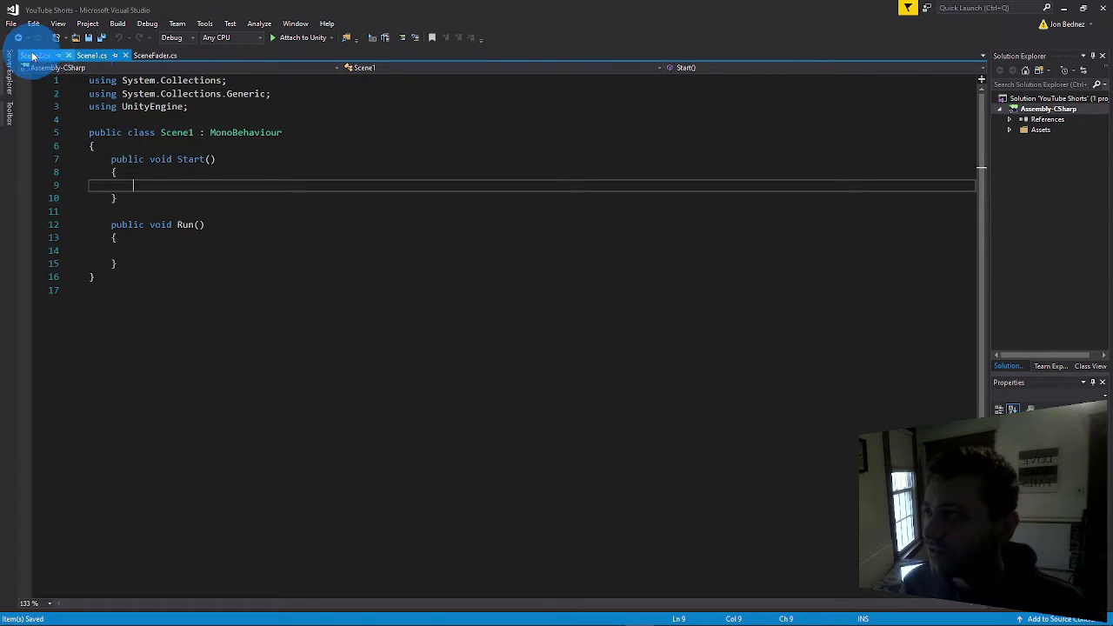
click(1064, 9)
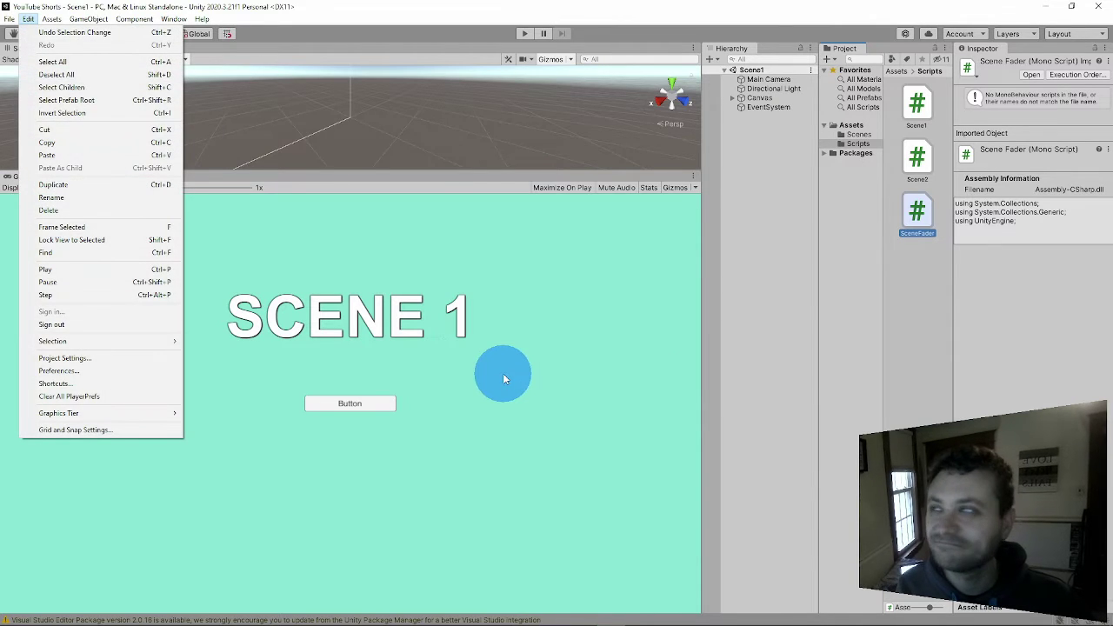
- Check in Build Settings that Scene1 and Scene2 are both in the build
click(8, 18)
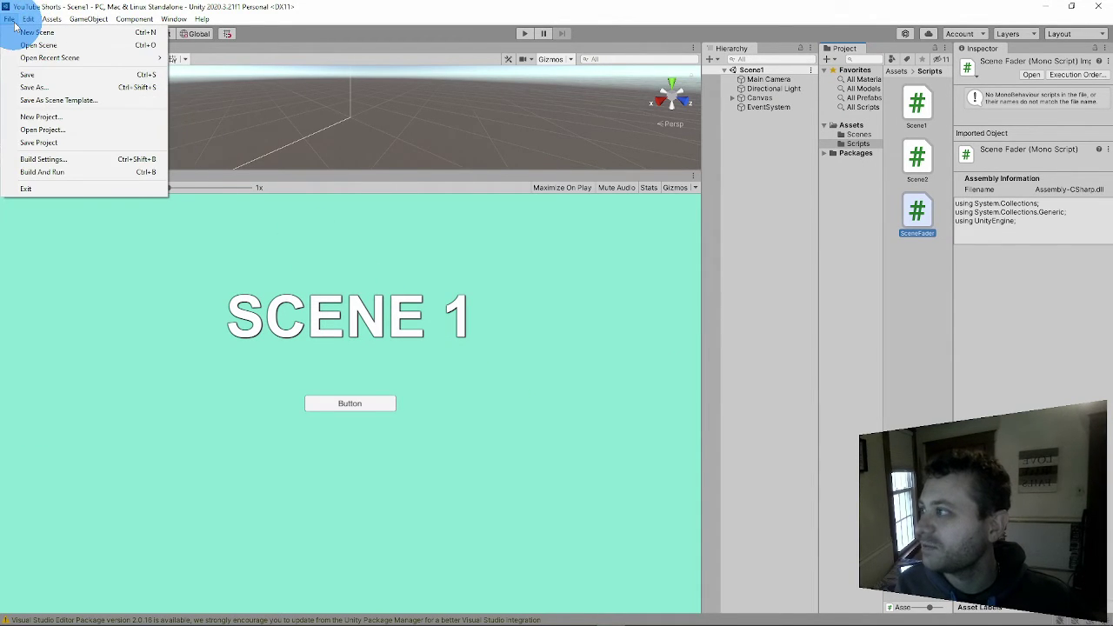
click(88, 160)
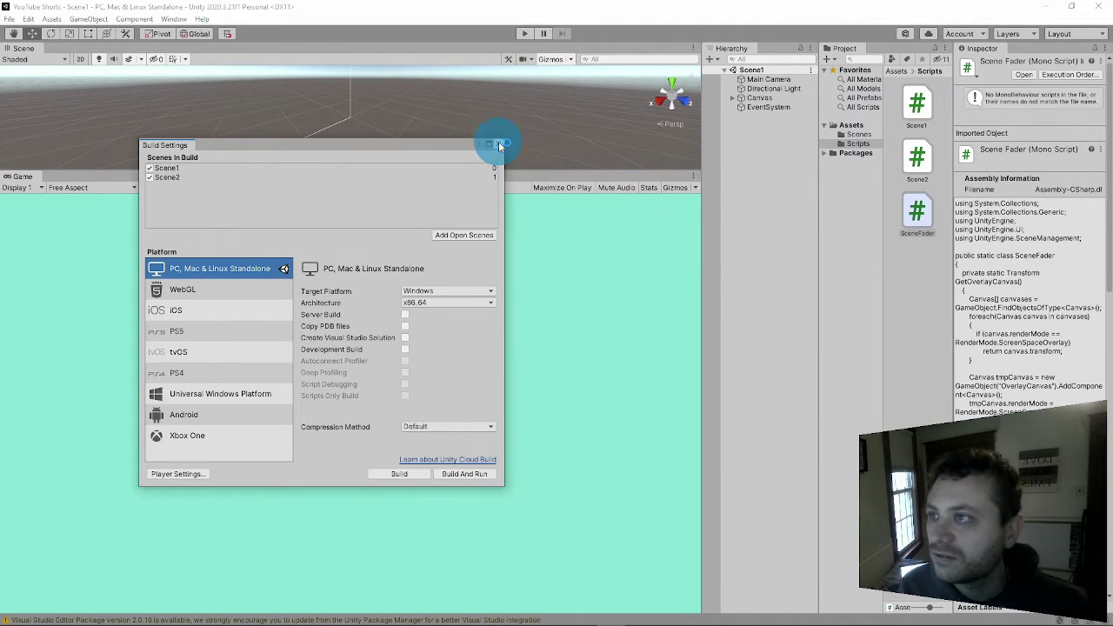
click(499, 144)
- Expand Canvas and its Button in Scene1's Hierarchy, then go back to Visual Studio
click(733, 97)
click(756, 106)
click(741, 115)
scroll(1043, 313, down, 3)
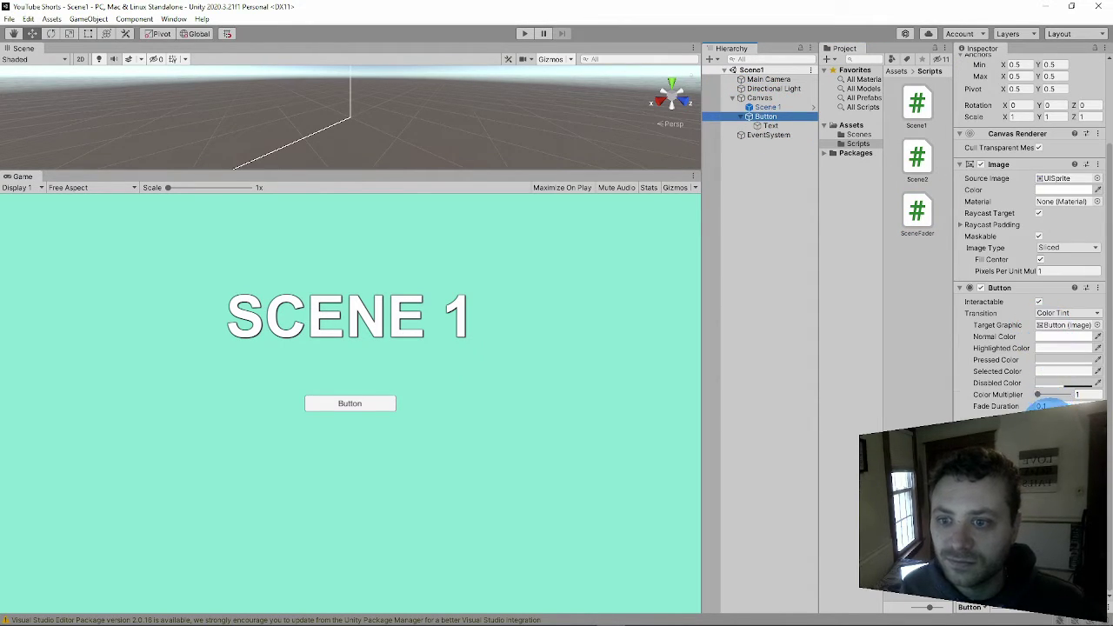
mouse_move(556, 622)
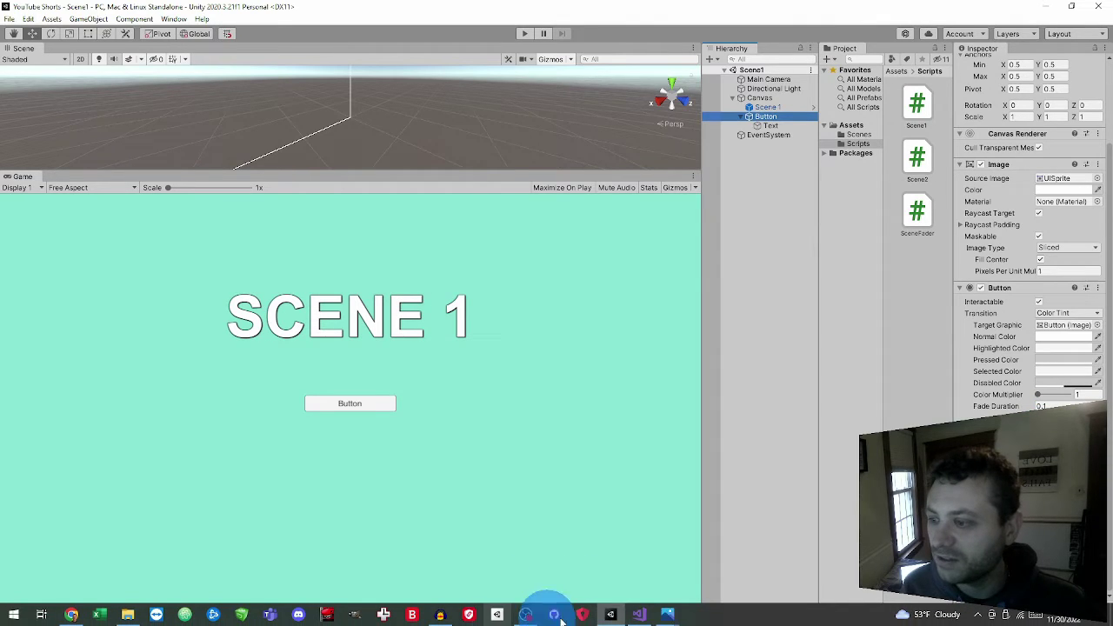
click(641, 615)
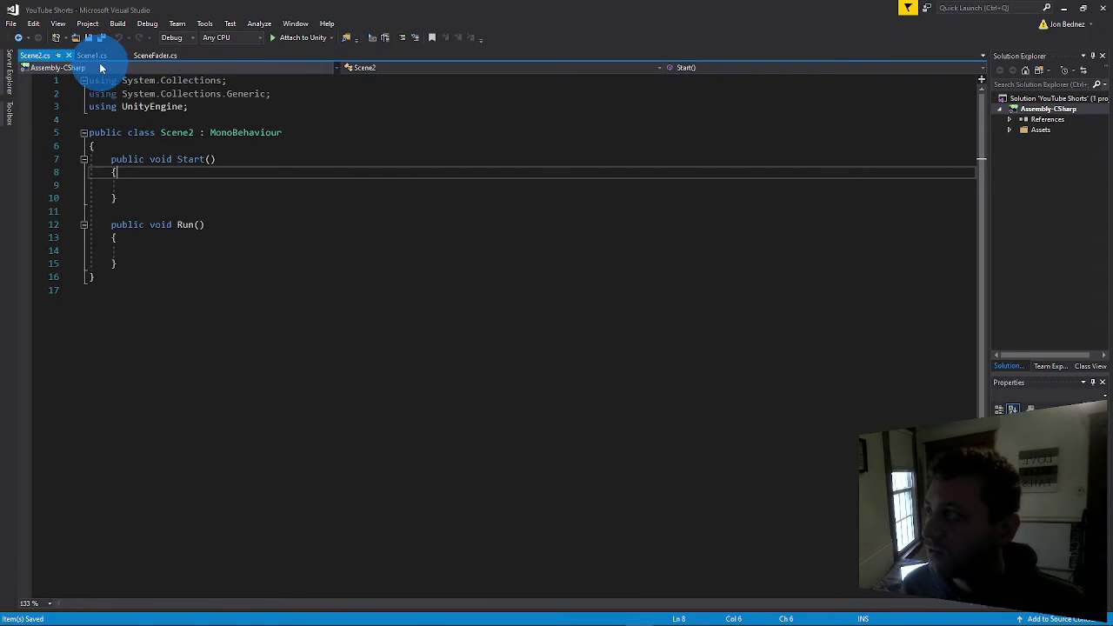
- Write SceneFader.FadeToScene with a "Scene2" name argument into Scene1's Run method
click(186, 250)
text(SceneF)
key(Down)
key(Tab)
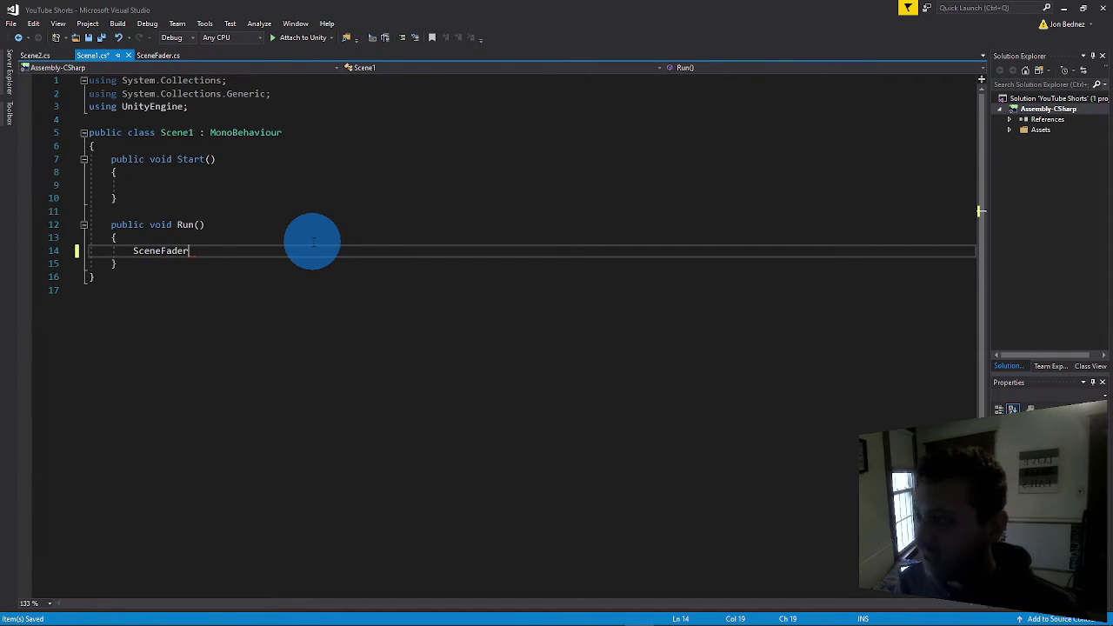
text(.)
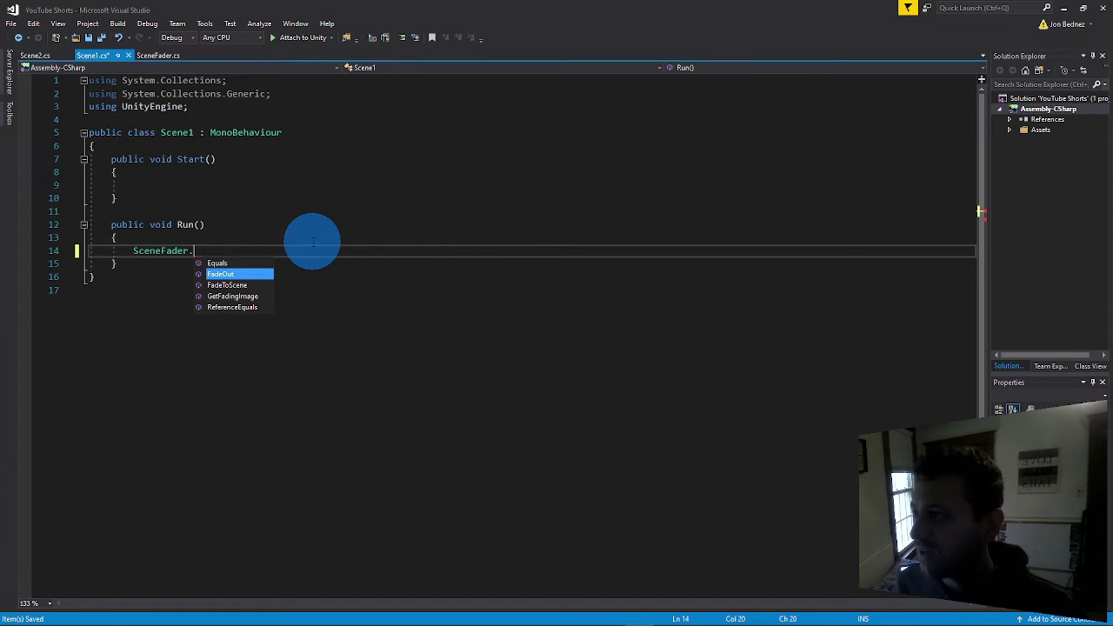
key(Down)
key(Tab)
text(())
text(")
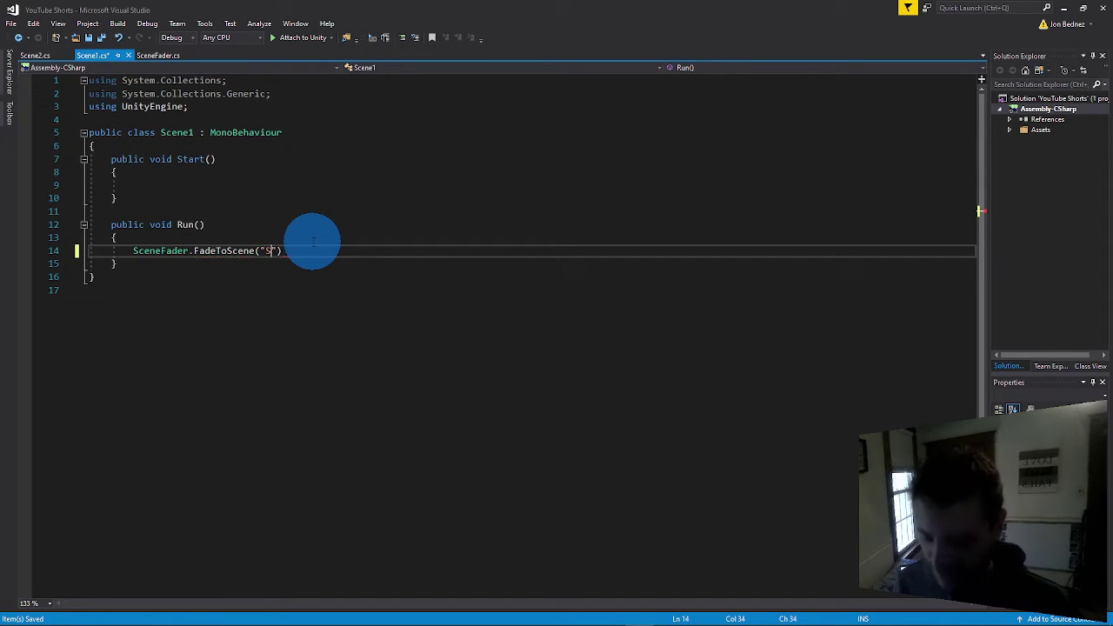
text(Scene2)
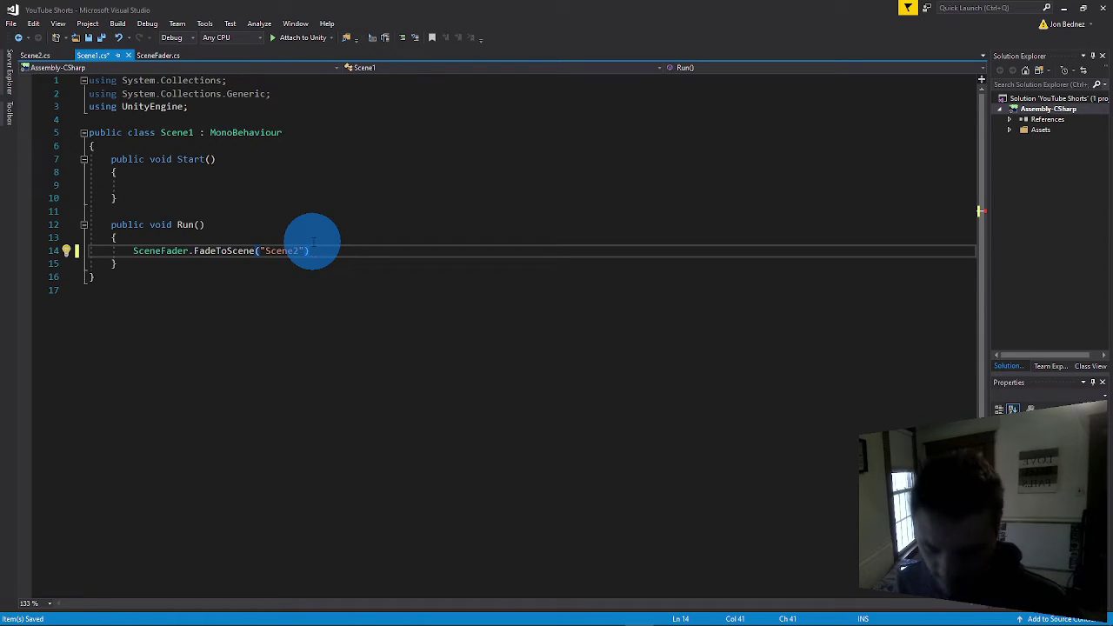
text(");)
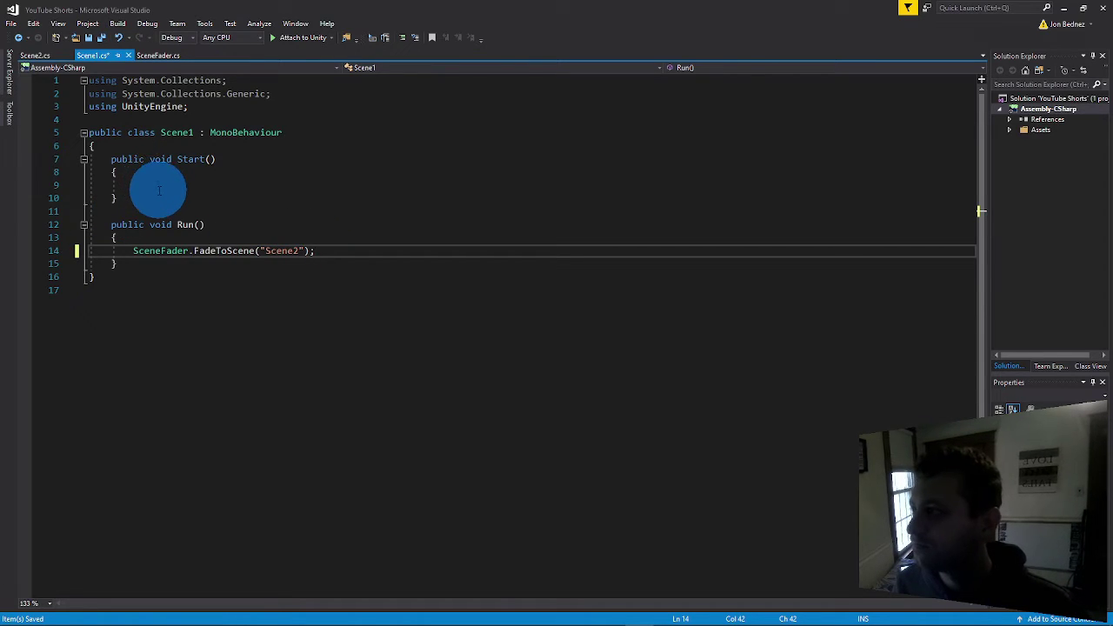
- Call SceneFader.FadeOut in Scene2's Start method, save, and return to Unity
click(33, 56)
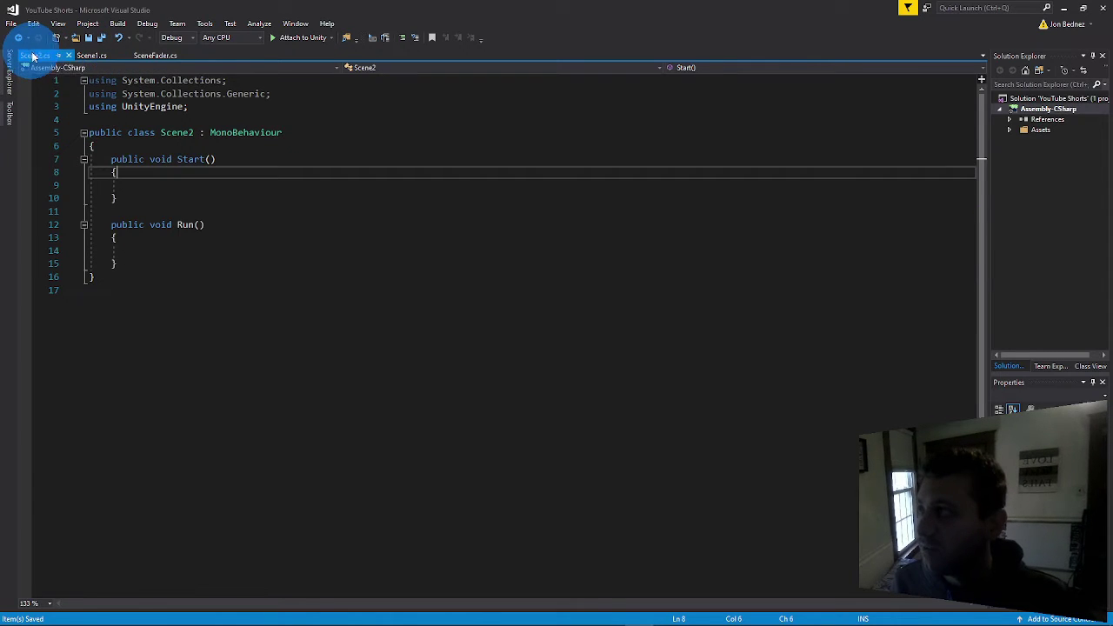
click(179, 185)
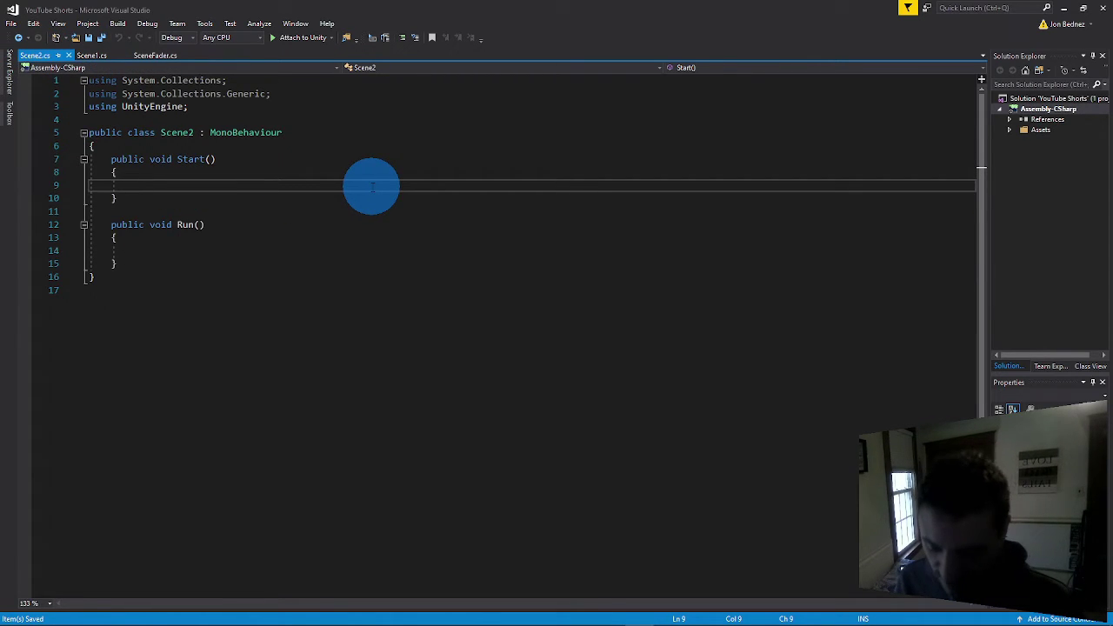
text(Scene)
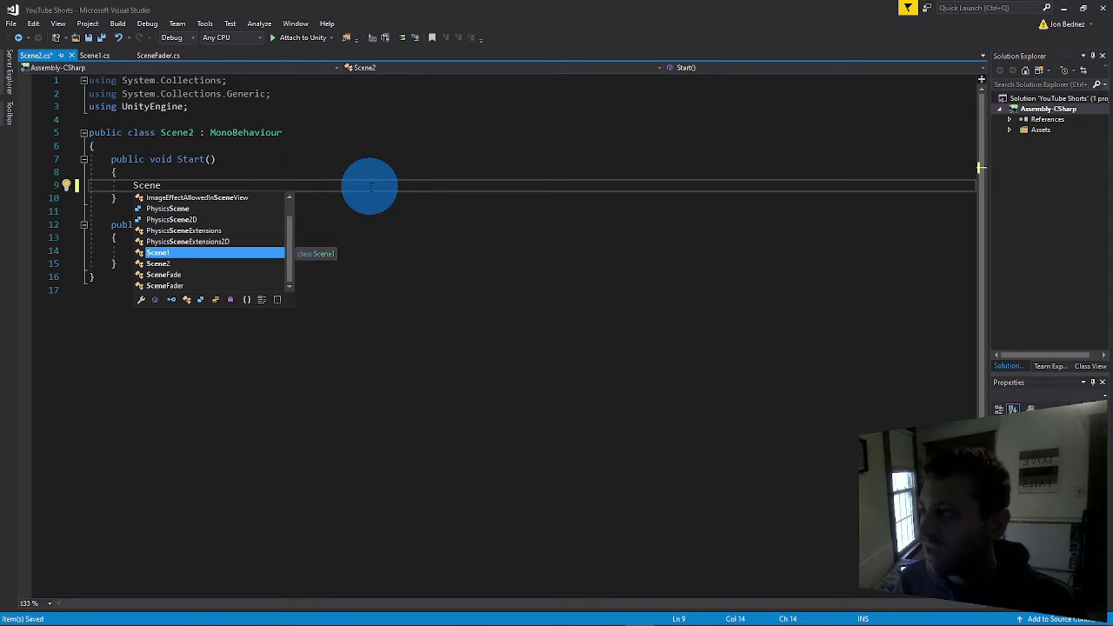
text(Fader)
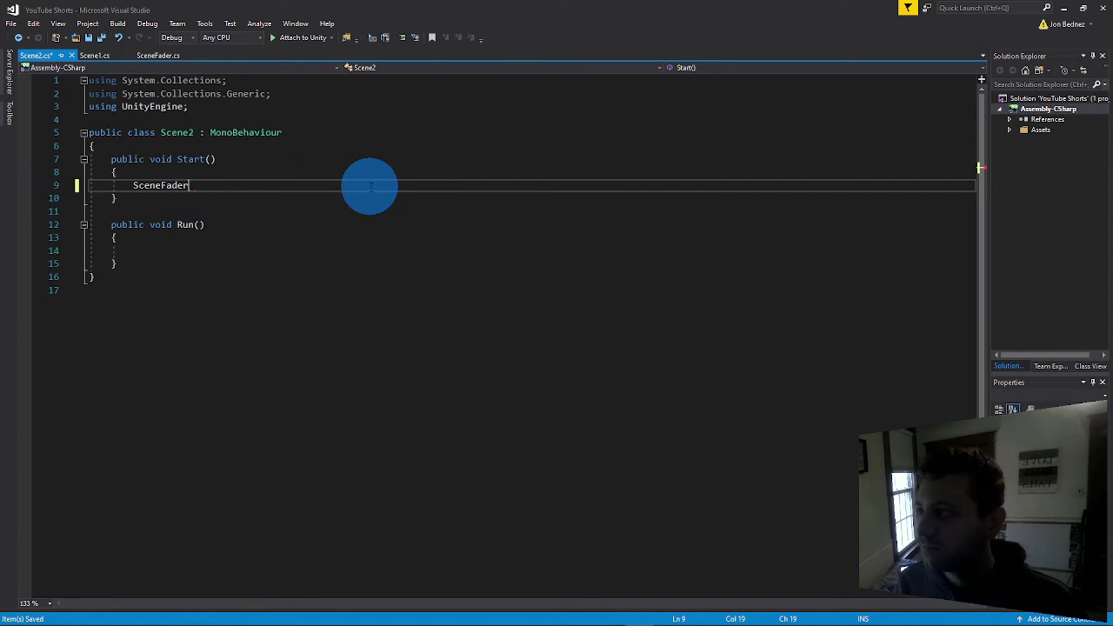
text(.FadeOut();)
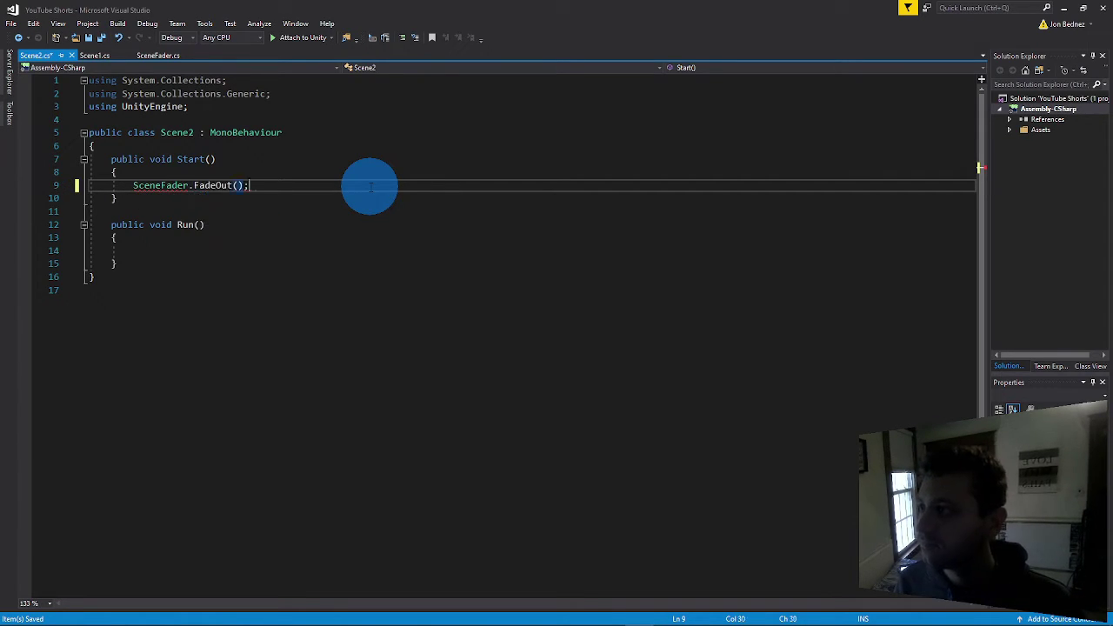
click(178, 252)
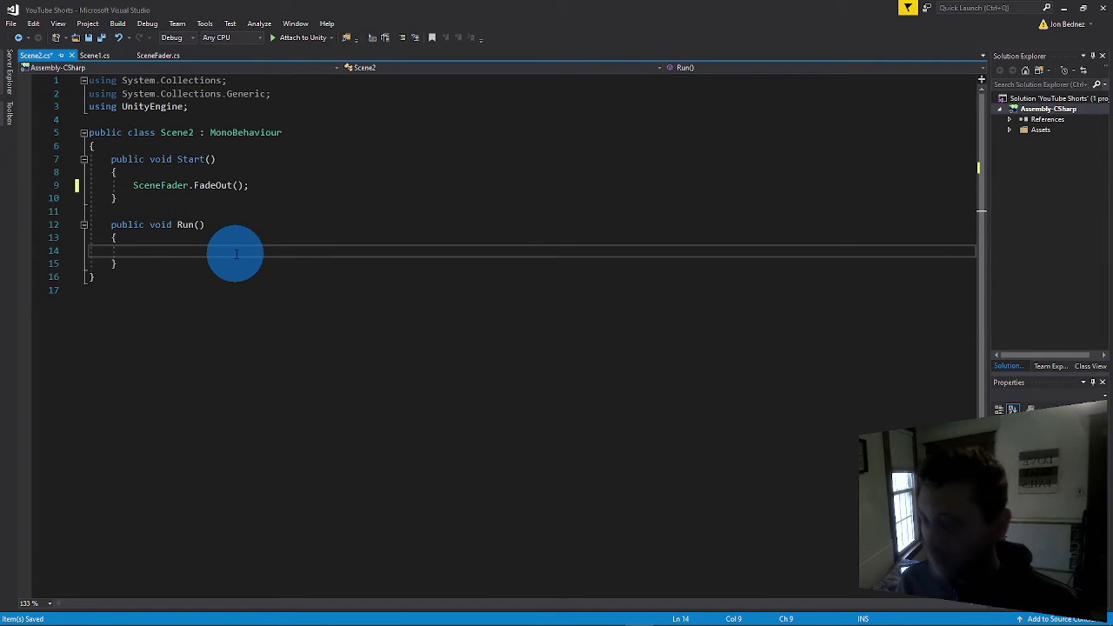
text(Sc)
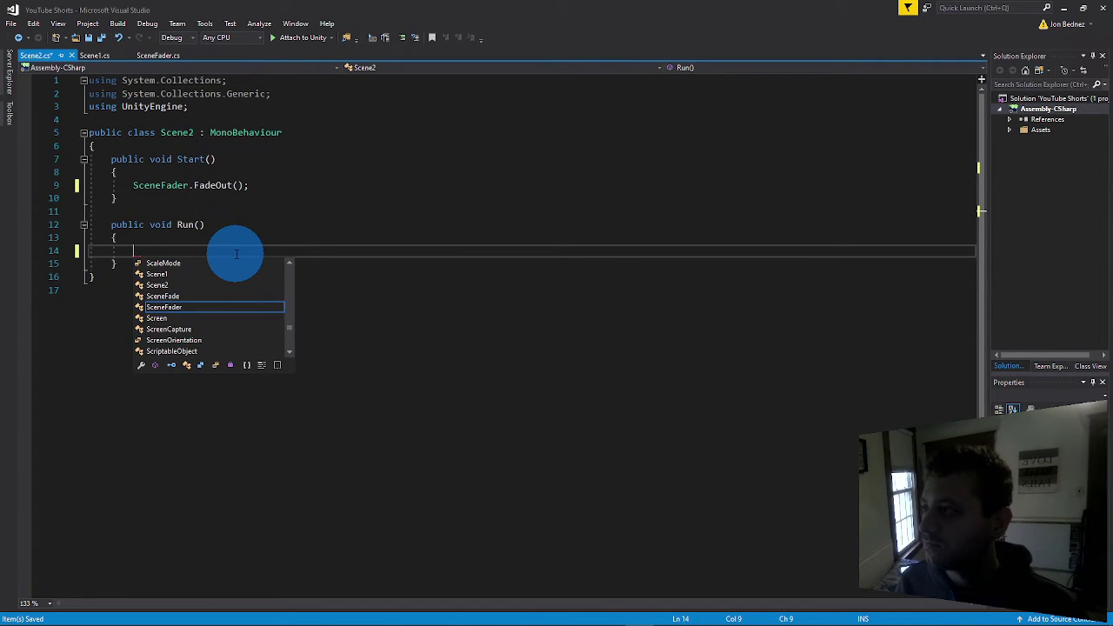
key(BackSpace)
click(261, 198)
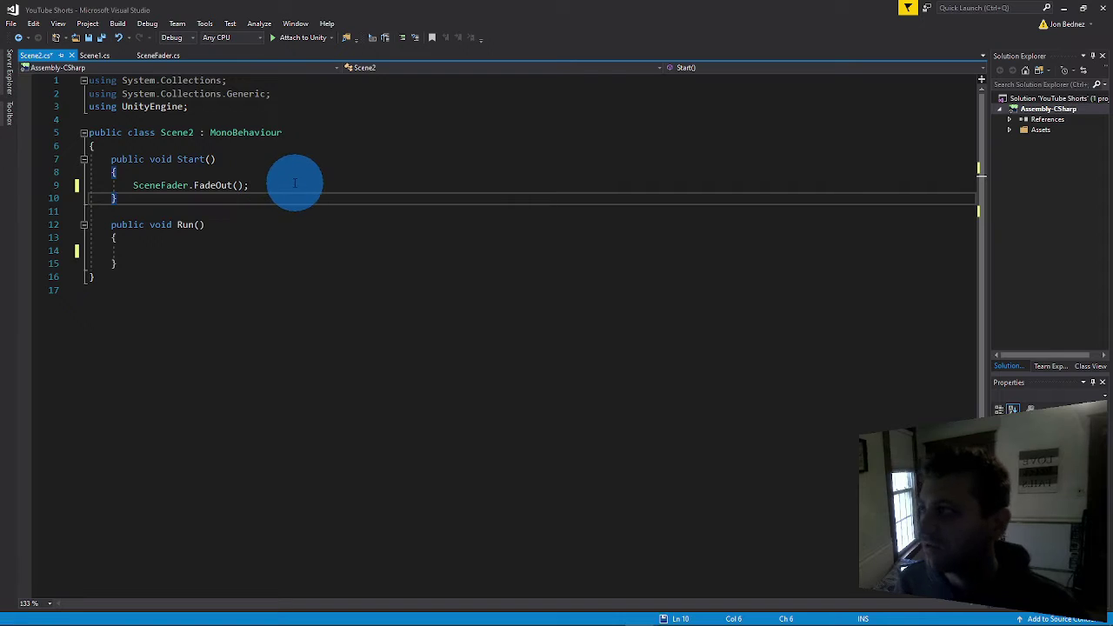
key(ctrl+s)
click(1061, 11)
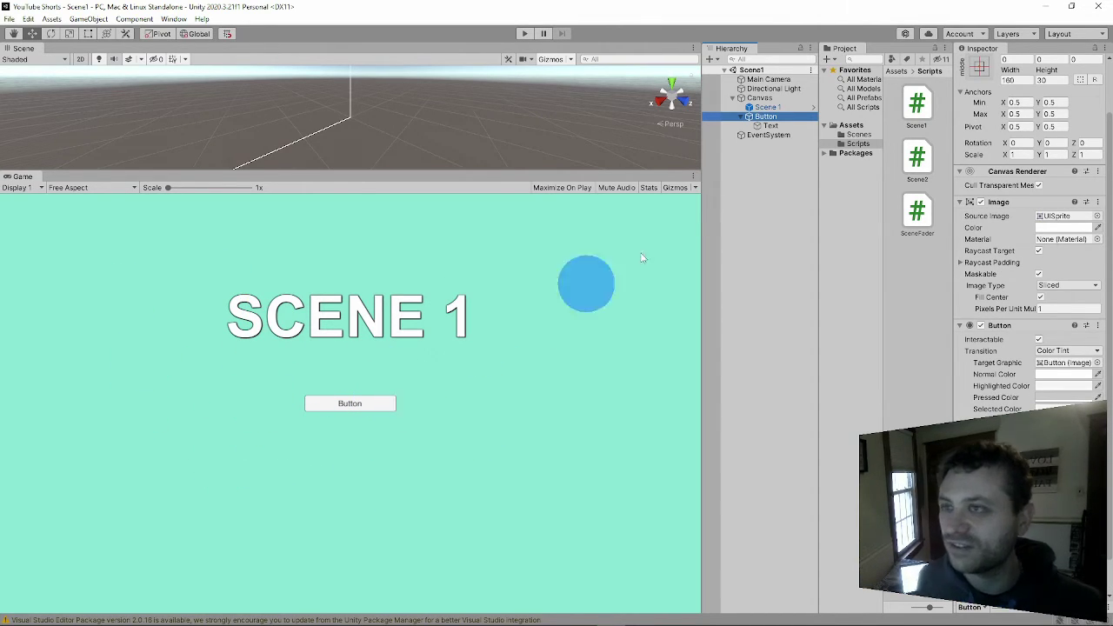
- Play Scene1 and press its button to fade to black into Scene2
click(525, 36)
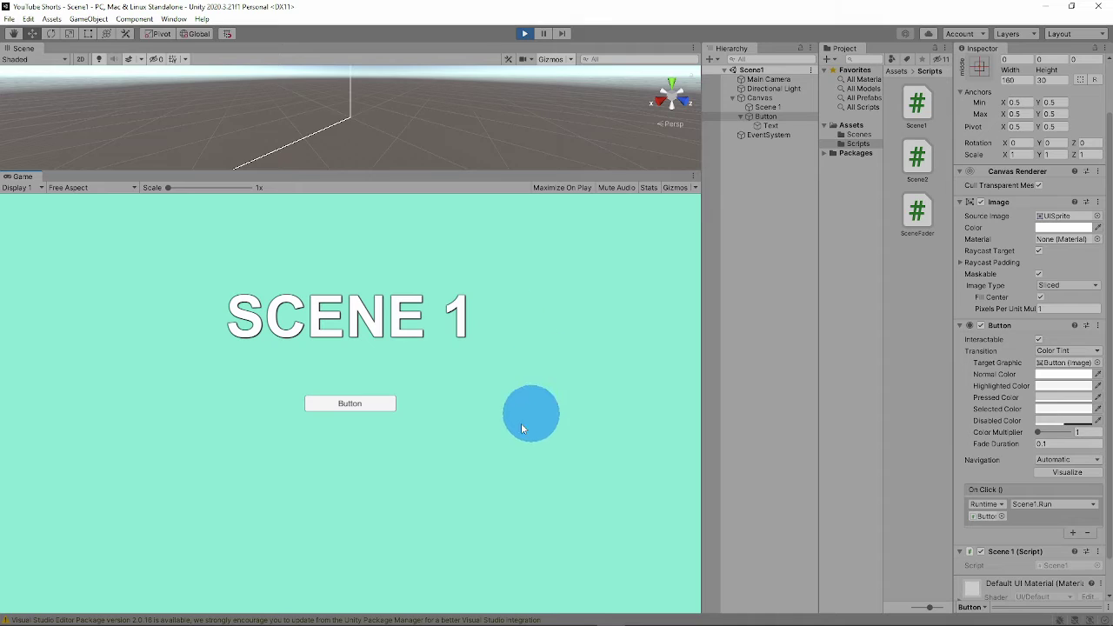
click(345, 403)
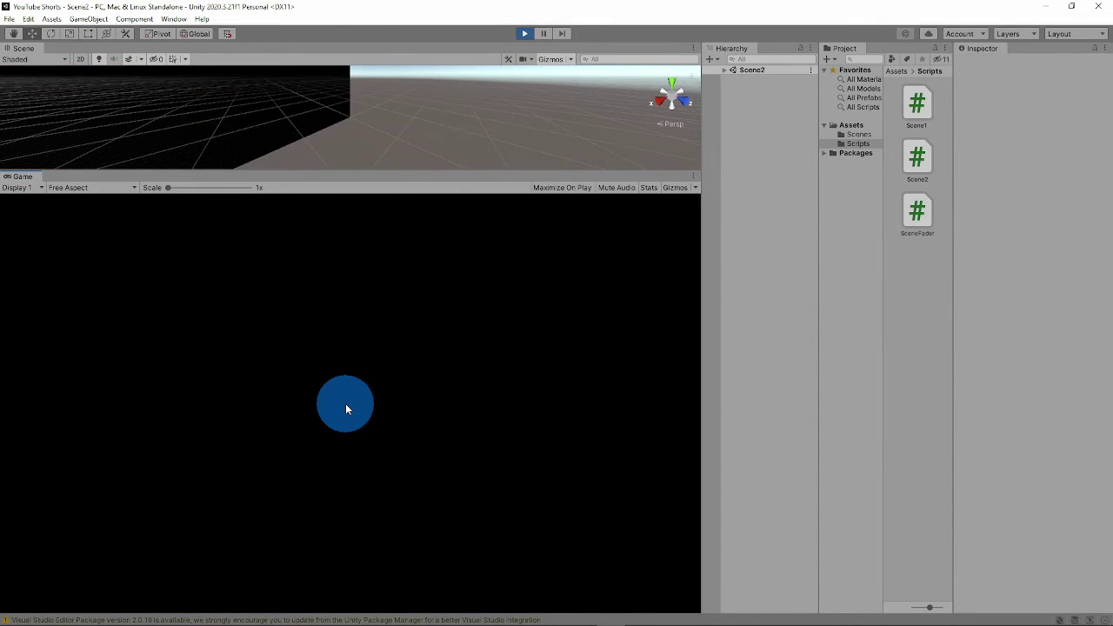